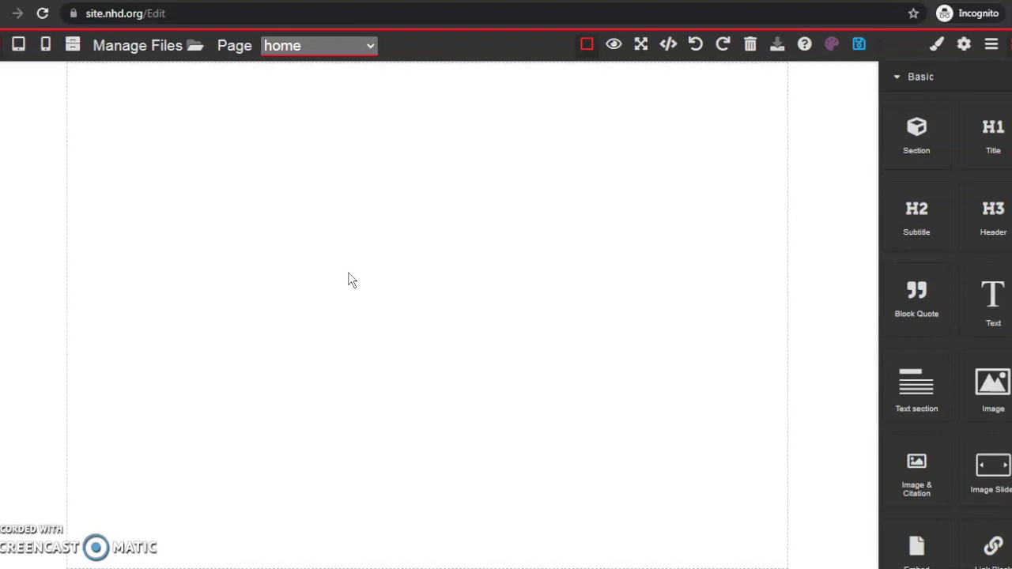
Step: Apply the Greens preset theme to the site and save the theme settings
left_click(368, 277)
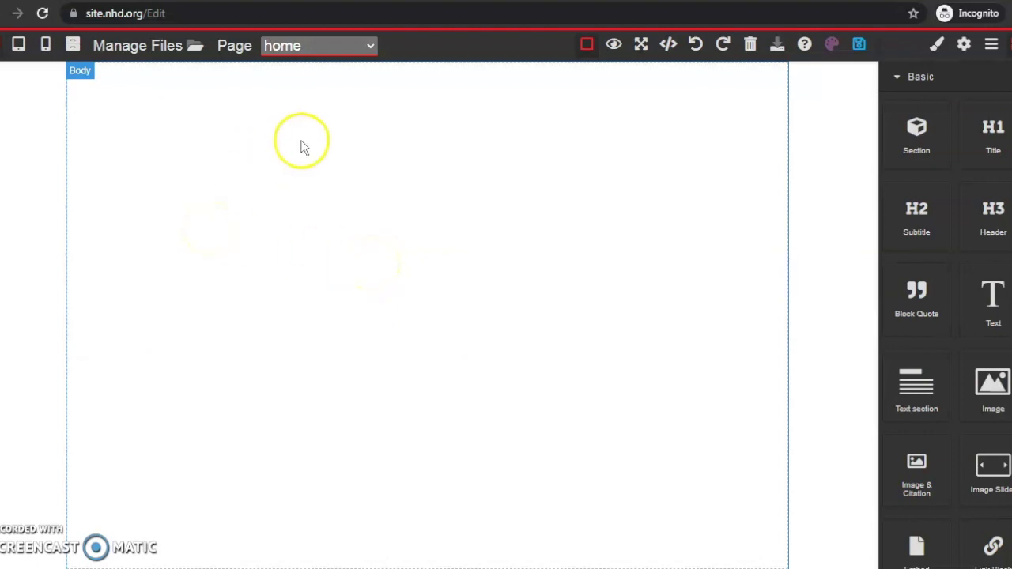
left_click(832, 46)
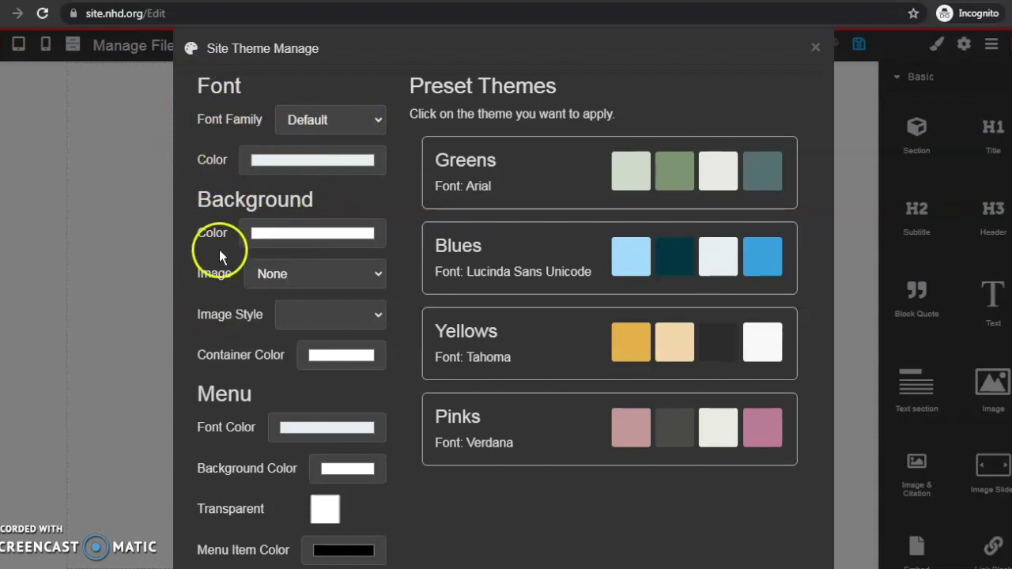
left_click(229, 314)
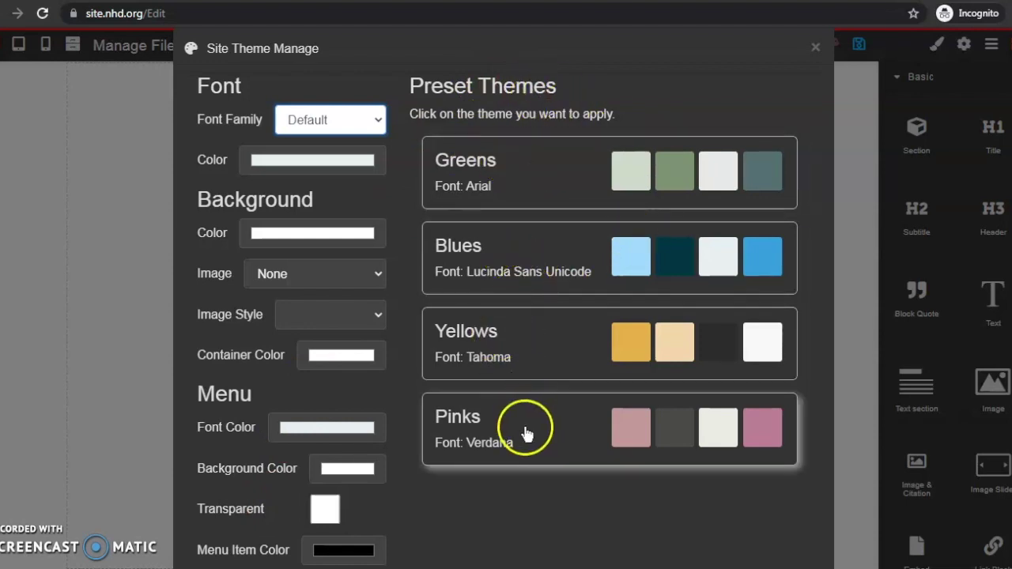
left_click(556, 188)
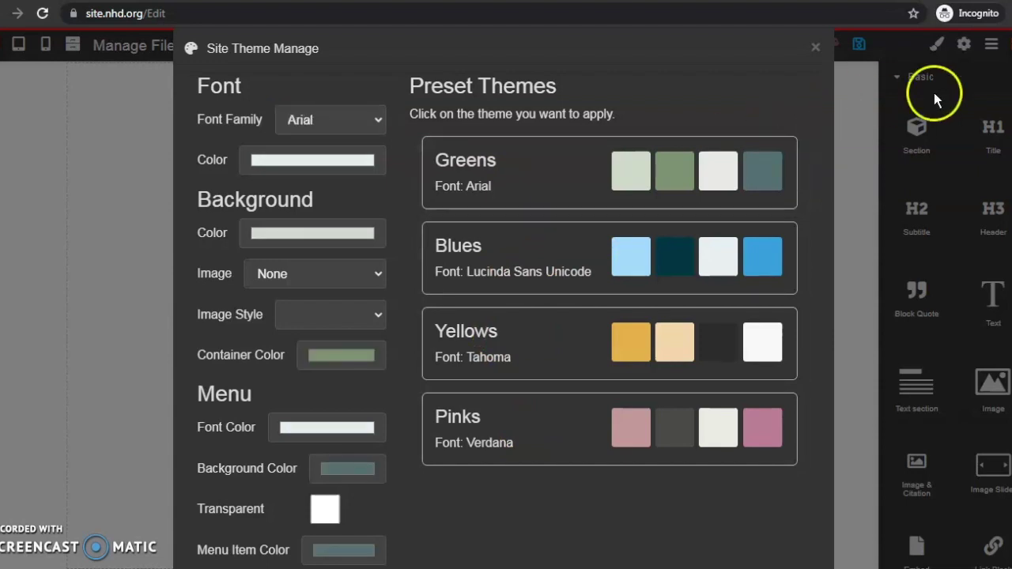
scroll(503, 316, "down", 1)
scroll(503, 316, "down", 2)
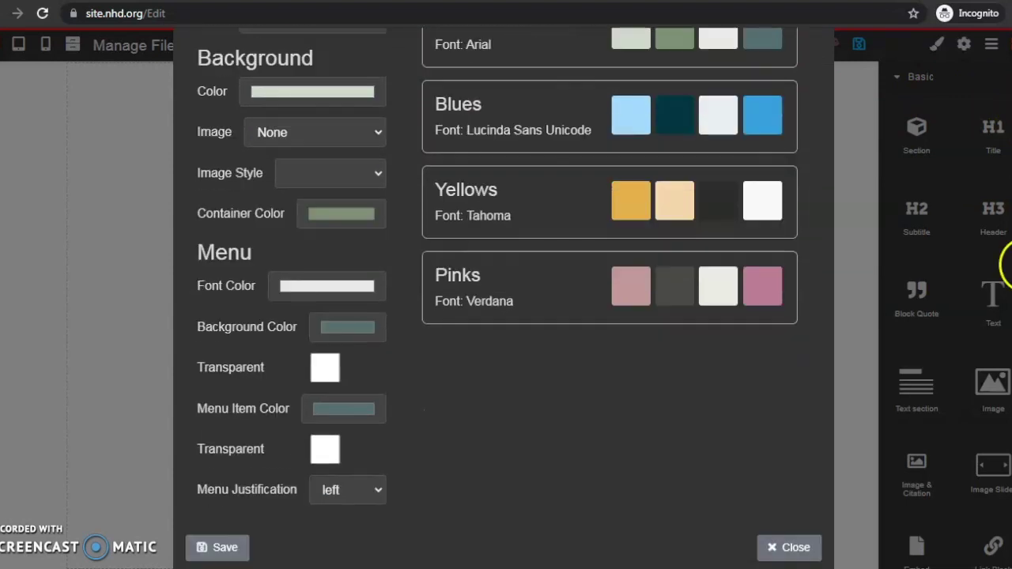
left_click(210, 547)
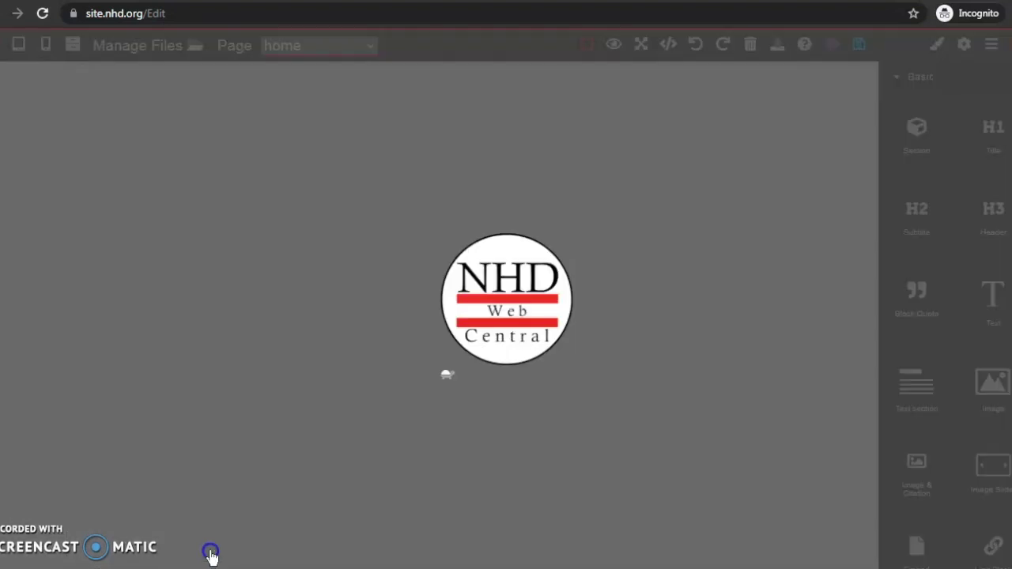
left_click(212, 508)
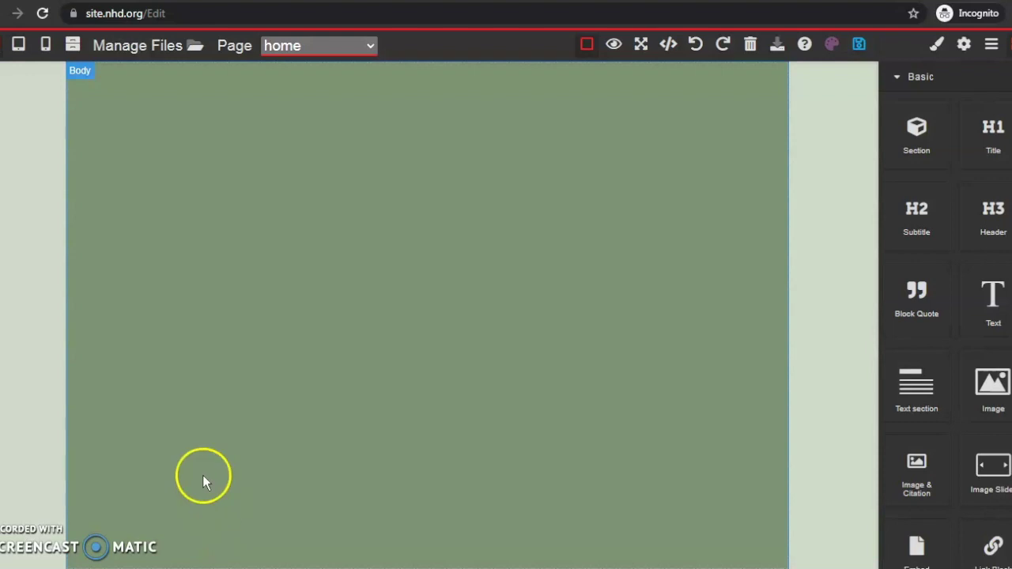
Step: Add a Title element at the top of the home page
left_click(297, 145)
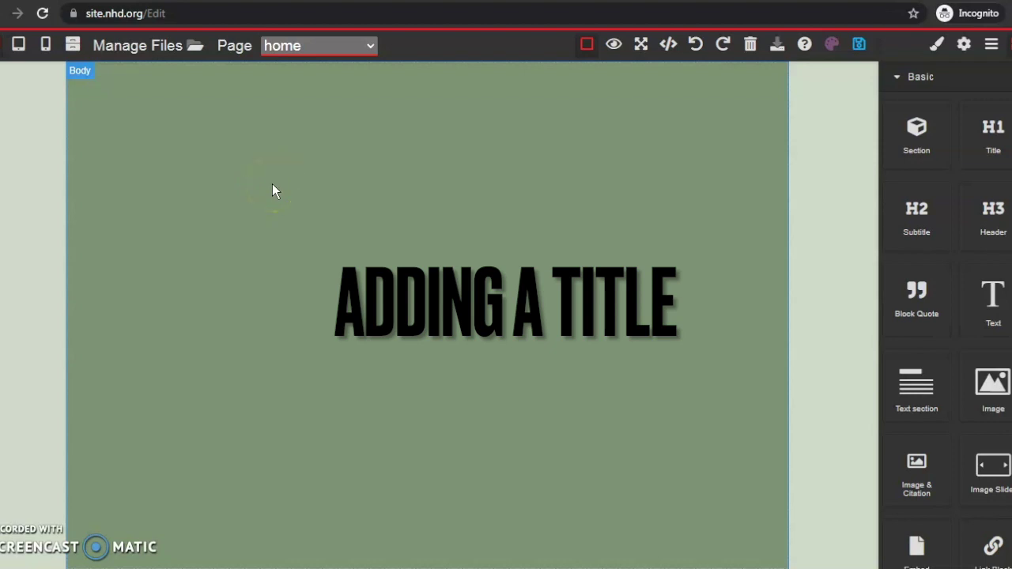
left_click_drag(989, 304, 392, 104)
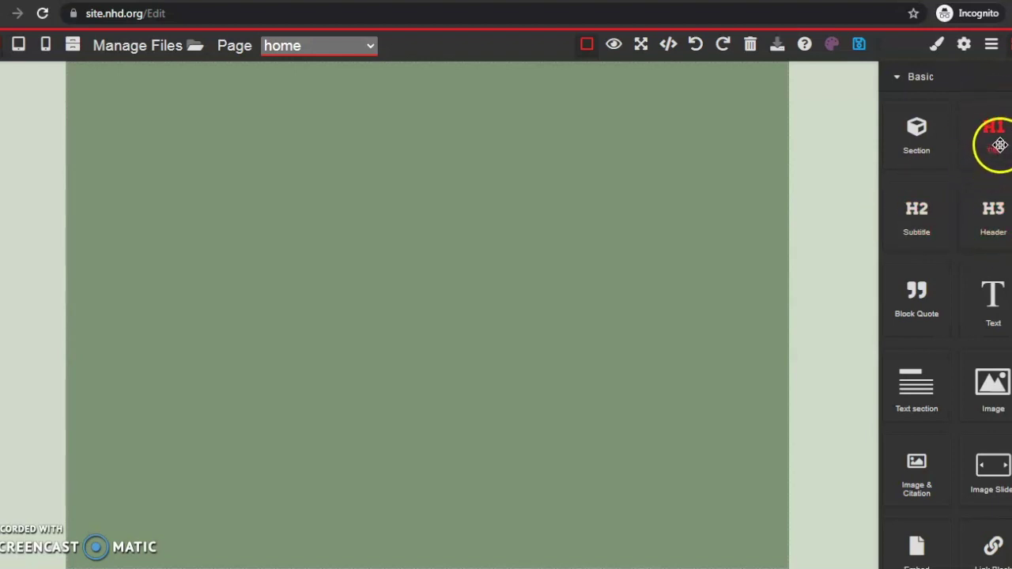
left_click_drag(1003, 164, 521, 109)
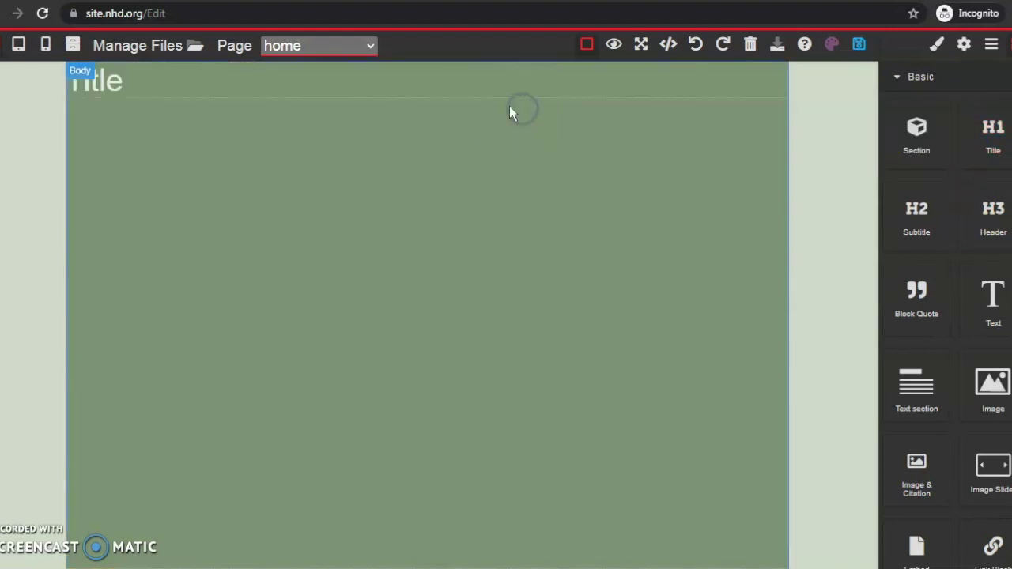
Step: Replace the title's placeholder text with "The Centennial Exhibition"
left_click(127, 79)
left_click_drag(127, 79, 69, 92)
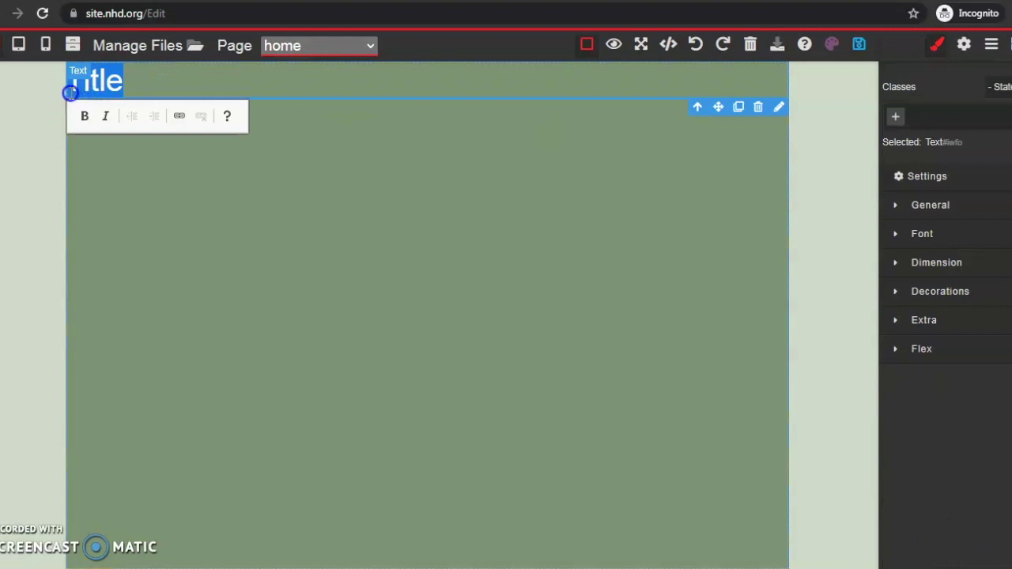
type("The E")
key("BackSpace")
type("VC")
key("BackSpace")
key("BackSpace")
type("Centten")
key("BackSpace")
key("BackSpace")
key("BackSpace")
type("ennial ")
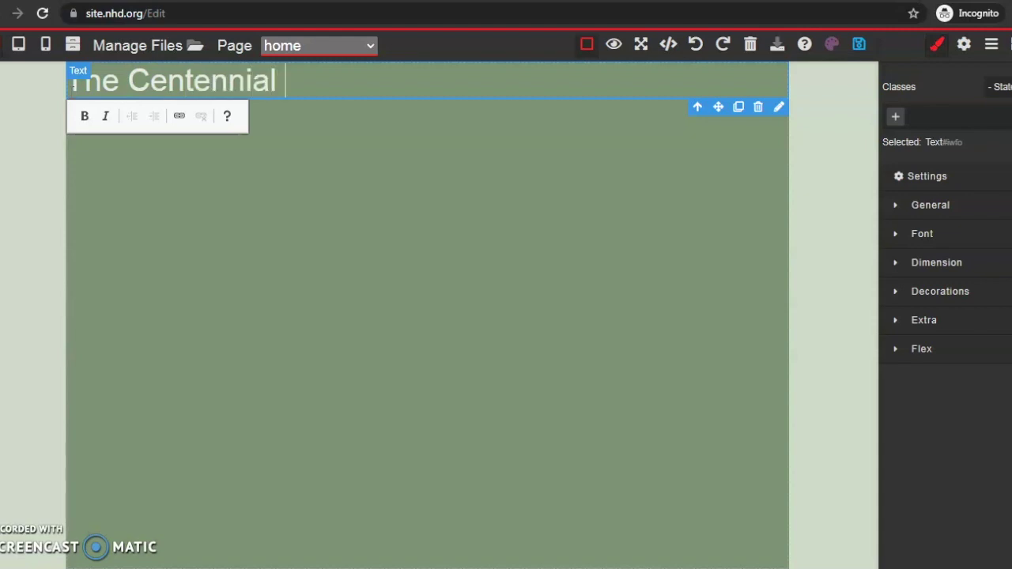
type("Exhibition")
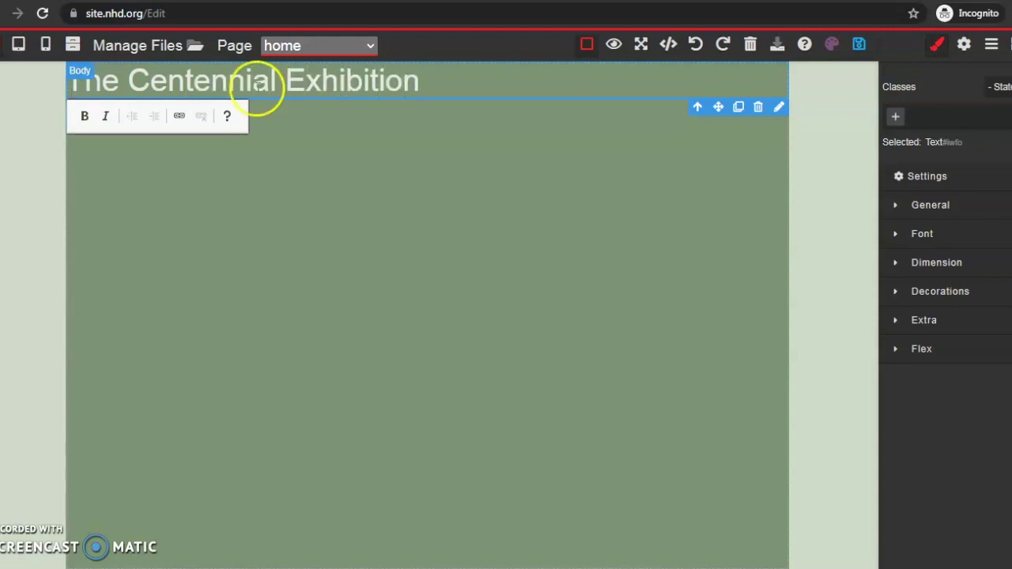
left_click(466, 150)
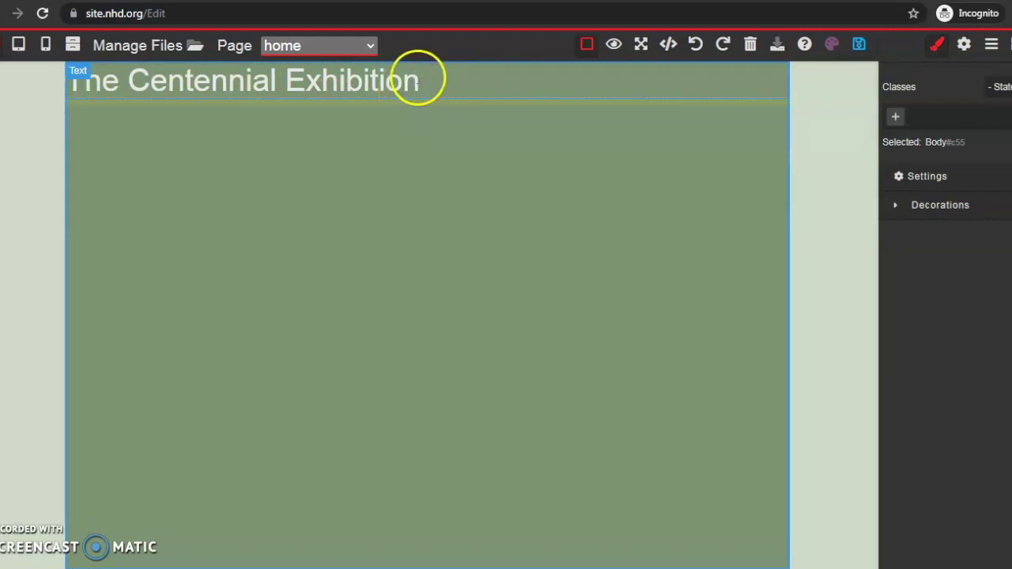
Step: Set the title's font to Brush Script MT
left_click(368, 83)
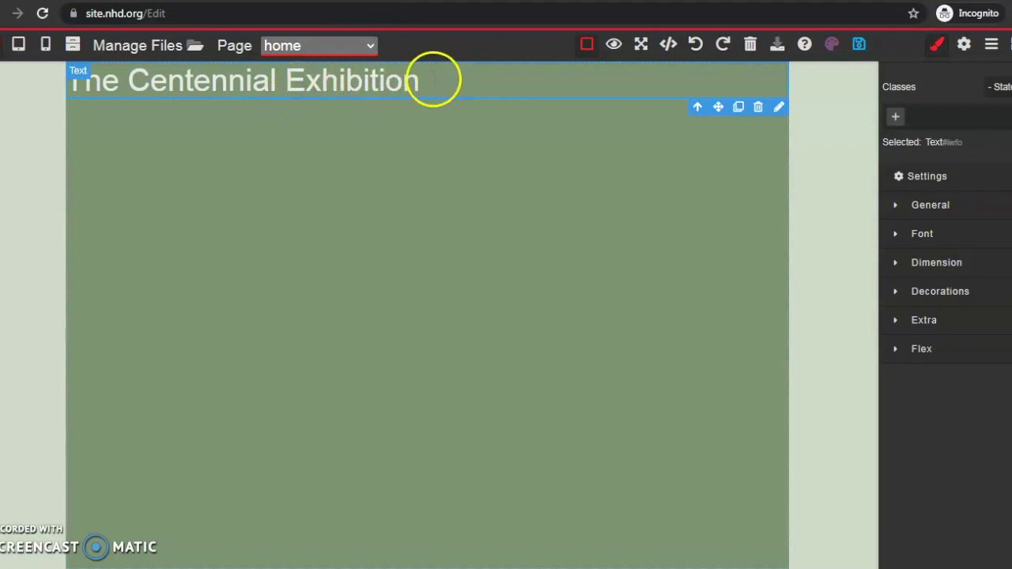
left_click(344, 87)
left_click(376, 77)
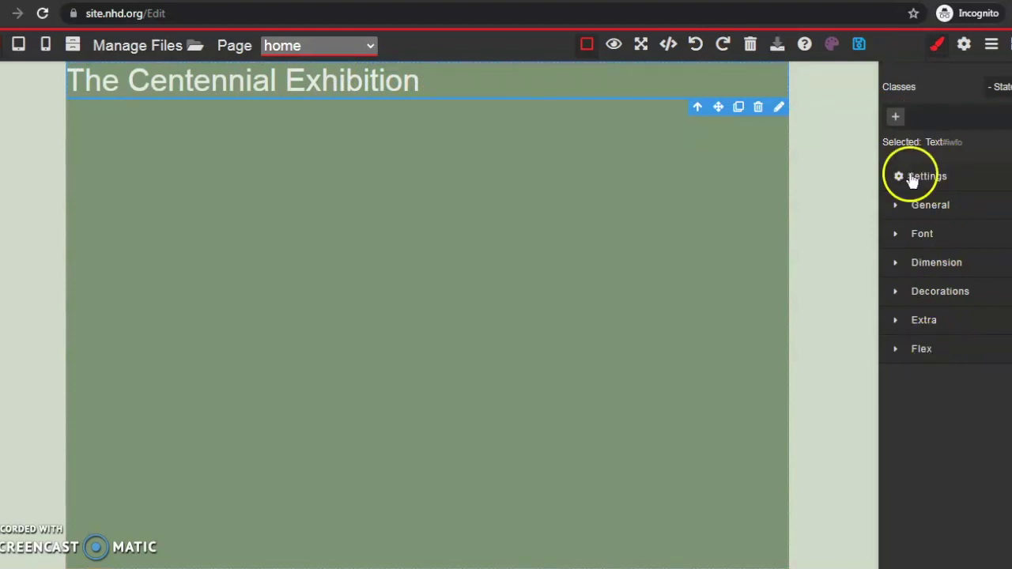
left_click(939, 236)
left_click(924, 287)
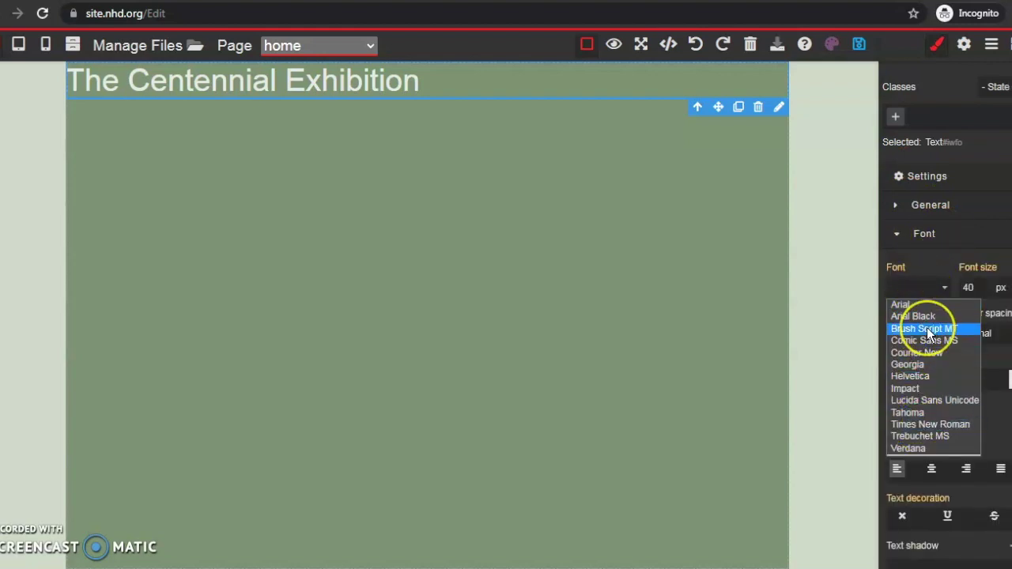
left_click(926, 329)
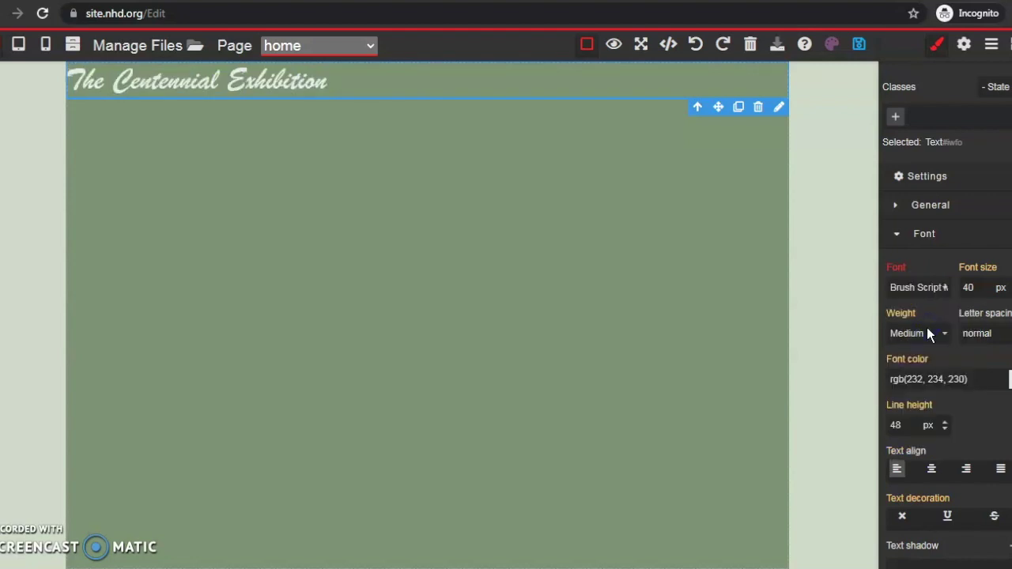
Step: Set the title's font size to 70 px
left_click(970, 286)
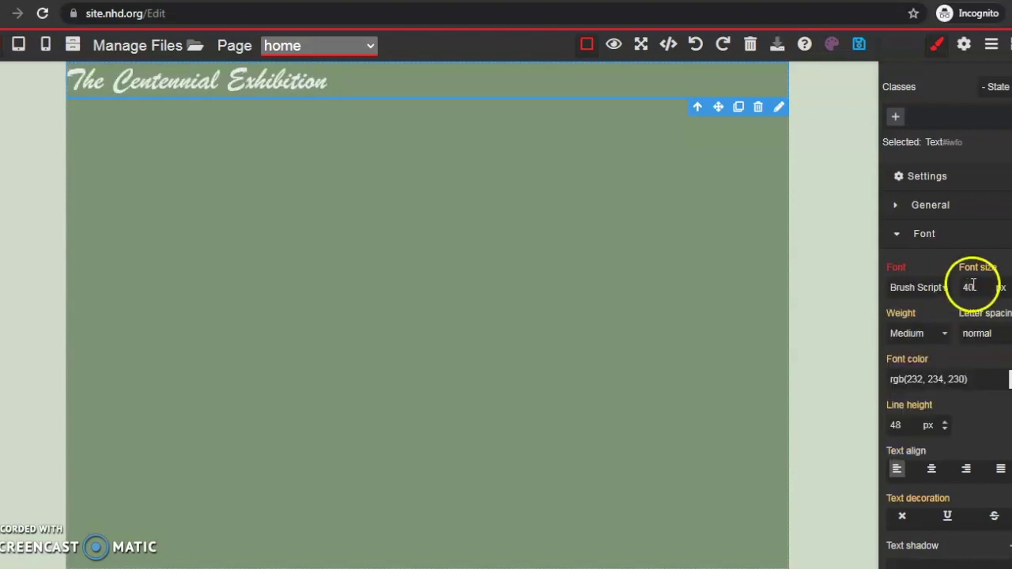
left_click_drag(979, 286, 960, 293)
type("70")
key("Return")
left_click(970, 287)
left_click(985, 287)
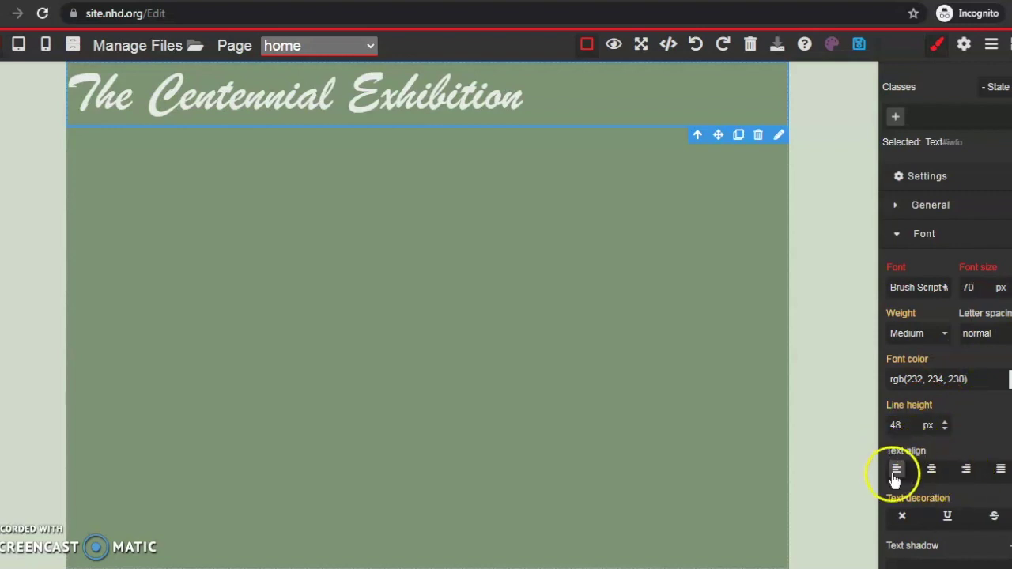
Step: Center-align the title text and save the page
left_click(932, 470)
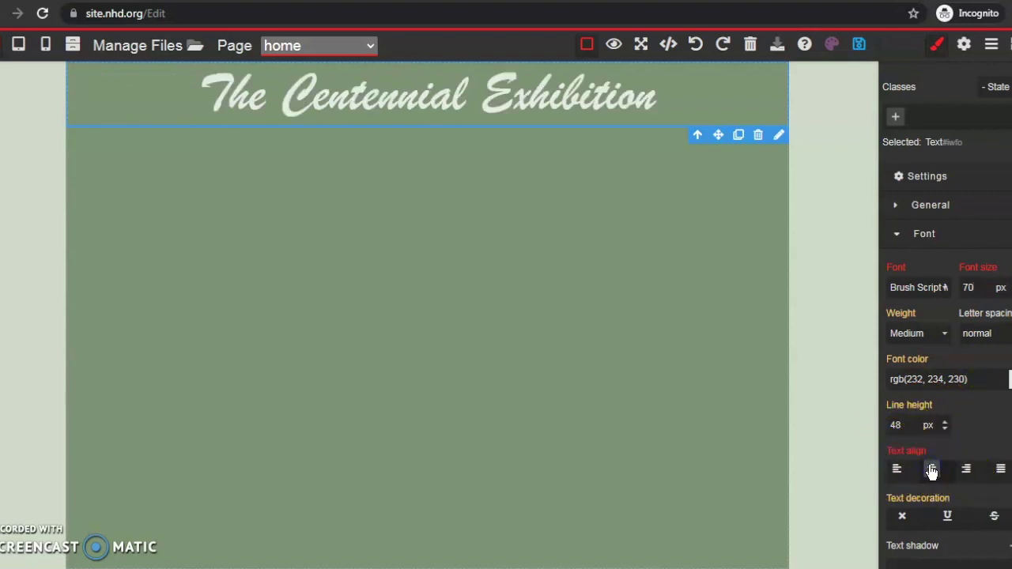
left_click(859, 45)
Step: Add a Horizontal Rule directly below the page title
left_click(1005, 45)
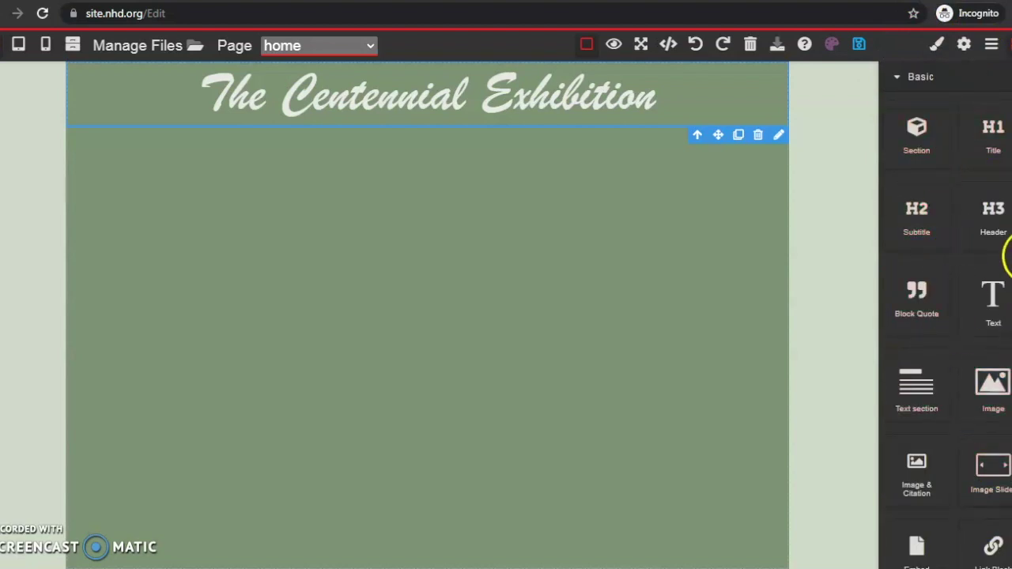
scroll(1008, 237, "down", 1)
scroll(1009, 421, "down", 5)
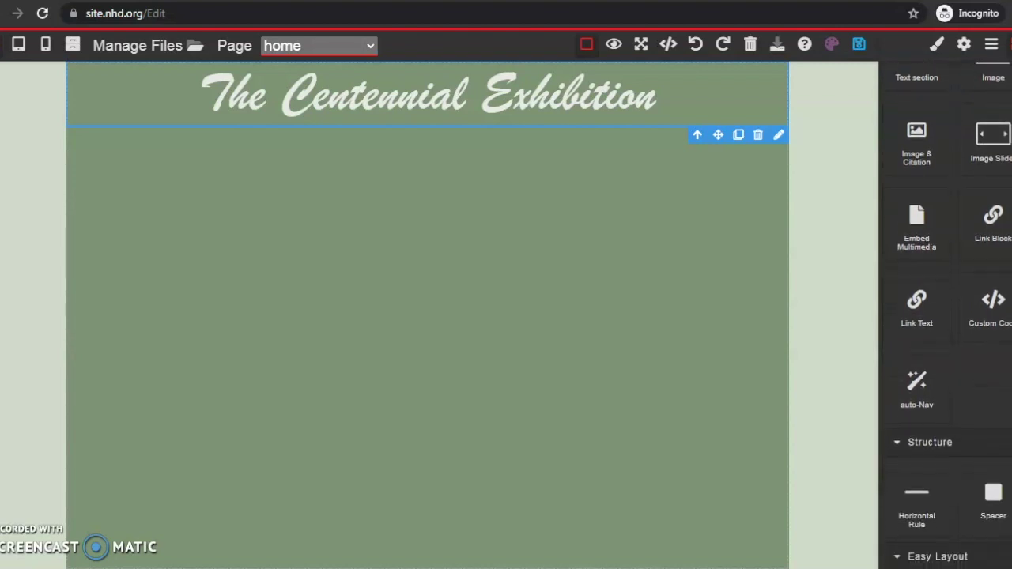
left_click_drag(909, 400, 411, 159)
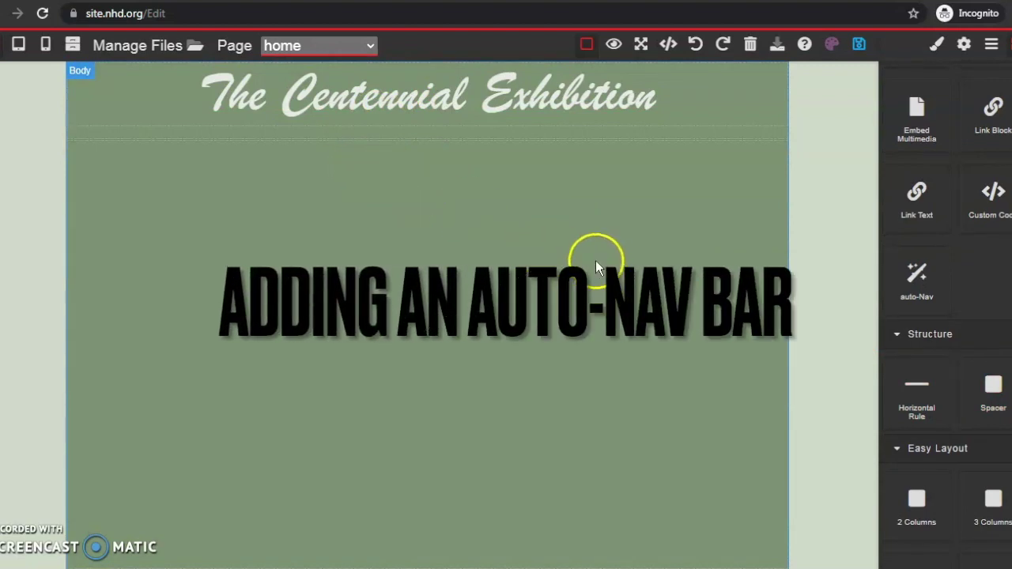
Step: Add an auto-Nav bar beneath the horizontal rule, and a second Horizontal Rule below the bar
left_click_drag(924, 278, 445, 163)
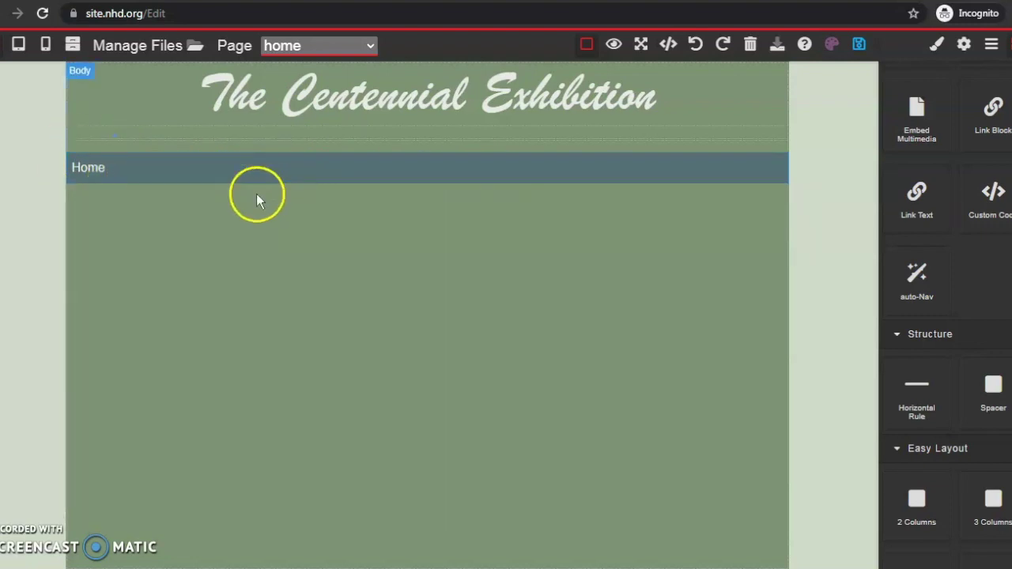
left_click(84, 183)
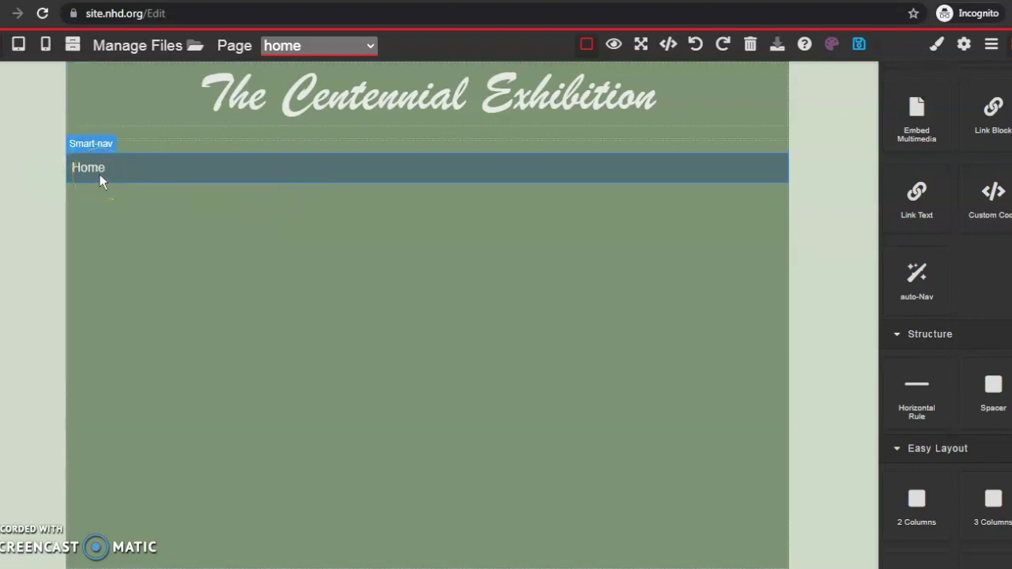
left_click(790, 271)
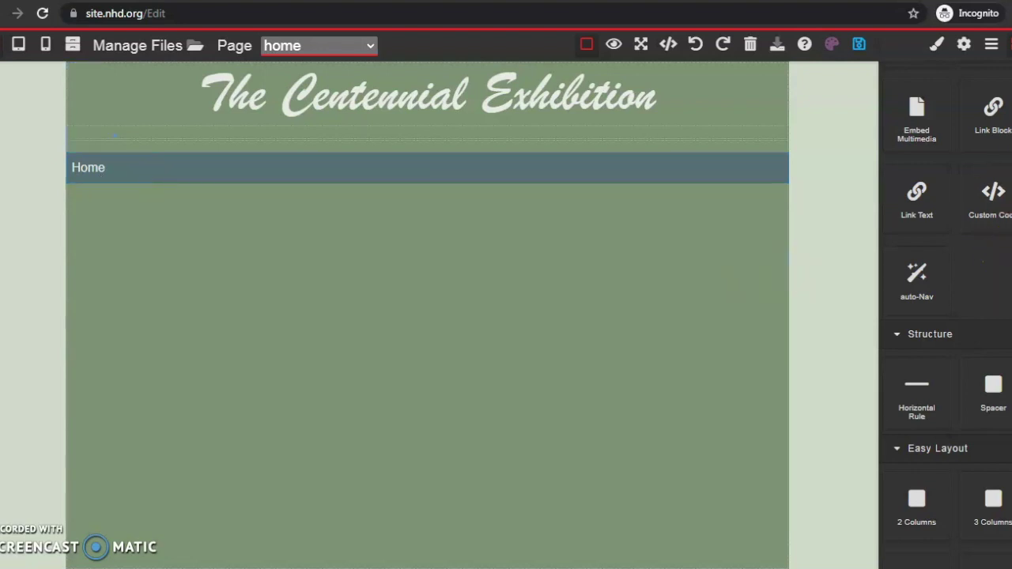
scroll(973, 301, "down", 1)
left_click_drag(917, 364, 246, 231)
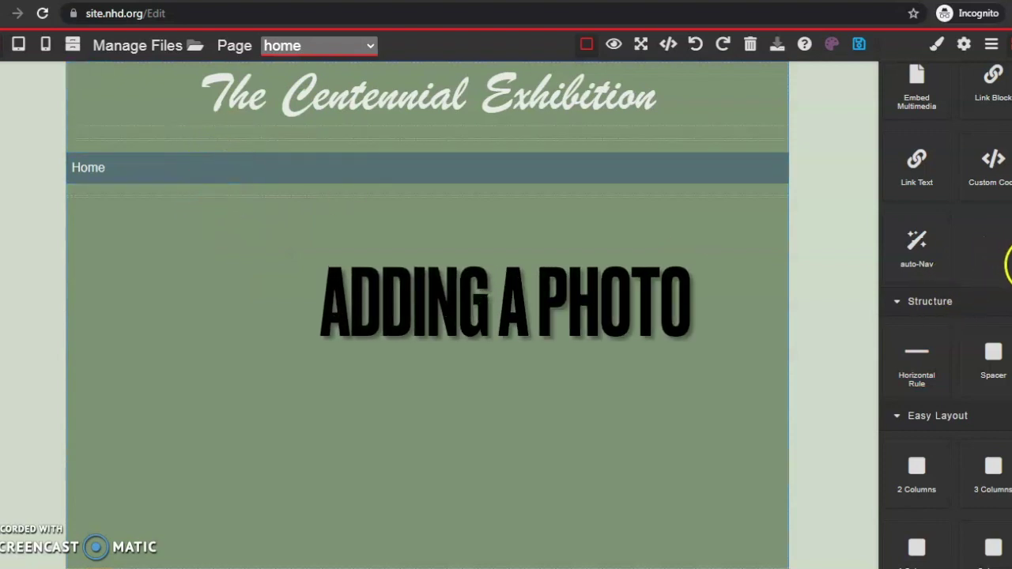
Step: Add an Image & Citation block below the second horizontal rule
scroll(1004, 261, "up", 3)
scroll(945, 316, "up", 2)
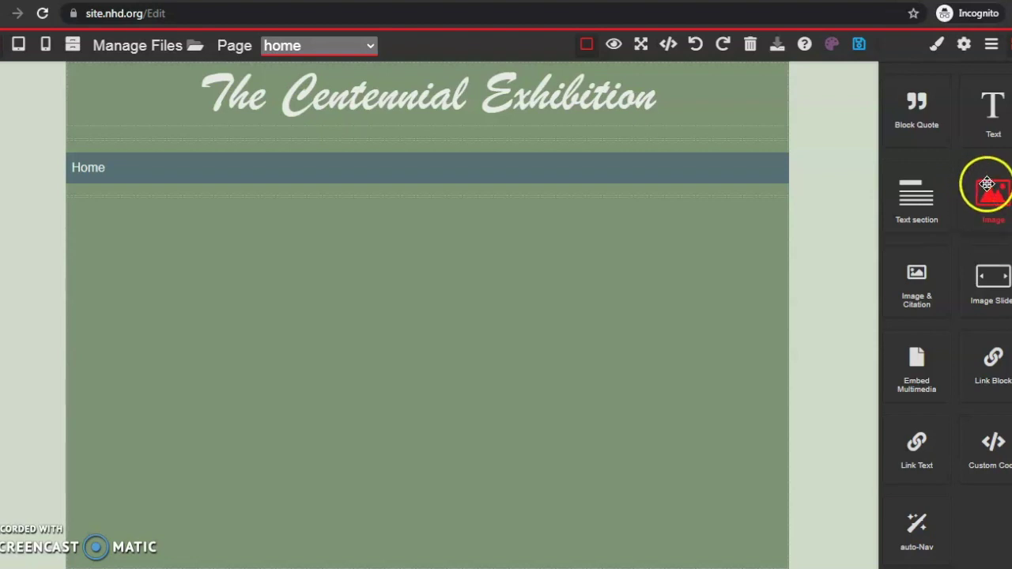
left_click_drag(998, 207, 438, 228)
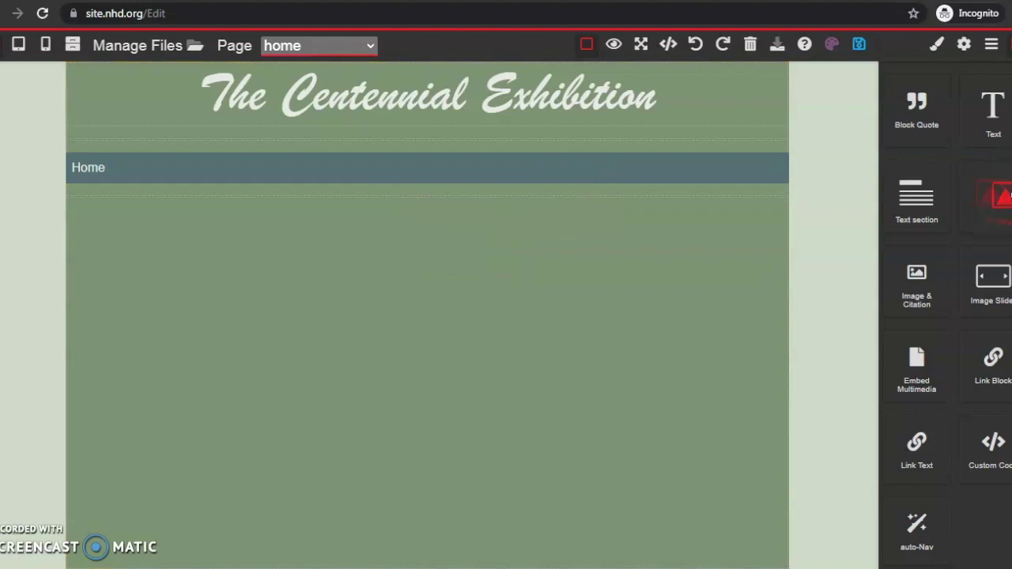
left_click_drag(918, 277, 519, 250)
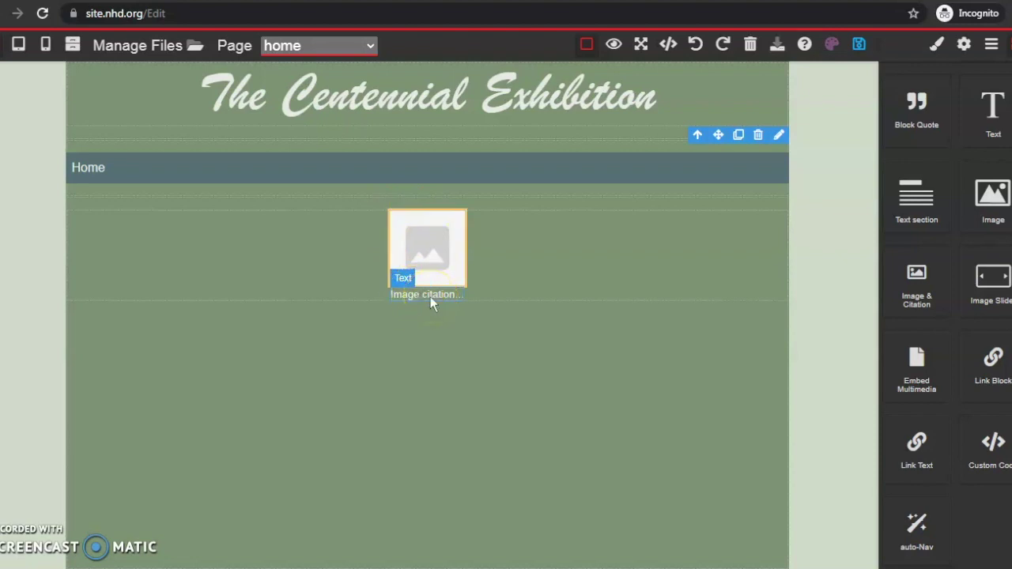
Step: Fill the block's image placeholder with the already uploaded CentennialExhibition_MainBuilding-e1354991704100.jpg
double_click(435, 246)
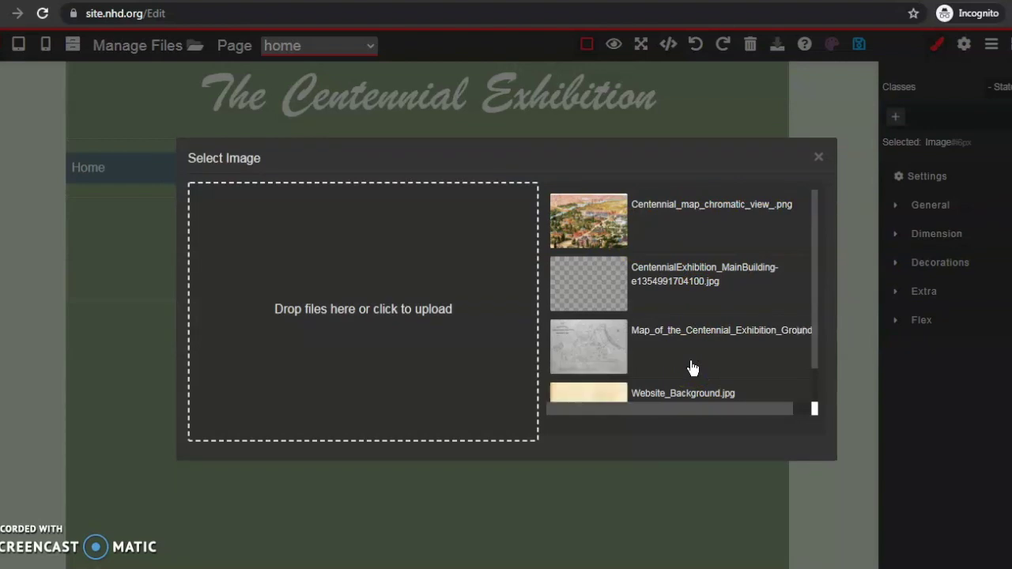
left_click(431, 303)
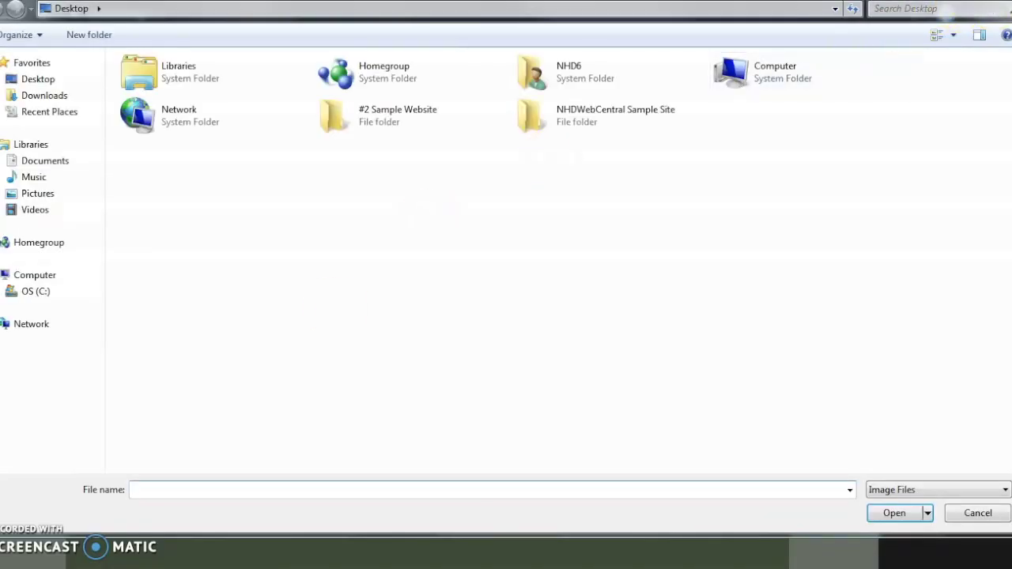
key("Escape")
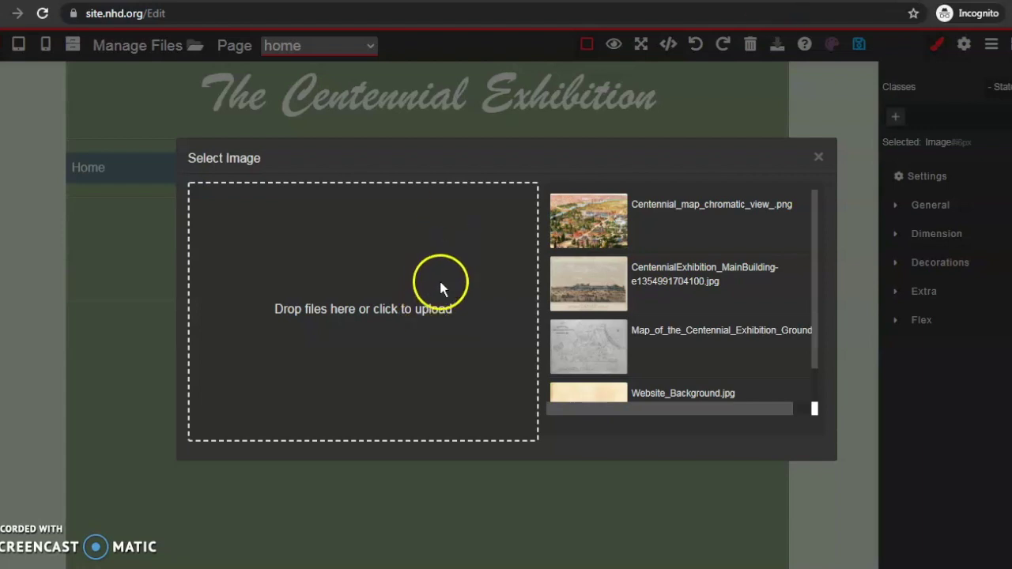
left_click(603, 286)
left_click(818, 156)
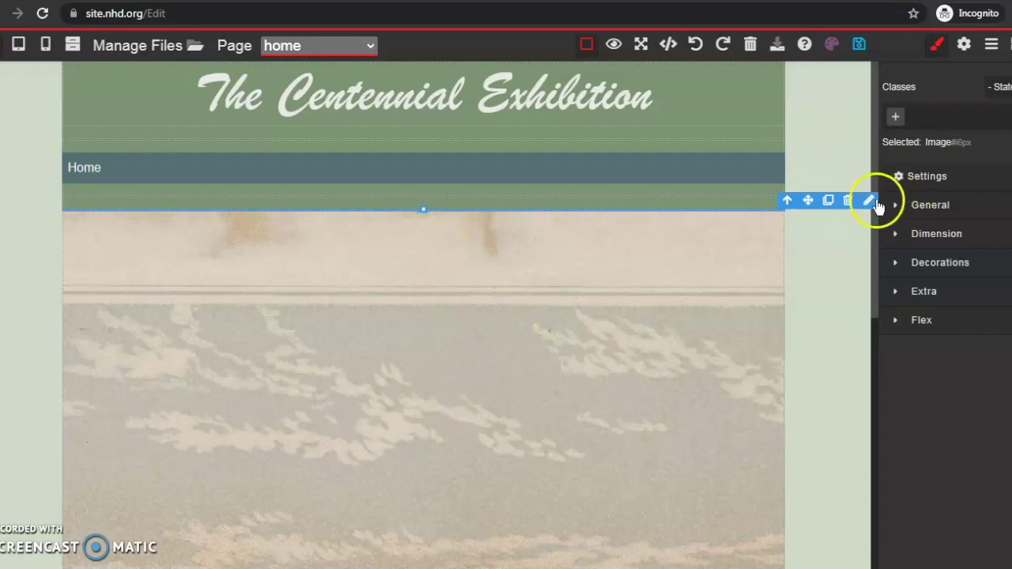
Step: Shrink the exhibition photo proportionally until the whole picture and its citation fit on screen below the second horizontal rule
left_click_drag(873, 224, 840, 531)
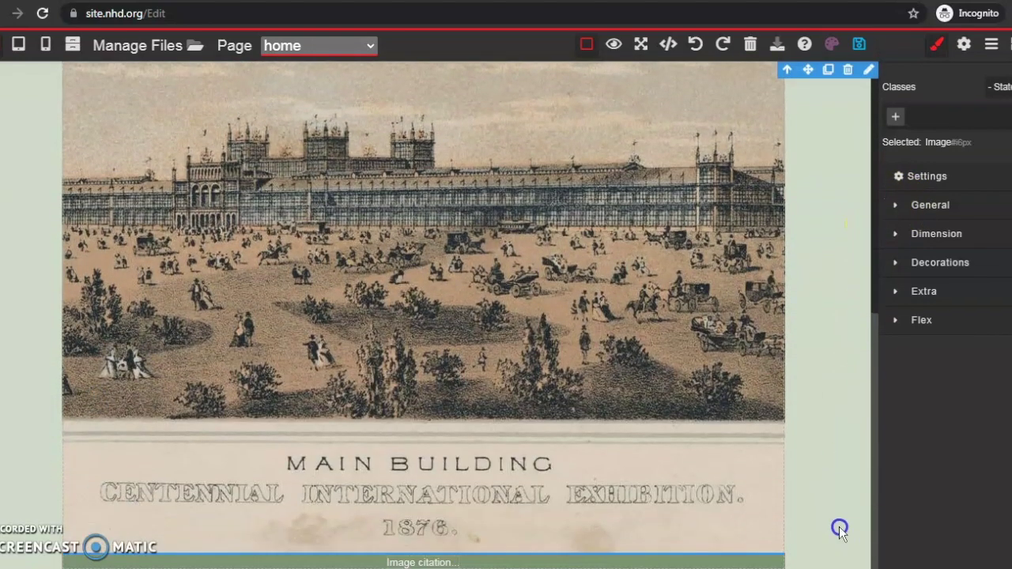
scroll(848, 264, "up", 10)
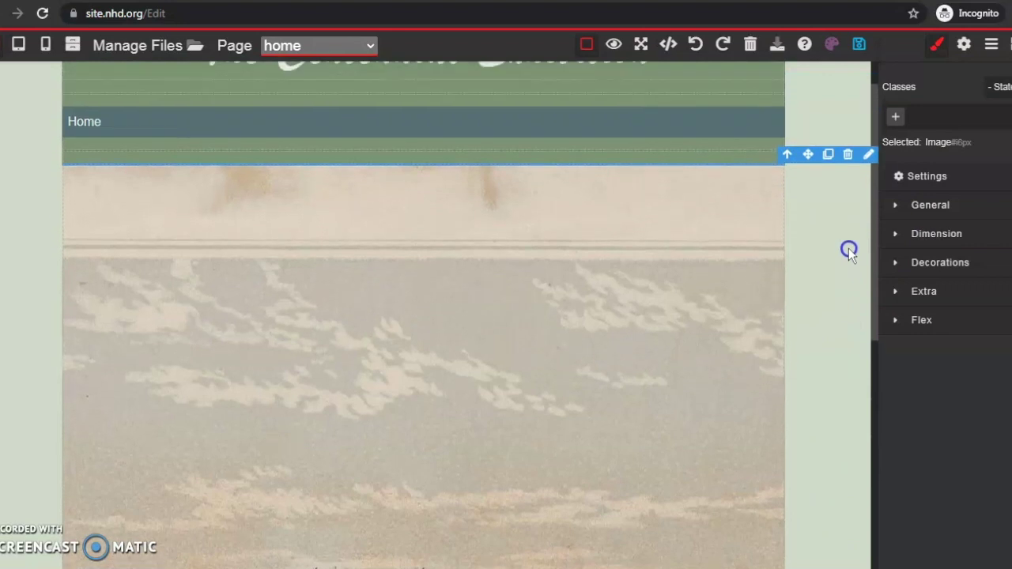
scroll(849, 240, "up", 1)
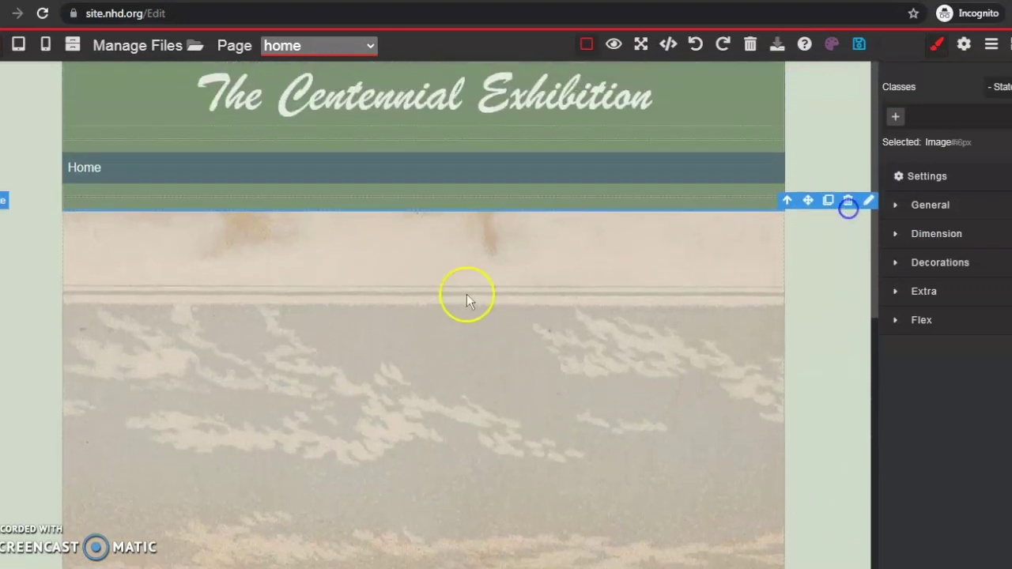
left_click_drag(424, 210, 443, 461)
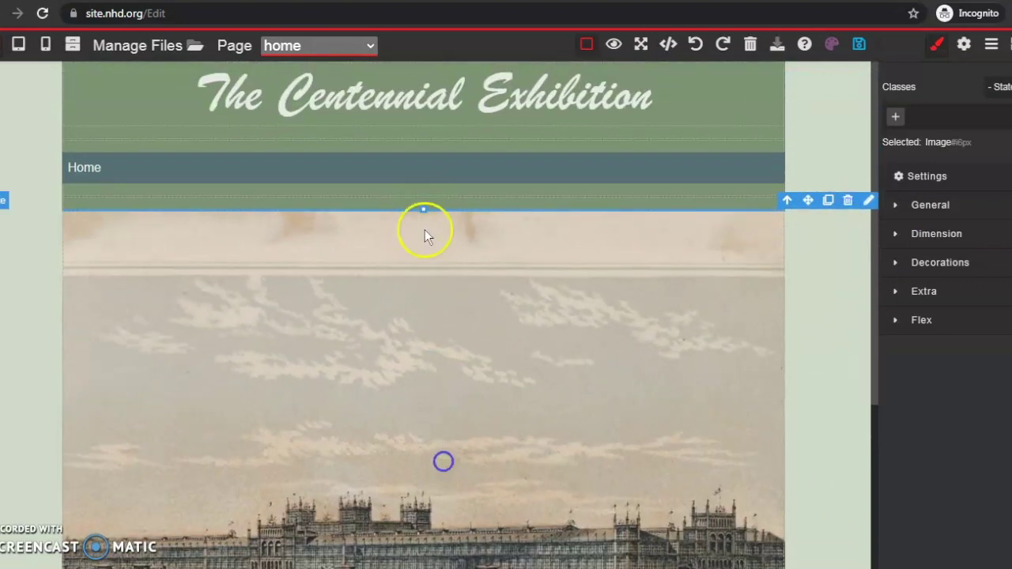
left_click(424, 208)
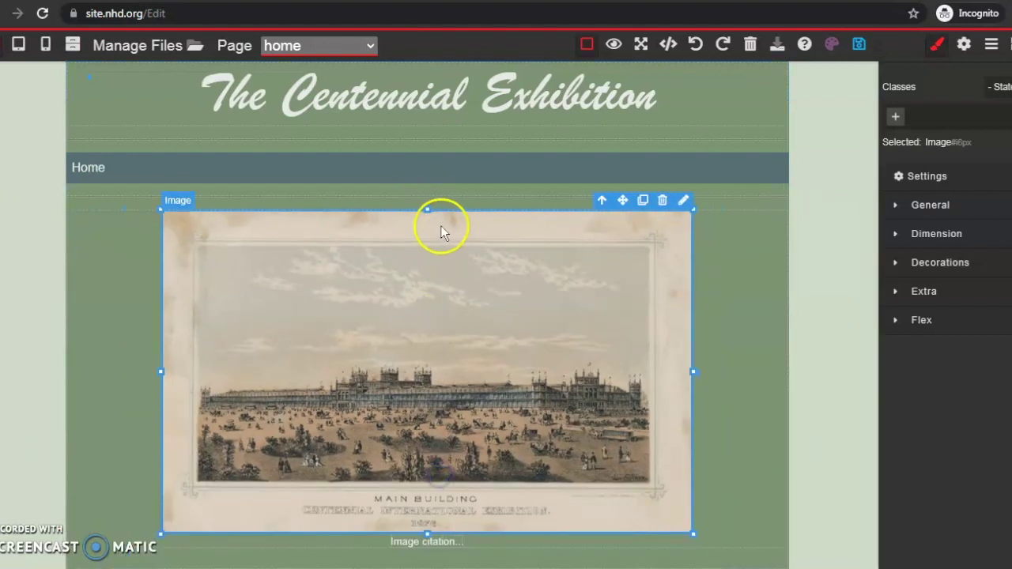
left_click_drag(426, 207, 424, 246)
Step: Replace the placeholder citation under the photo with "Main Building, Free Library of Philadelphia."
double_click(406, 507)
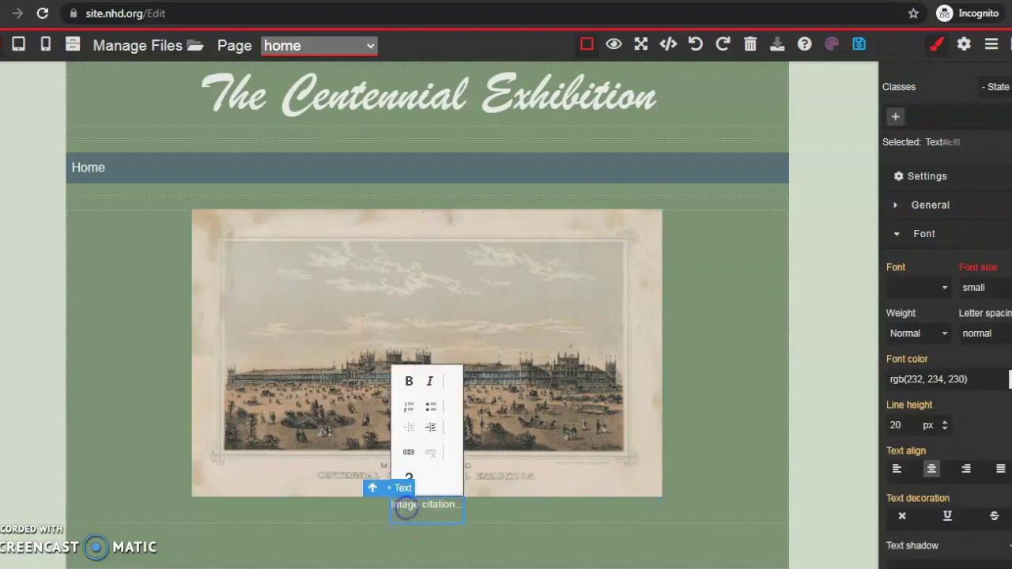
left_click_drag(414, 504, 454, 509)
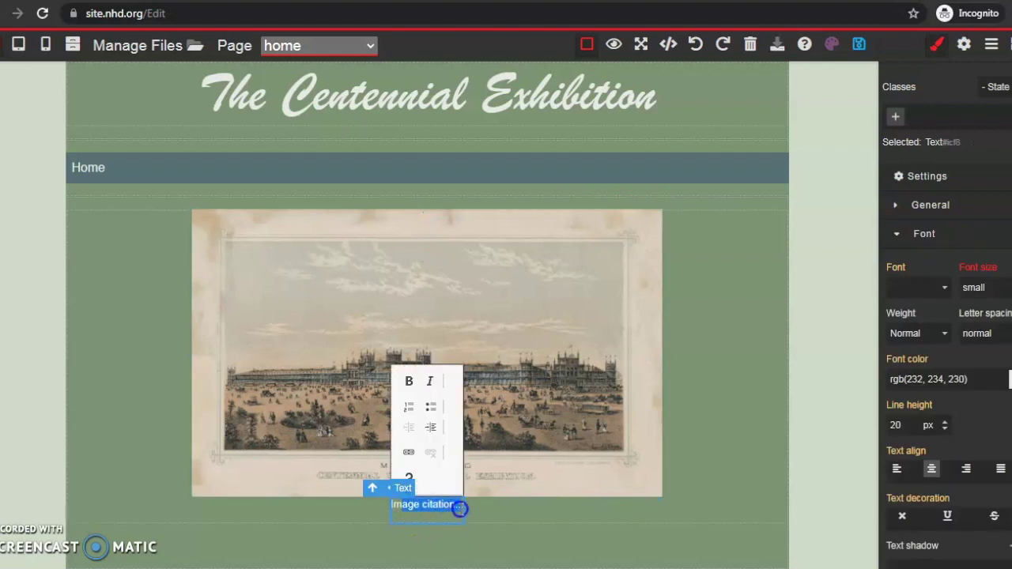
type("Main")
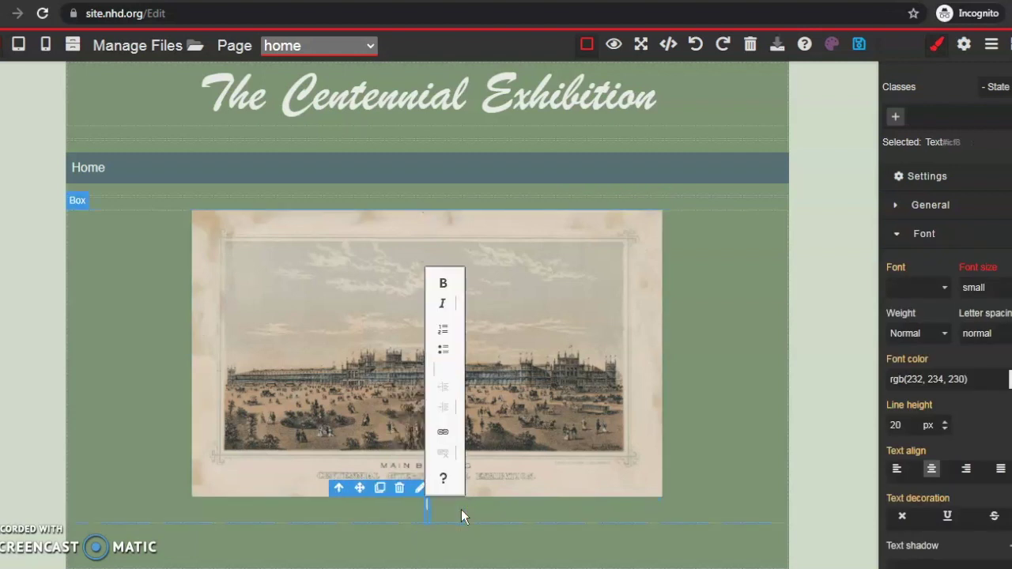
type(" Bu")
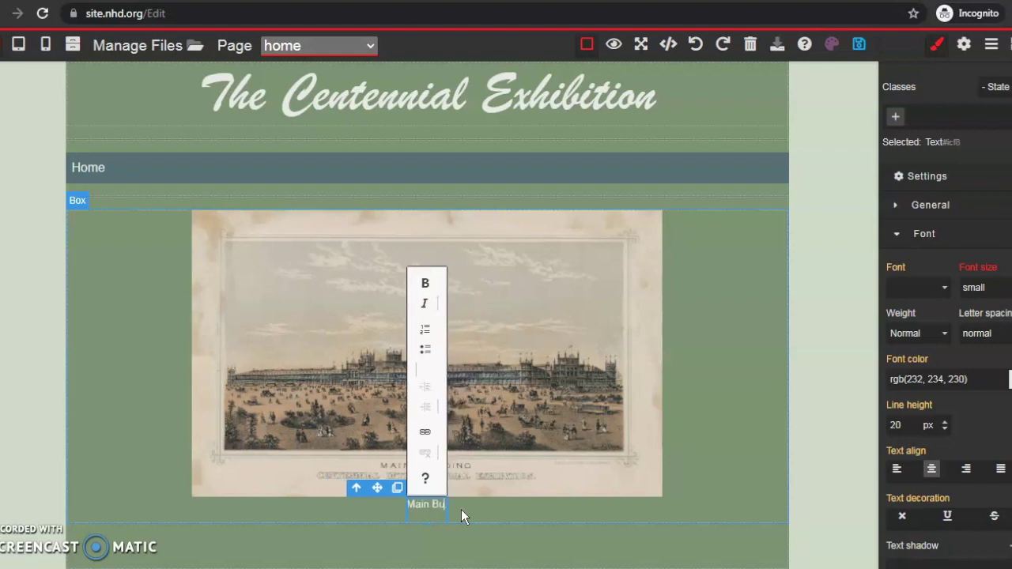
type("ilding, Free")
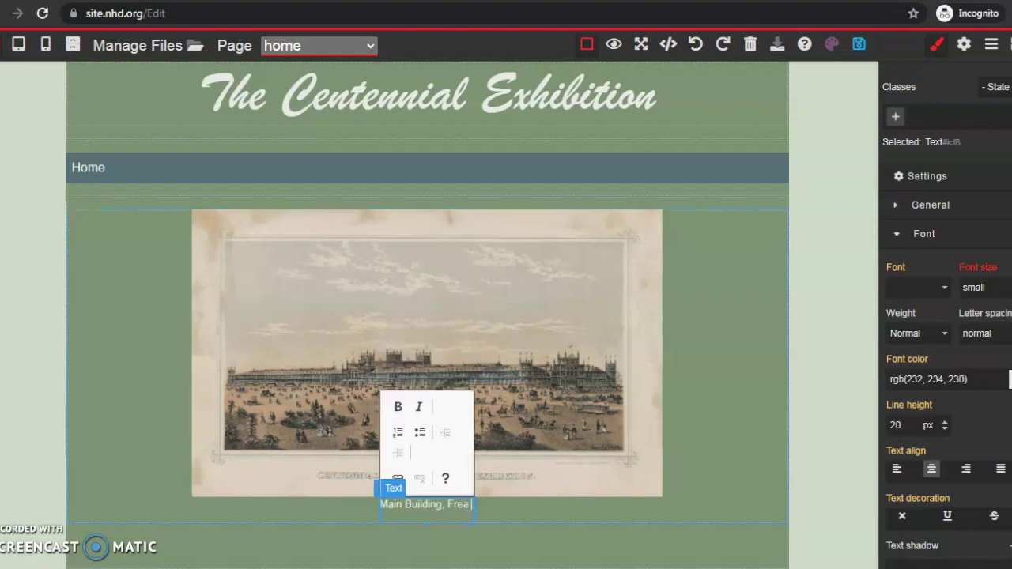
type(" Library of P")
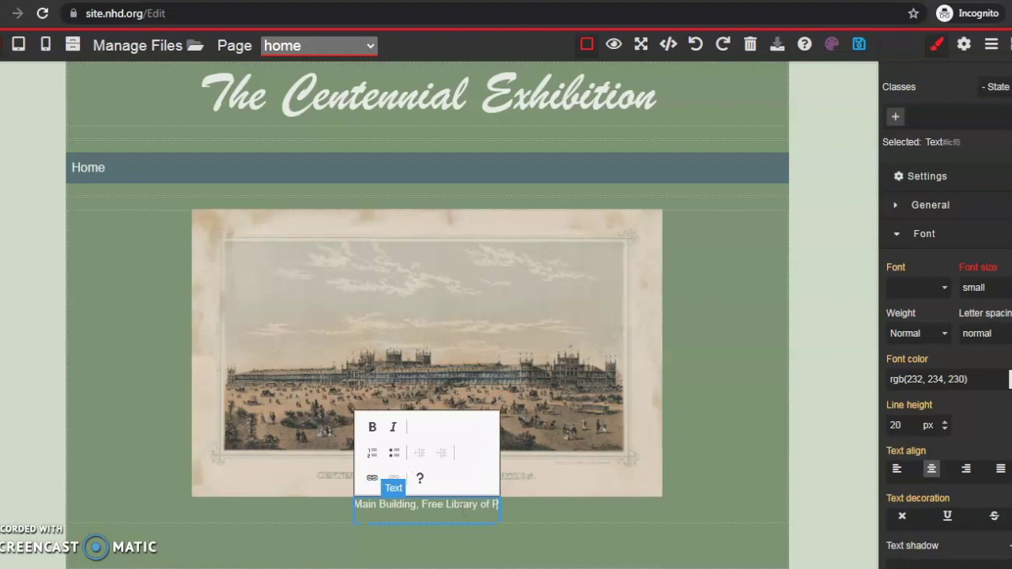
type("hiladelphia")
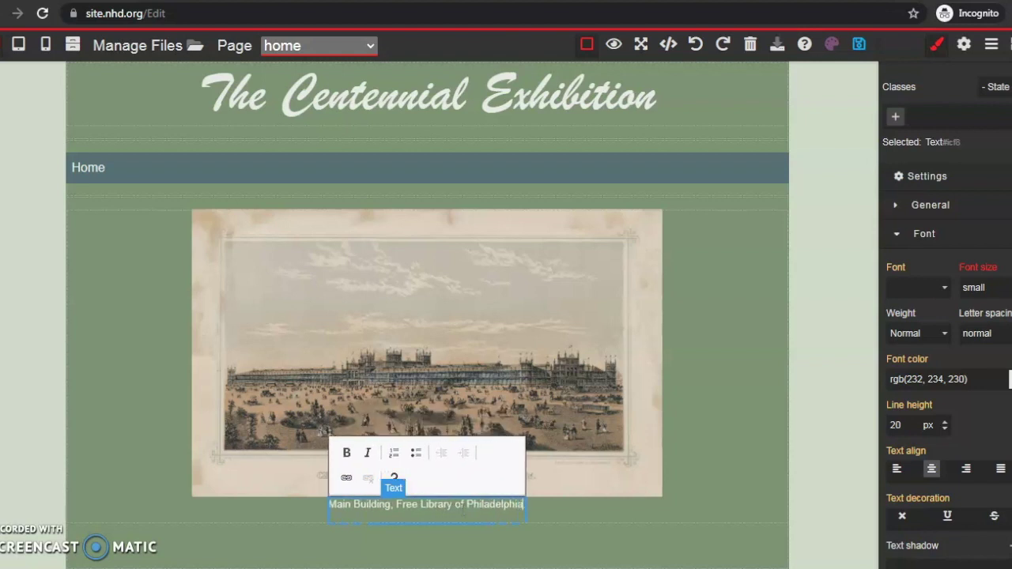
Step: Italicize "Main Building" in the photo citation and finish editing the text
double_click(358, 504)
left_click_drag(359, 503, 331, 499)
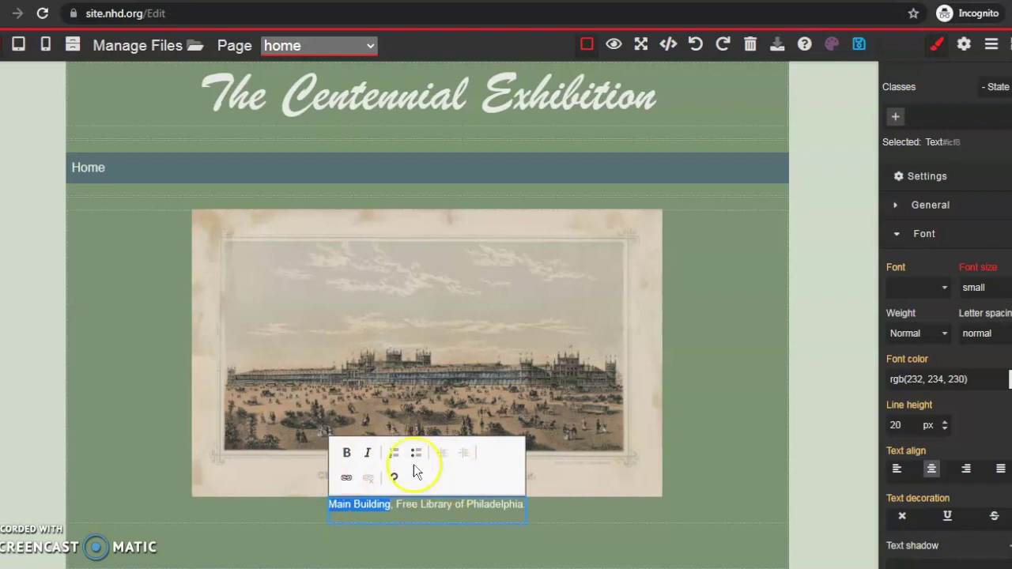
left_click(367, 454)
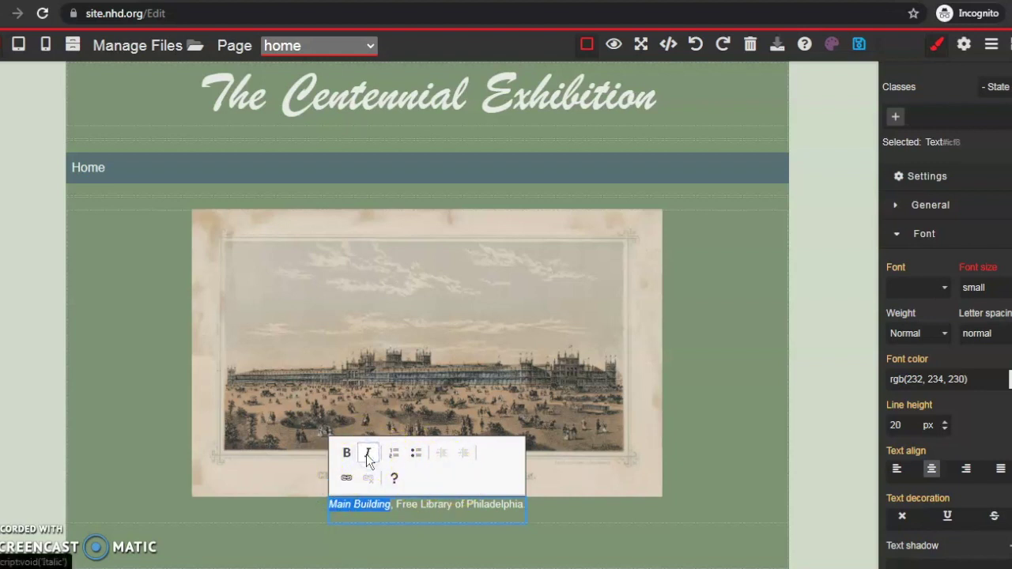
left_click(730, 415)
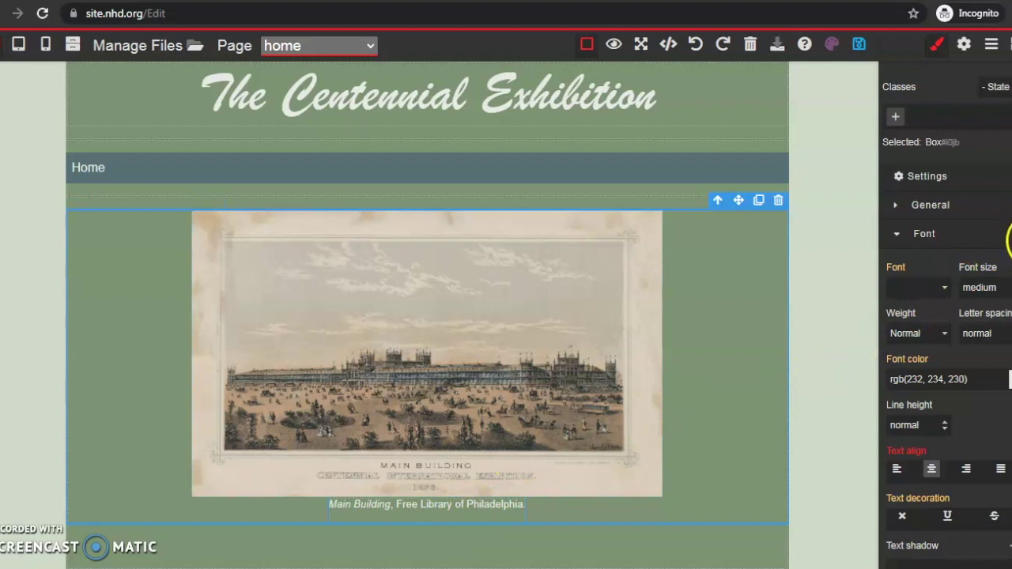
Step: Add a Text block directly below the photo and citation block
scroll(1009, 237, "down", 1)
scroll(1008, 158, "up", 1)
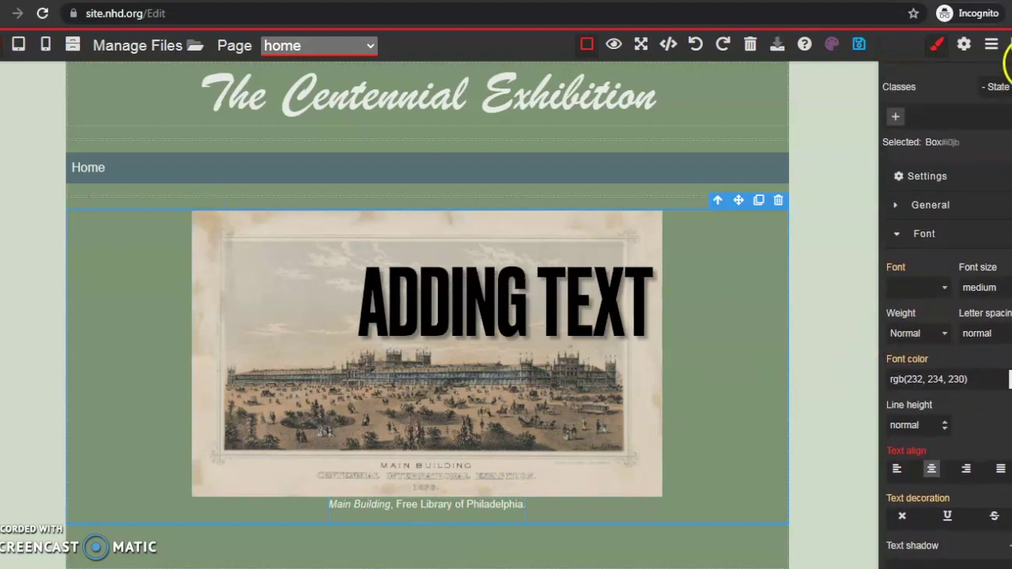
left_click(1006, 45)
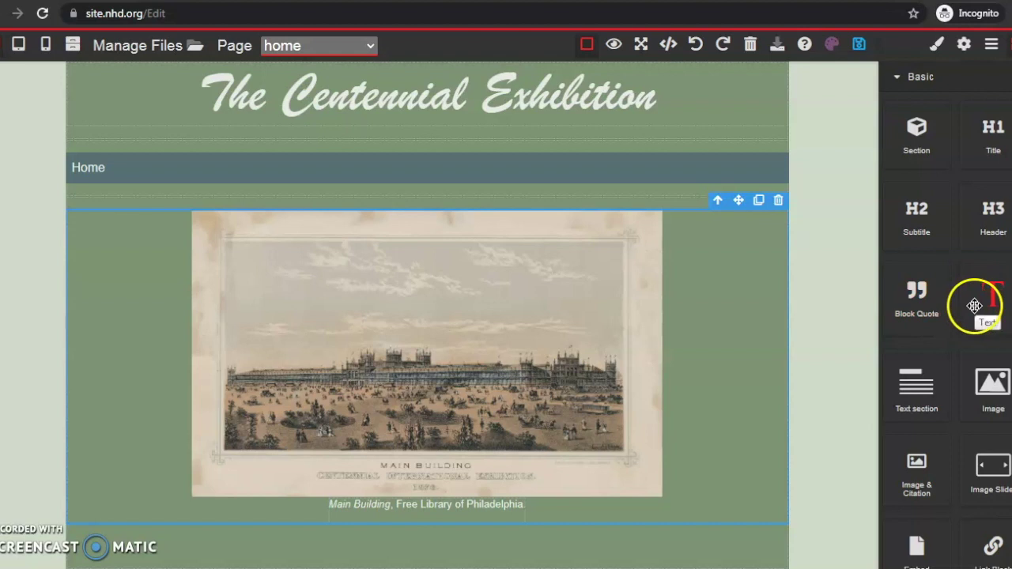
left_click_drag(1002, 323, 423, 544)
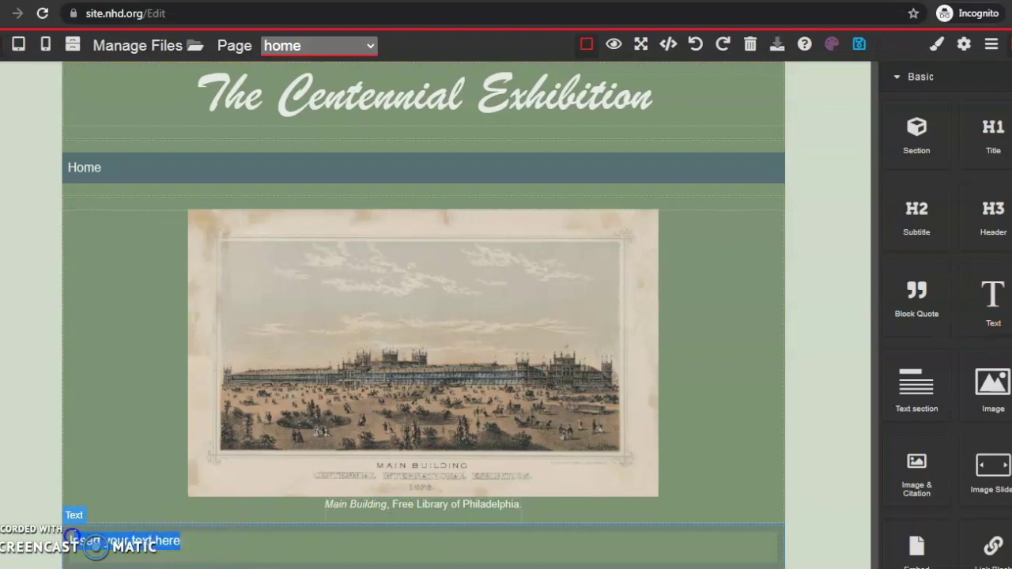
Step: Replace the placeholder text with separate lines: "Student Name", "Senior Individual Website", "Student-Composed Word Count:", "Process Paper Word Count:" and "Multimedia Time:"
triple_click(87, 542)
type("In")
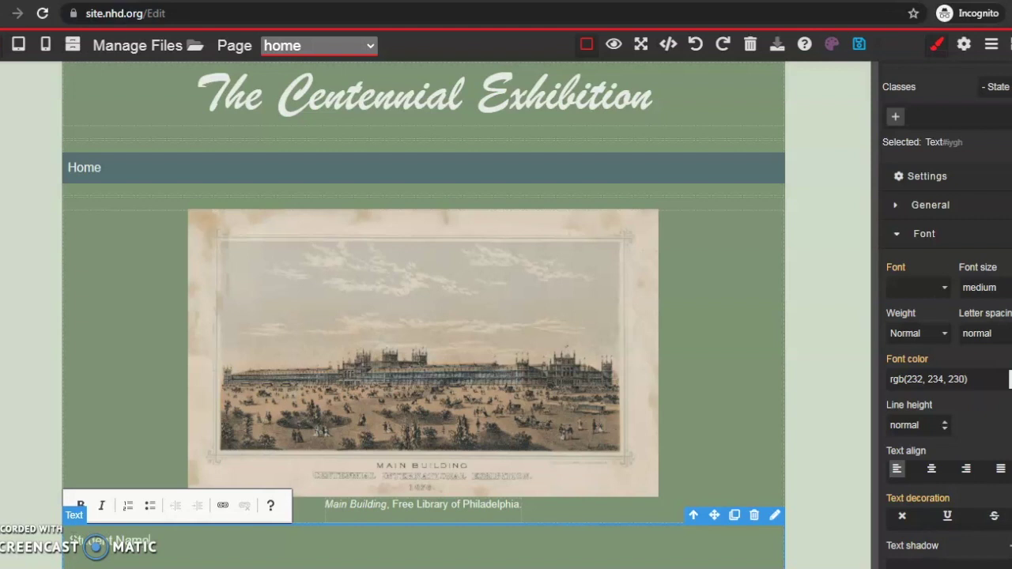
type("udent Name")
key("Return")
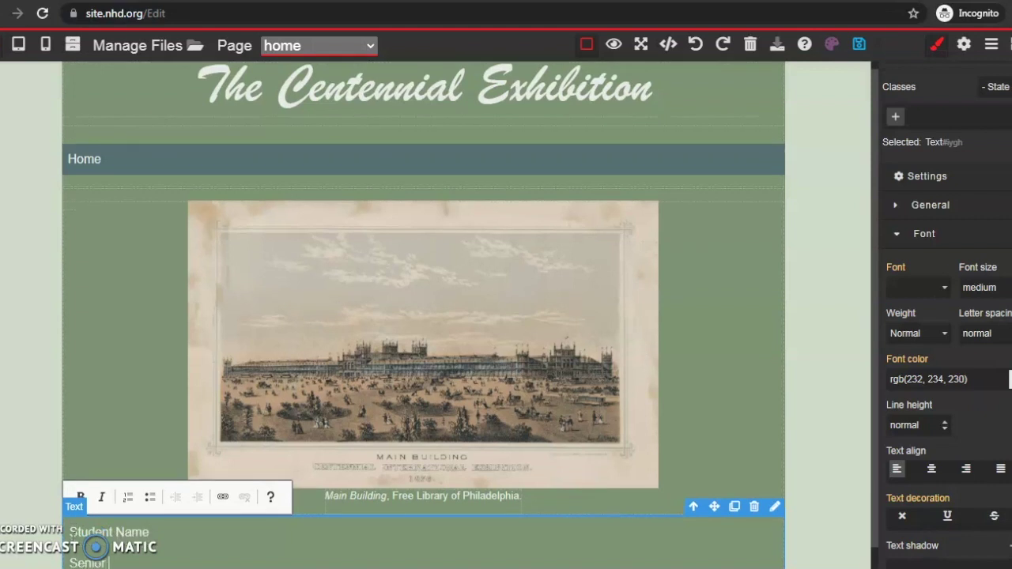
type("Senior Individual Websit")
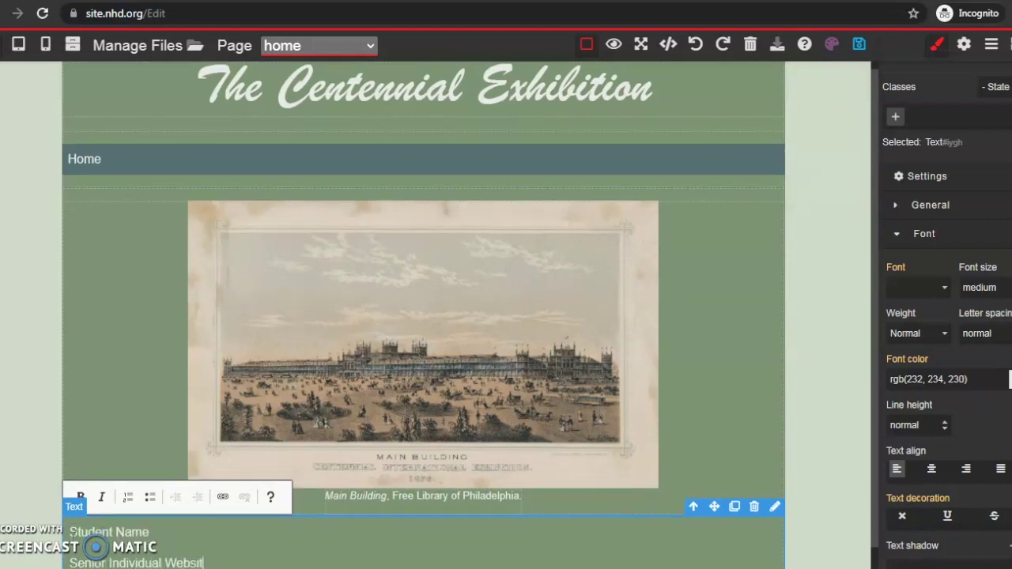
type("e")
key("Return")
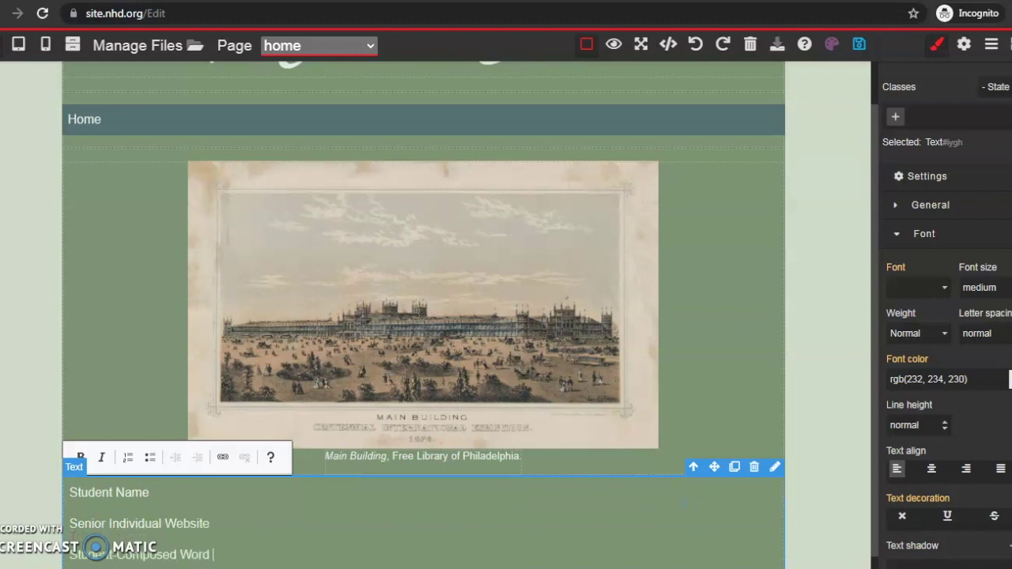
type(":")
key("Return")
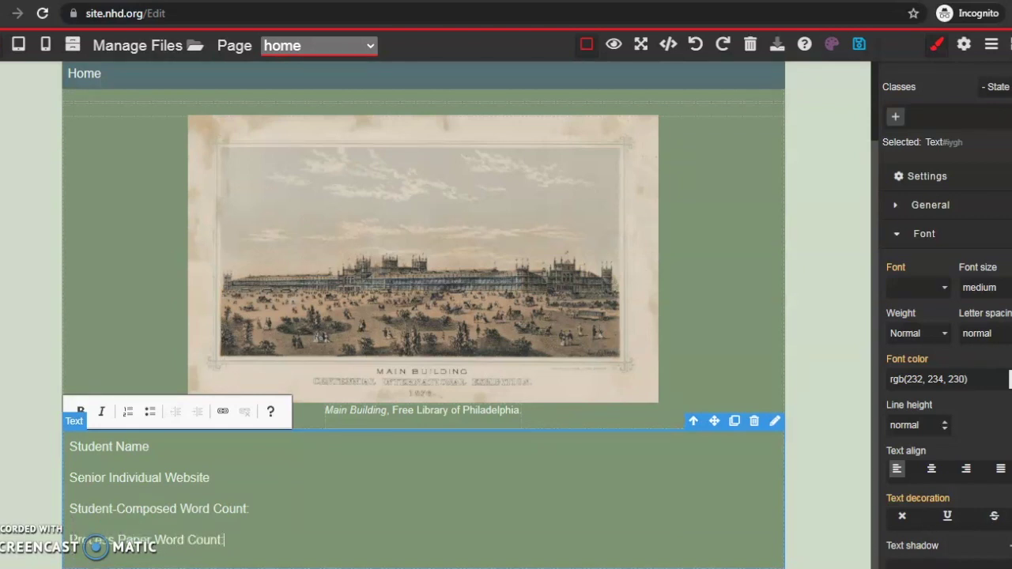
key("Return")
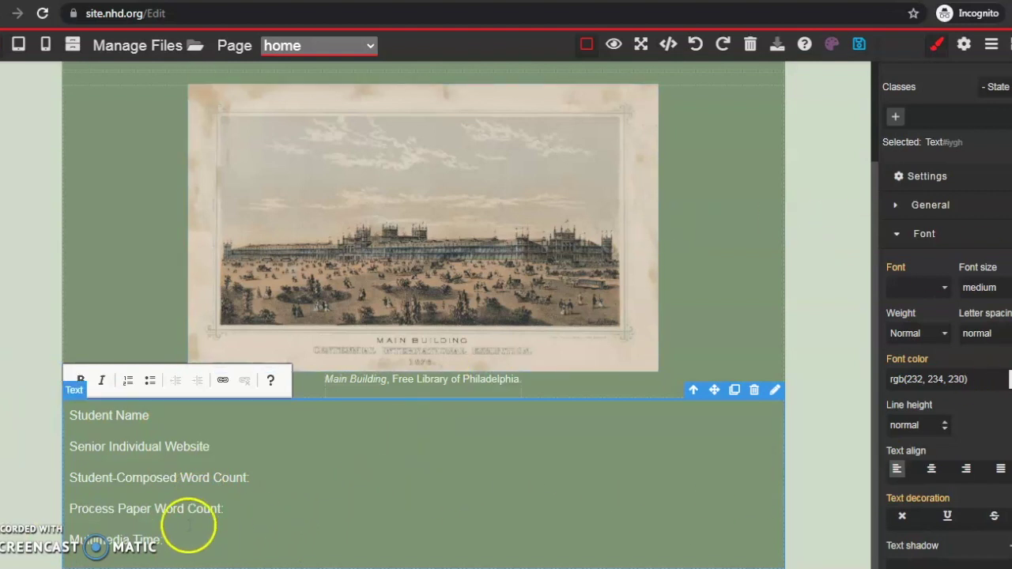
Step: Set the line height of the student information text block to 0 px
left_click_drag(165, 546, 67, 413)
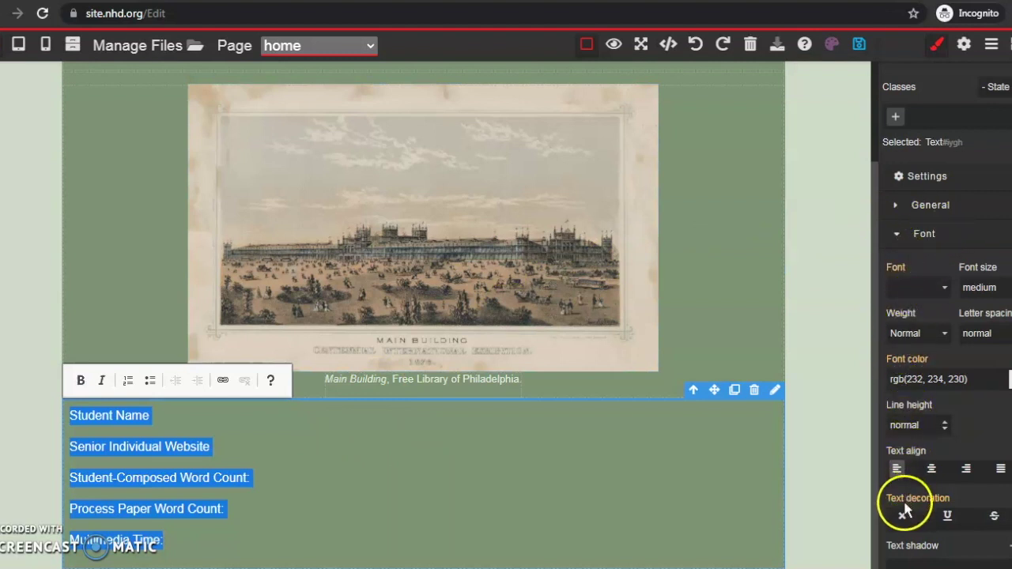
left_click(876, 422)
left_click(918, 424)
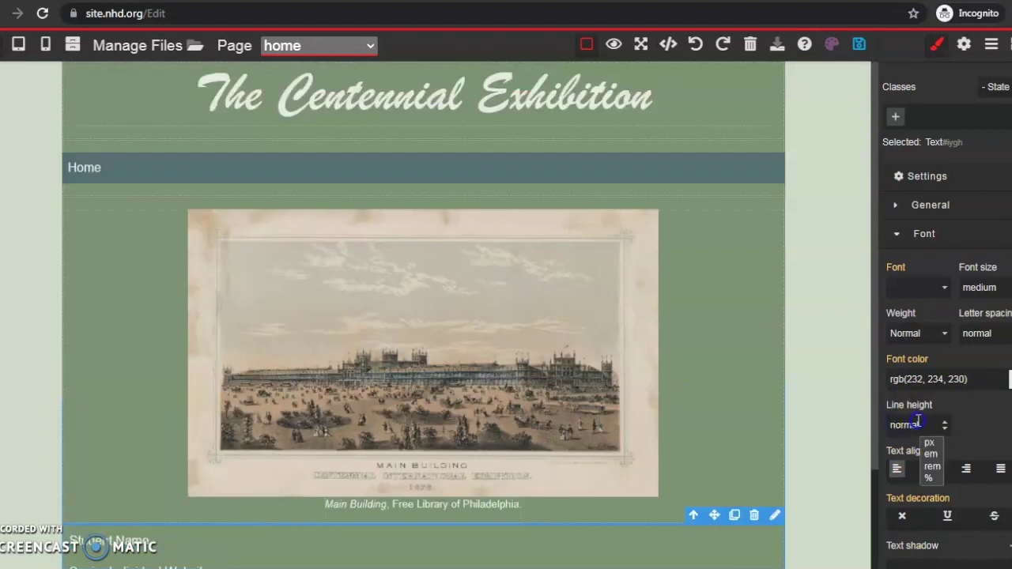
double_click(895, 423)
type("0")
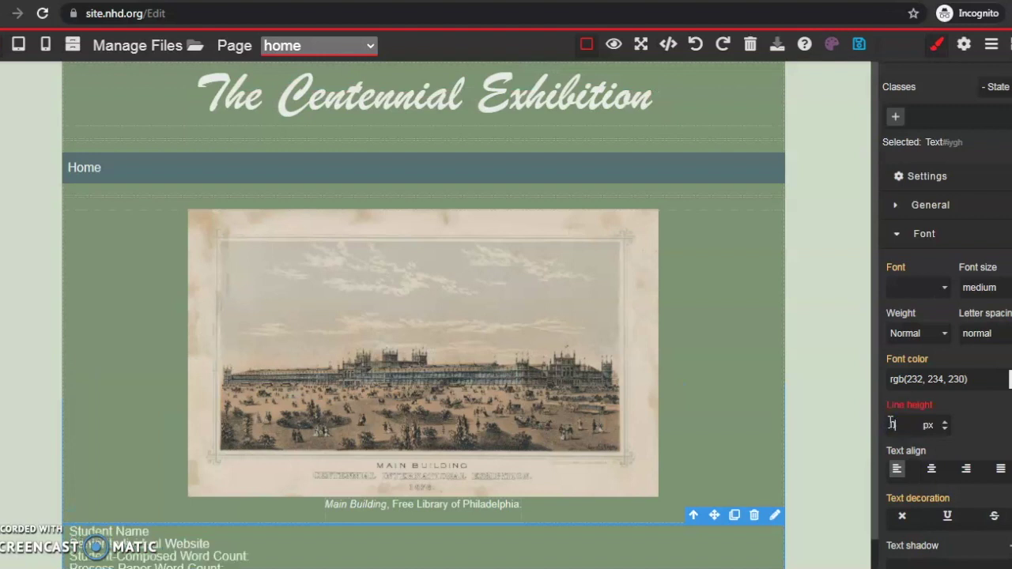
scroll(650, 410, "down", 1)
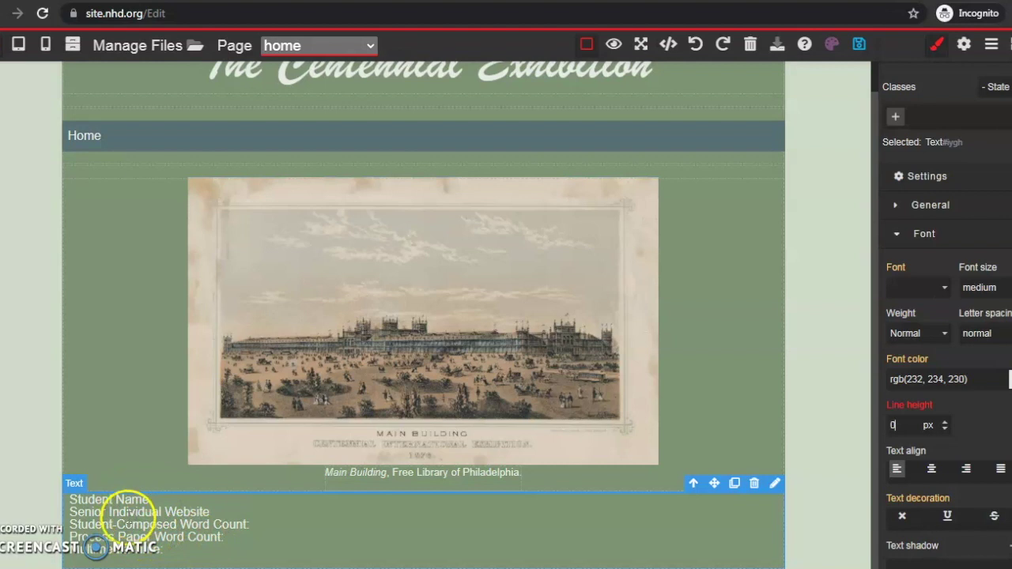
Step: Center-align the student information text and save the page
left_click(930, 472)
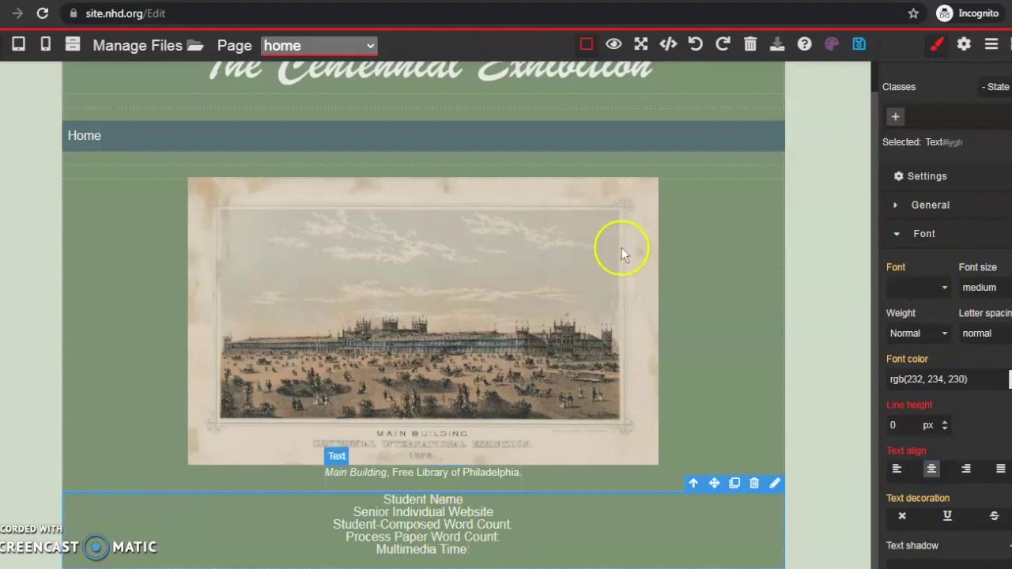
left_click(859, 44)
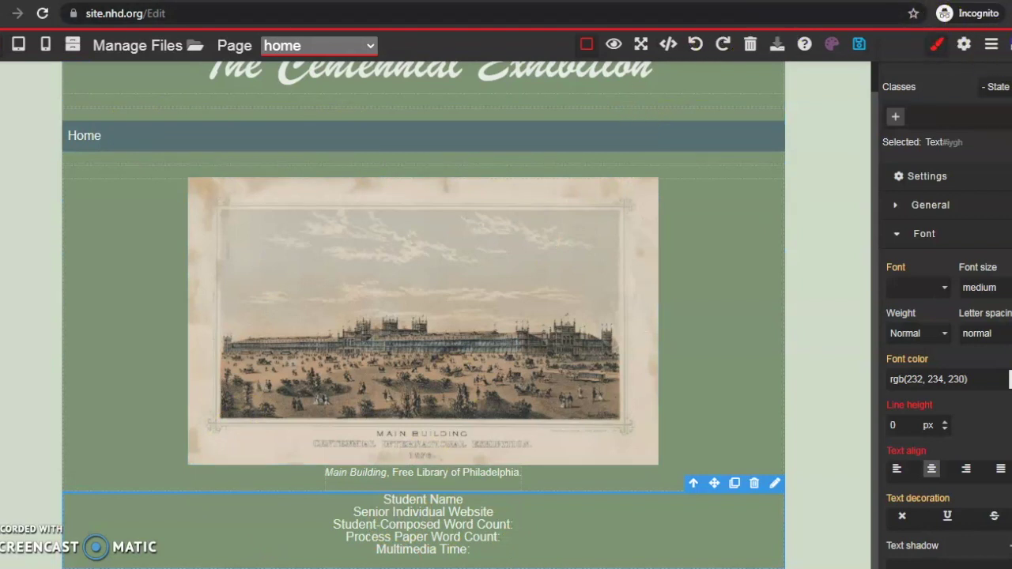
Step: Add a two-column Flexbox below the student information text block
left_click(993, 44)
scroll(1004, 197, "down", 9)
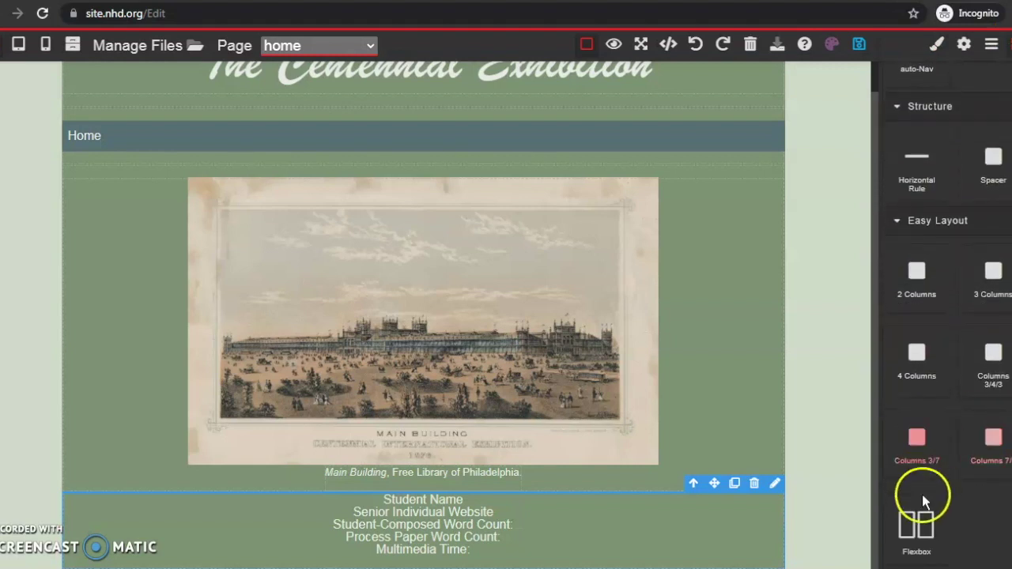
left_click_drag(920, 531, 490, 548)
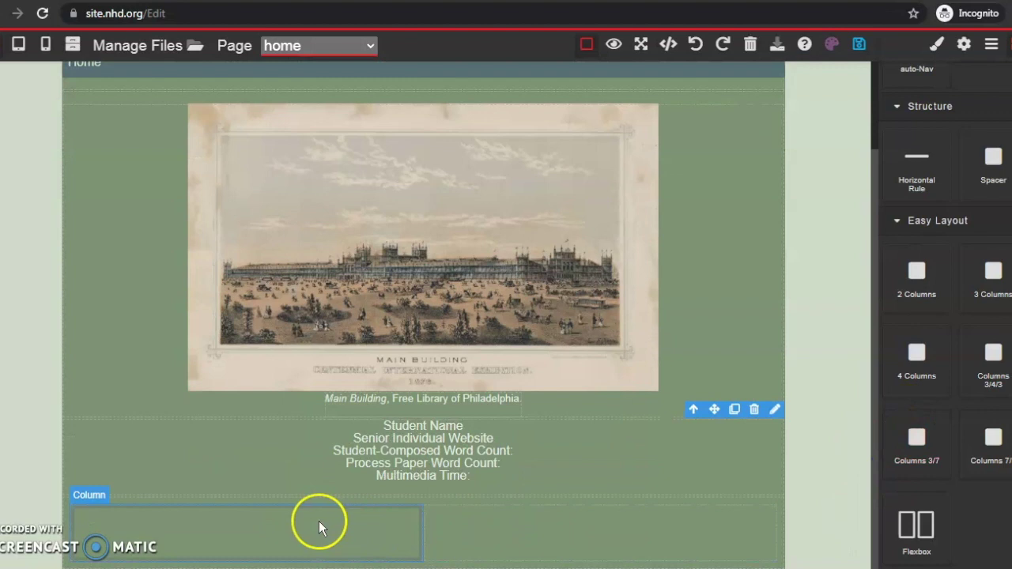
Step: Try resizing the Flexbox's left column at the border between the two columns, selecting each column in turn
left_click(358, 542)
left_click_drag(424, 533, 447, 530)
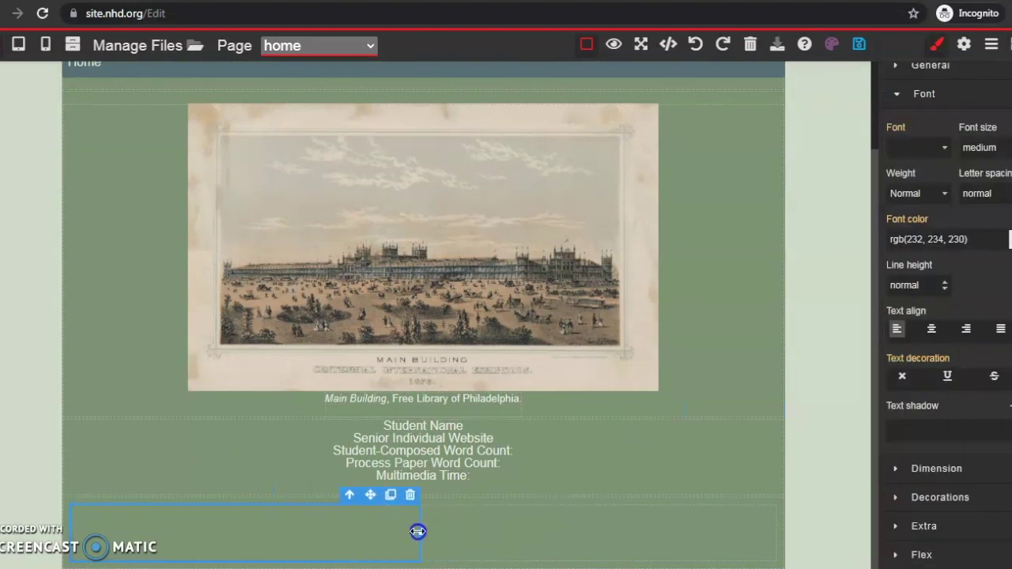
left_click(520, 535)
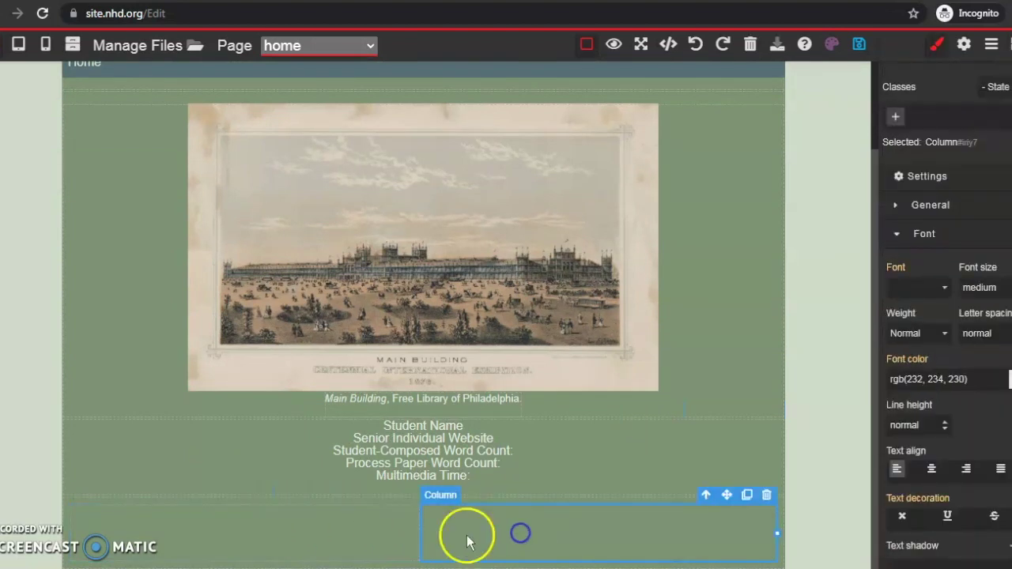
left_click(372, 541)
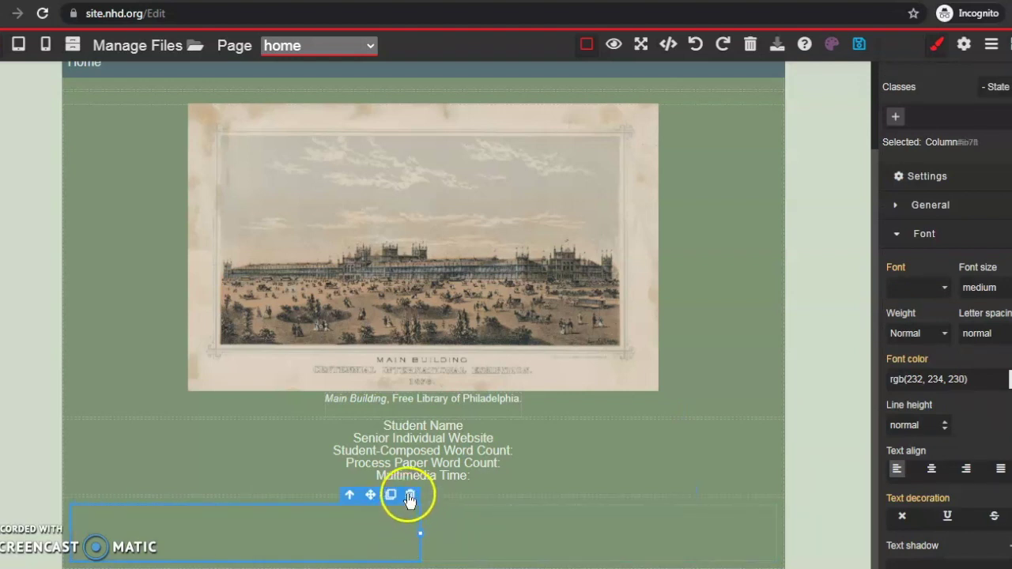
Step: Delete the left column of the Flexbox and add a Link Block to the remaining column
left_click(411, 496)
left_click(410, 536)
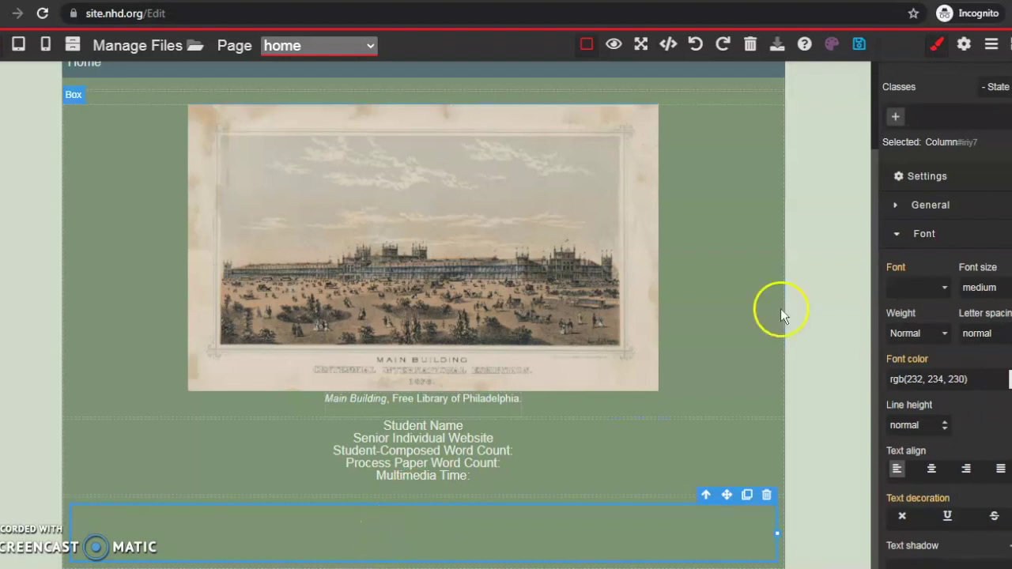
left_click(1009, 45)
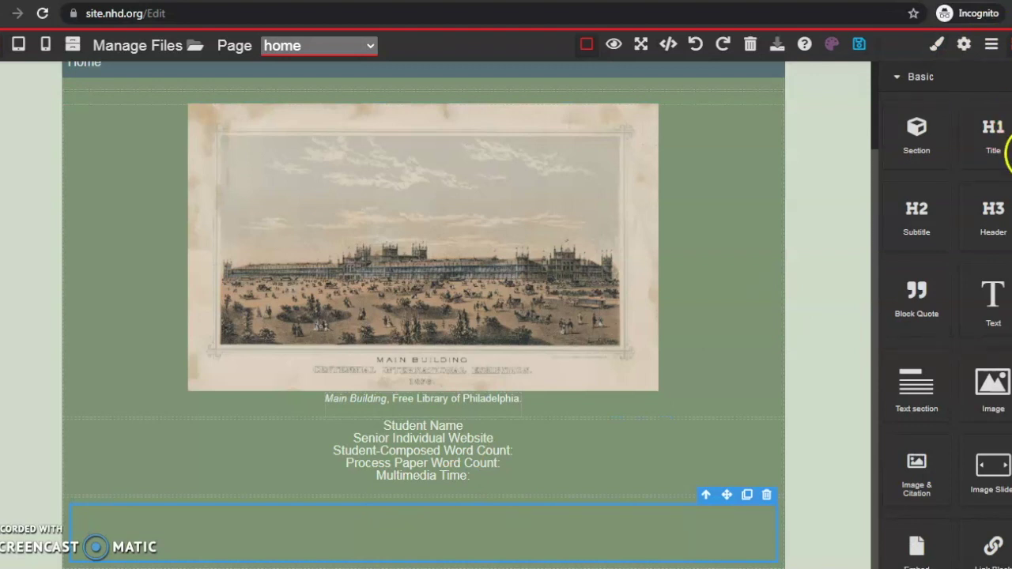
scroll(994, 135, "down", 4)
left_click_drag(1006, 255, 469, 518)
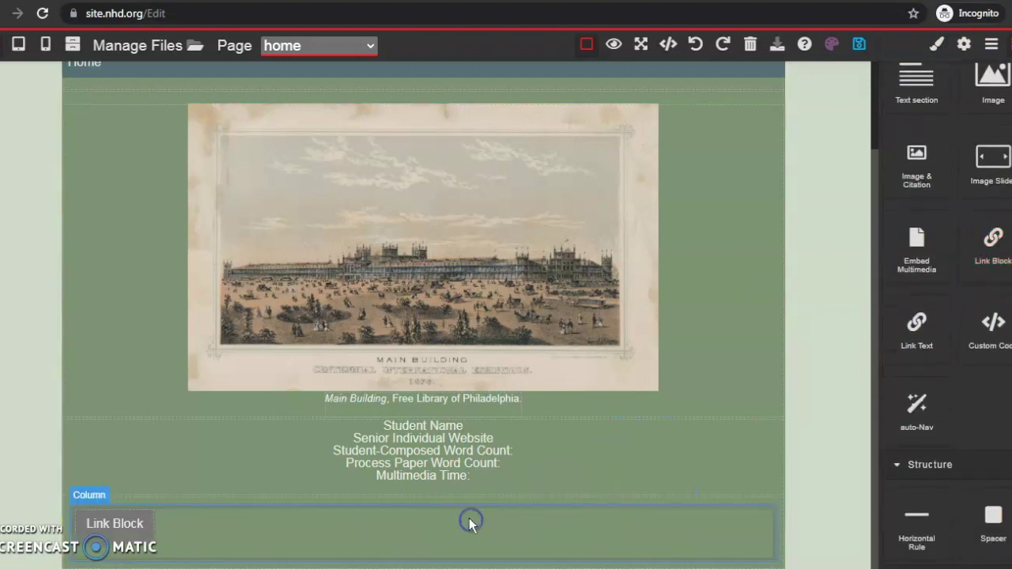
Step: Replace the Link Block's label with "Enter Here"
left_click(100, 529)
left_click_drag(87, 523, 169, 542)
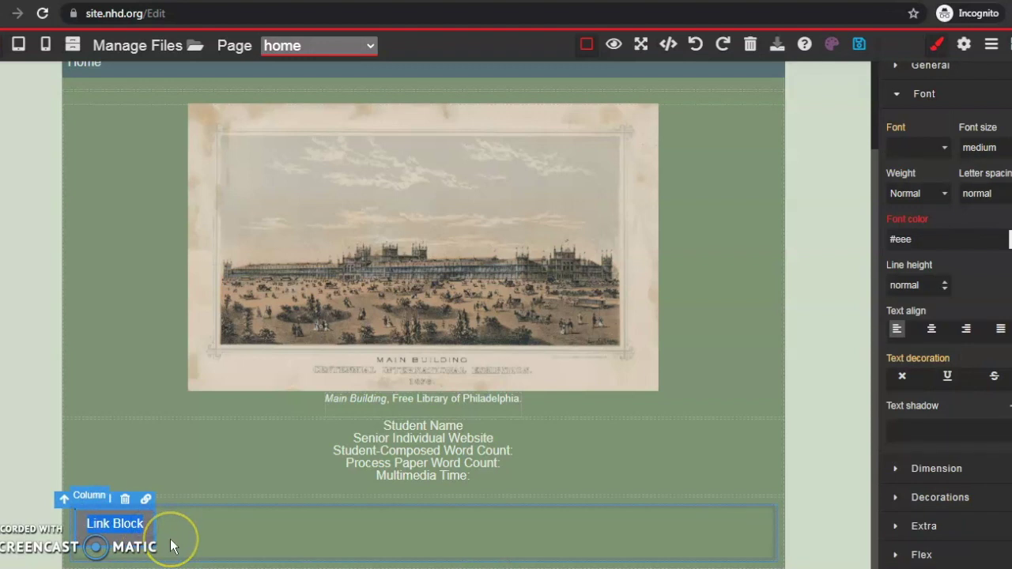
type("Enter Here")
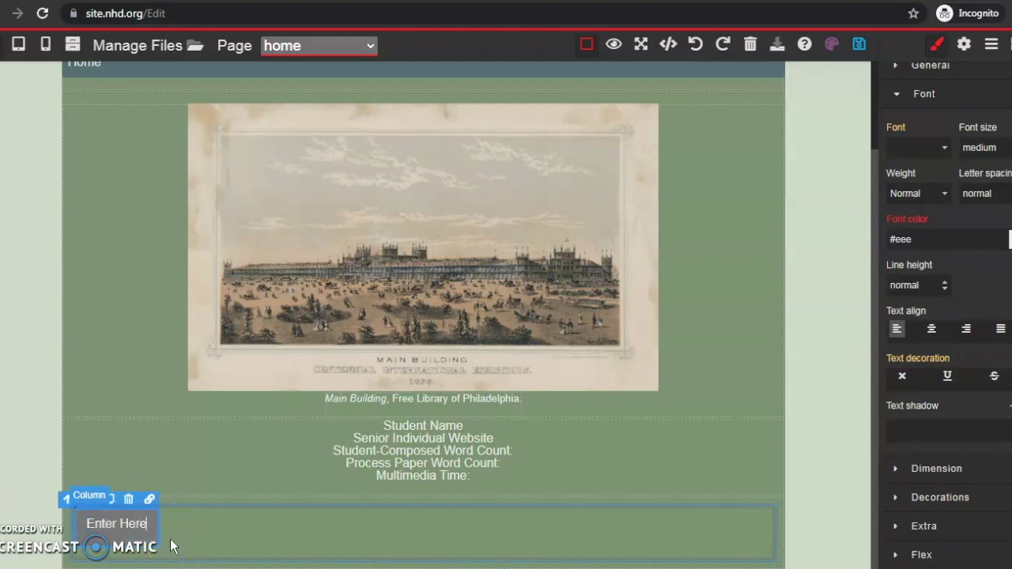
left_click(172, 546)
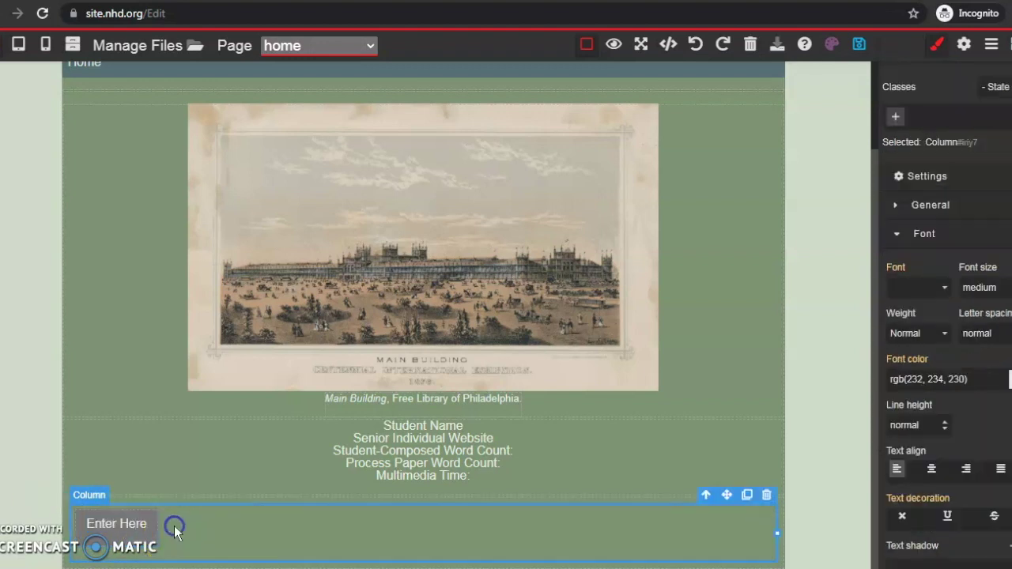
Step: Set the font color of the Enter Here link block to #eeeeee, after trying #e8eae6
left_click(121, 522)
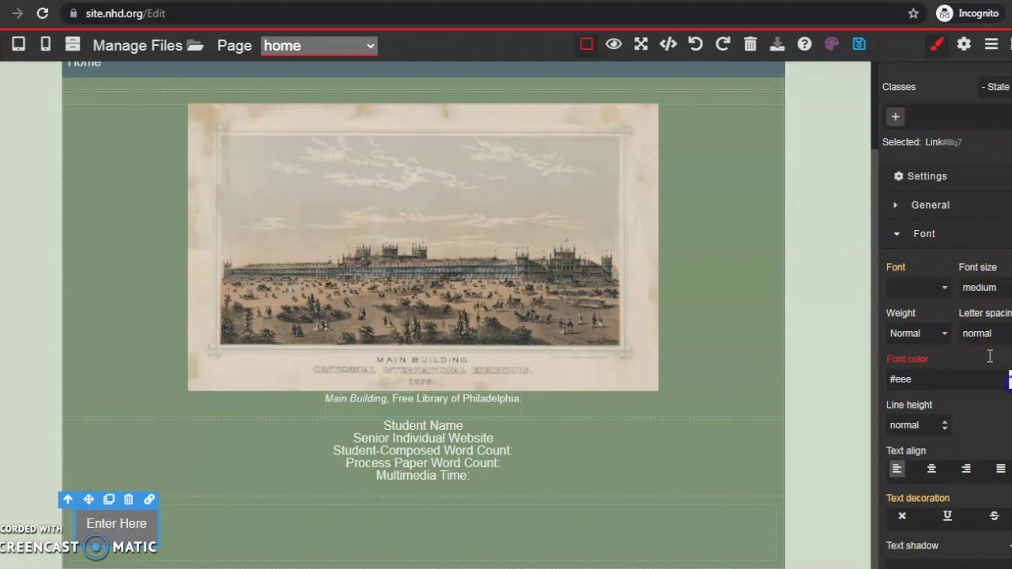
left_click(1010, 381)
left_click(986, 336)
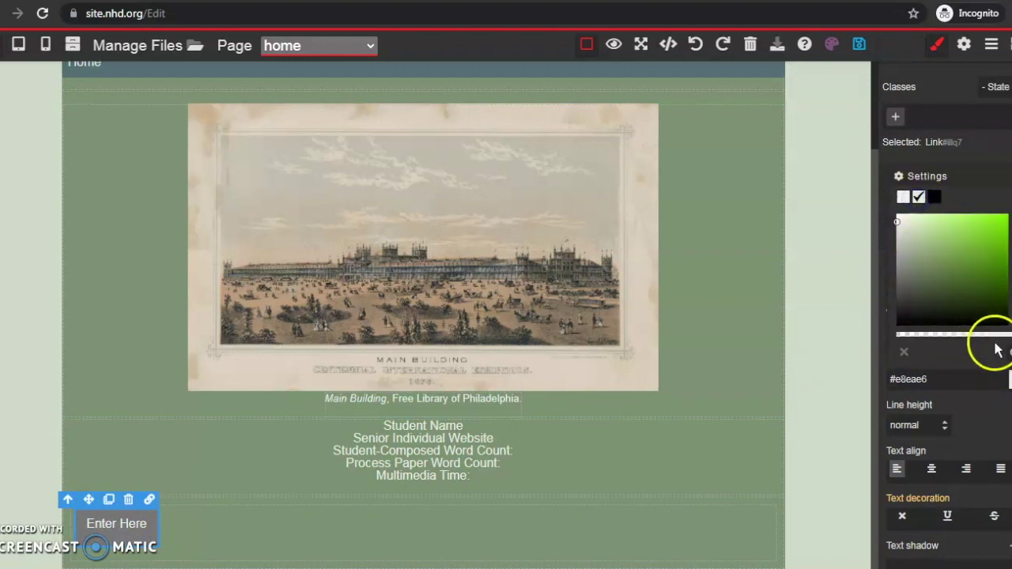
left_click(904, 199)
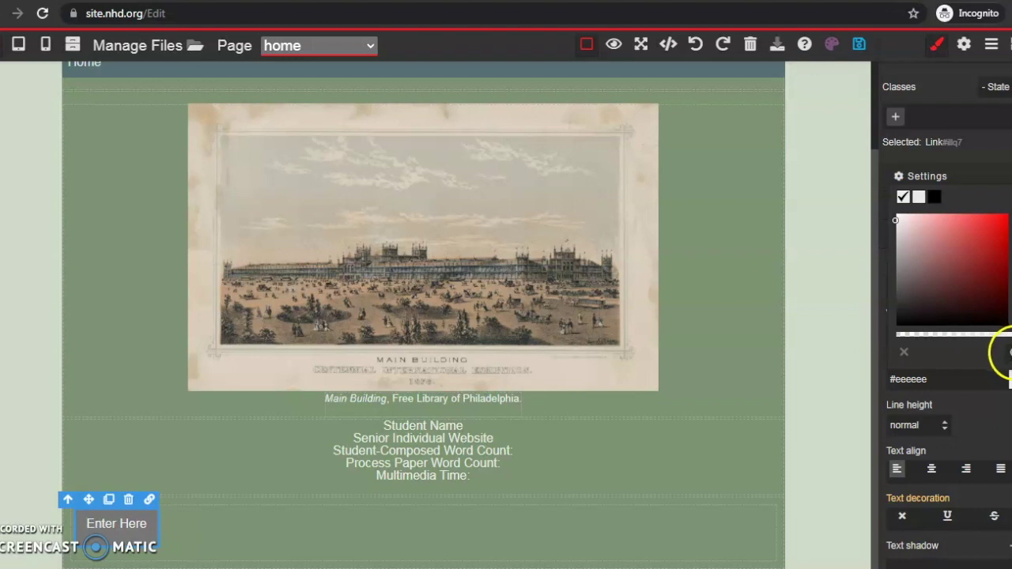
left_click(1002, 365)
Step: Center-align the column containing the Enter Here link block and save the page
left_click(312, 529)
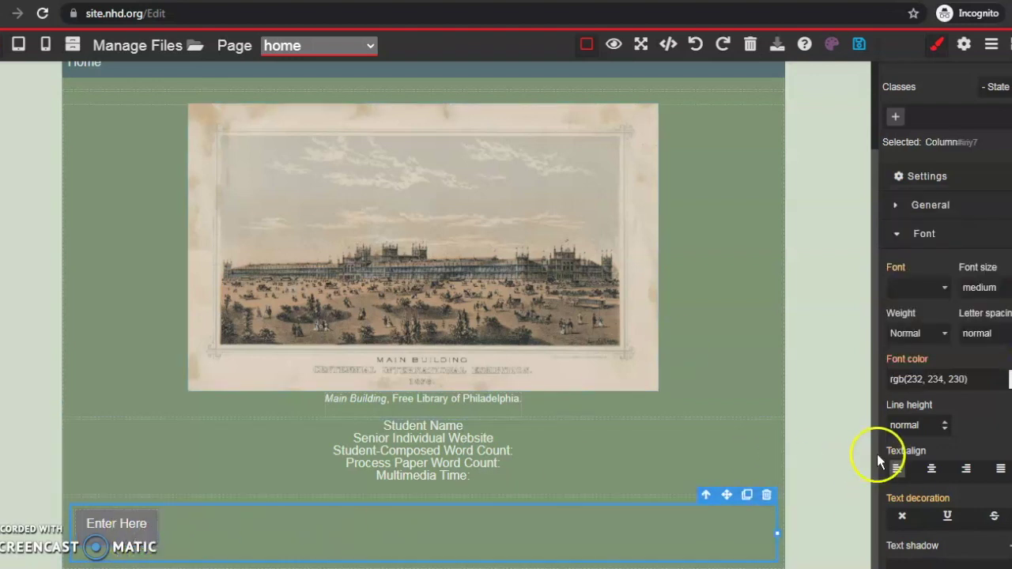
left_click(932, 472)
left_click(861, 59)
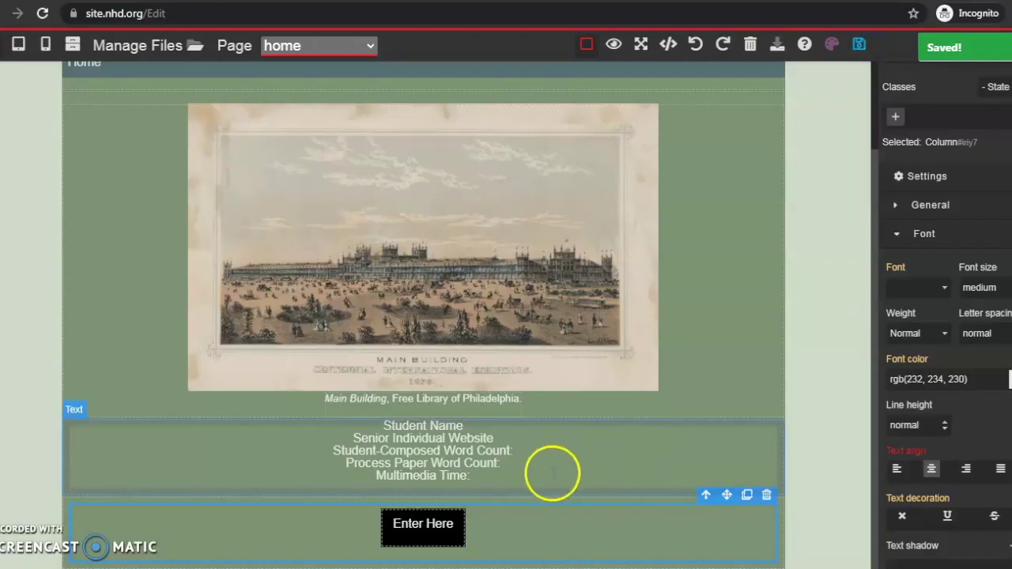
Step: Set home as the internal link of the Enter Here link block and save the page
left_click(423, 540)
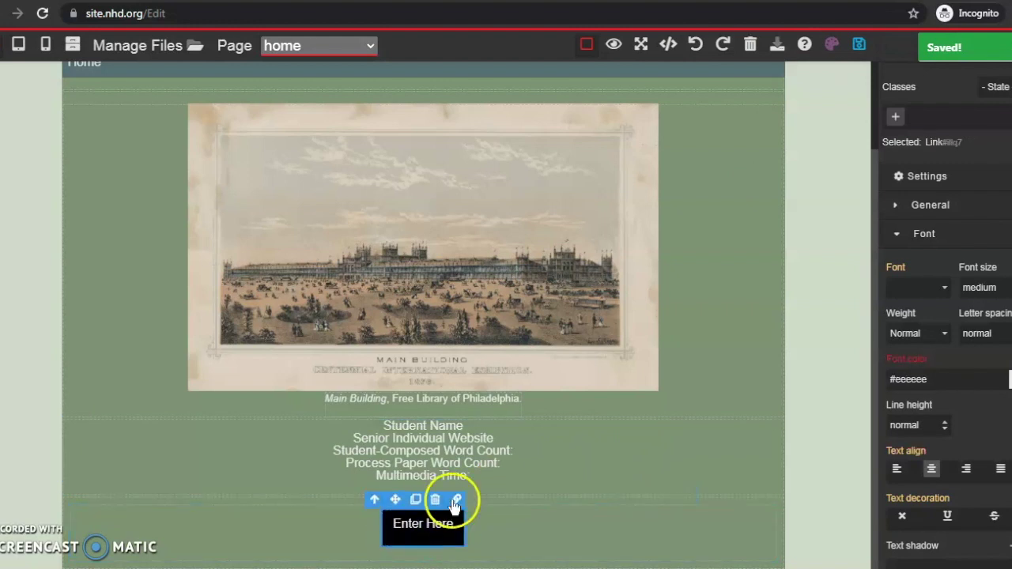
left_click(457, 501)
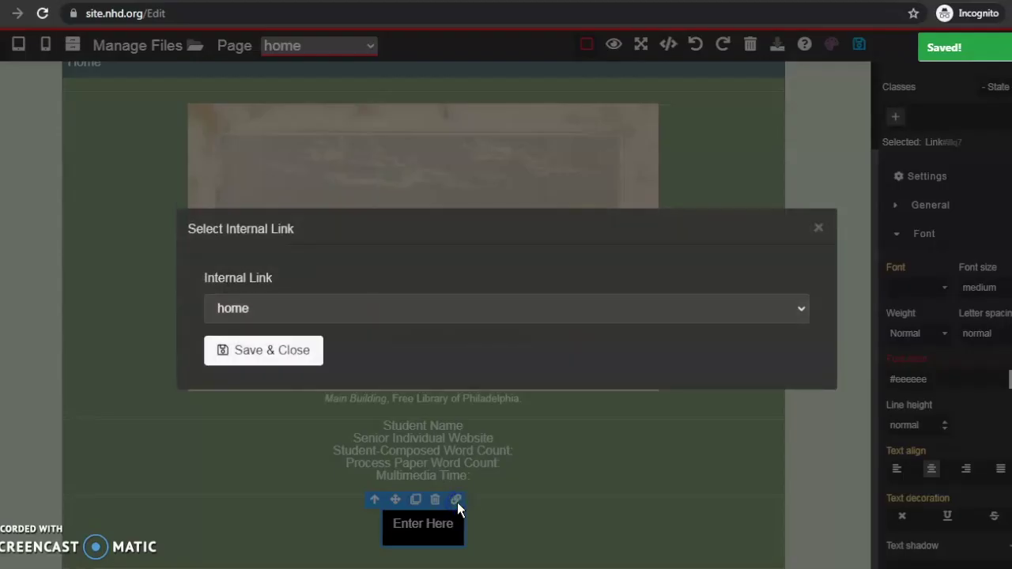
left_click(413, 309)
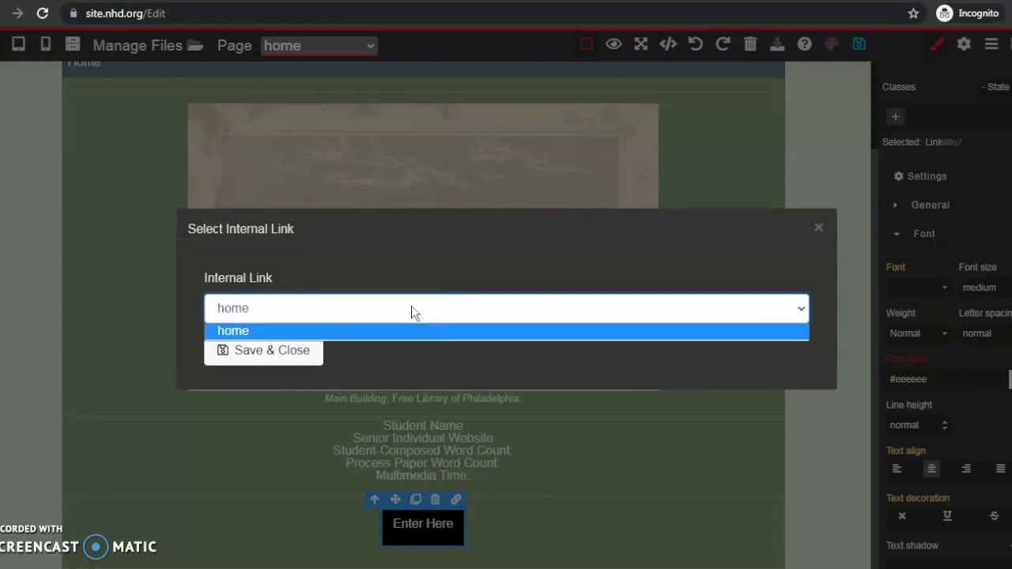
left_click(412, 309)
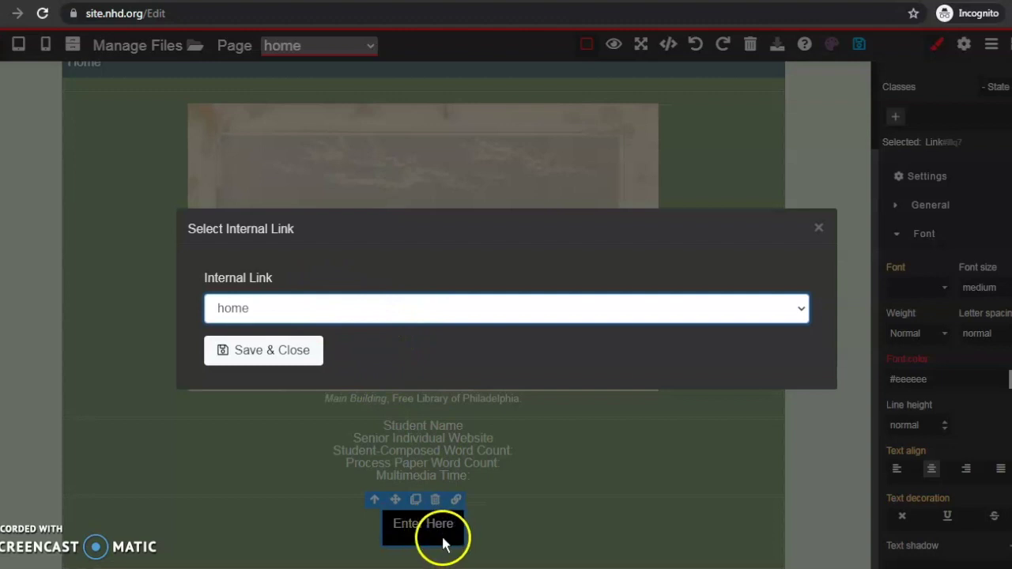
left_click(300, 348)
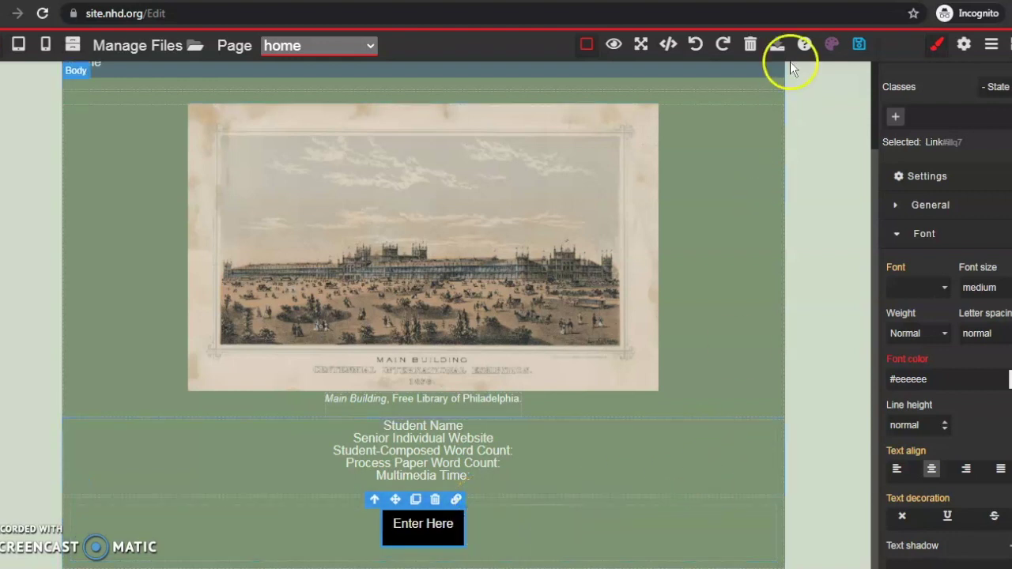
left_click(860, 45)
left_click_drag(870, 153, 868, 83)
left_click(817, 172)
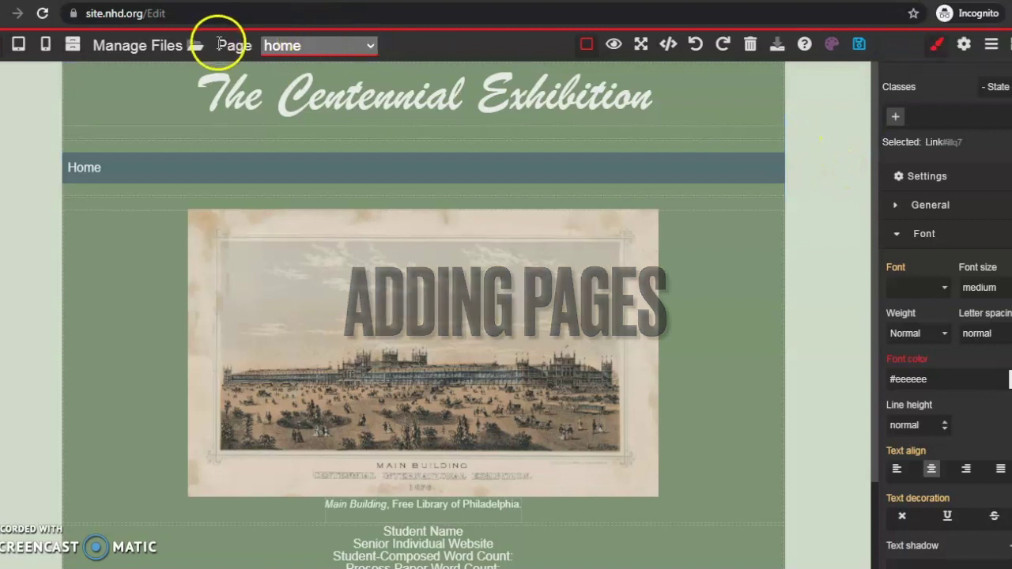
Step: Create a page named Historical_Context with the title Historical Context and template None, duplicating the home page
left_click(306, 45)
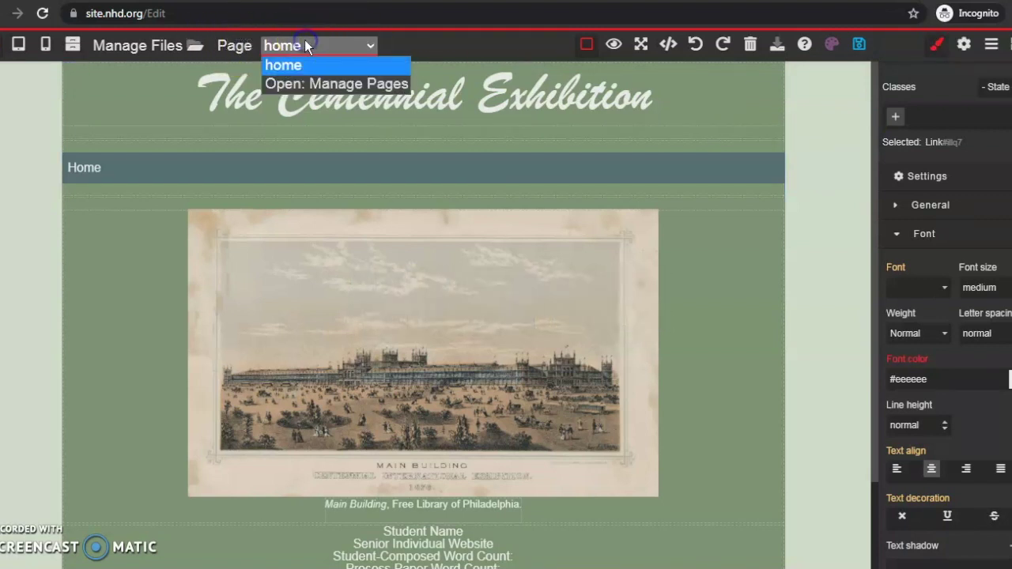
left_click(315, 84)
left_click(715, 278)
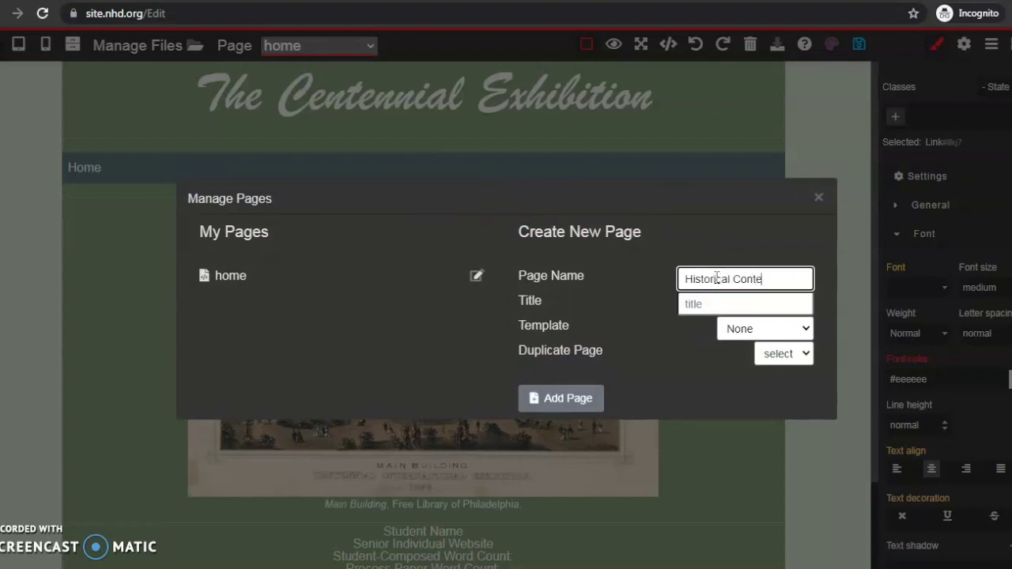
key("Tab")
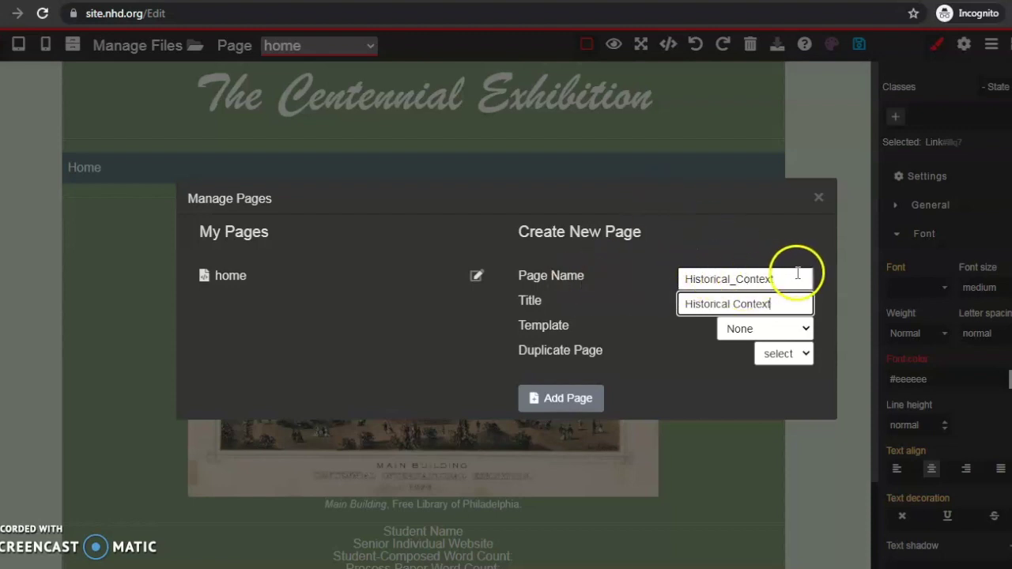
left_click_drag(795, 273, 677, 278)
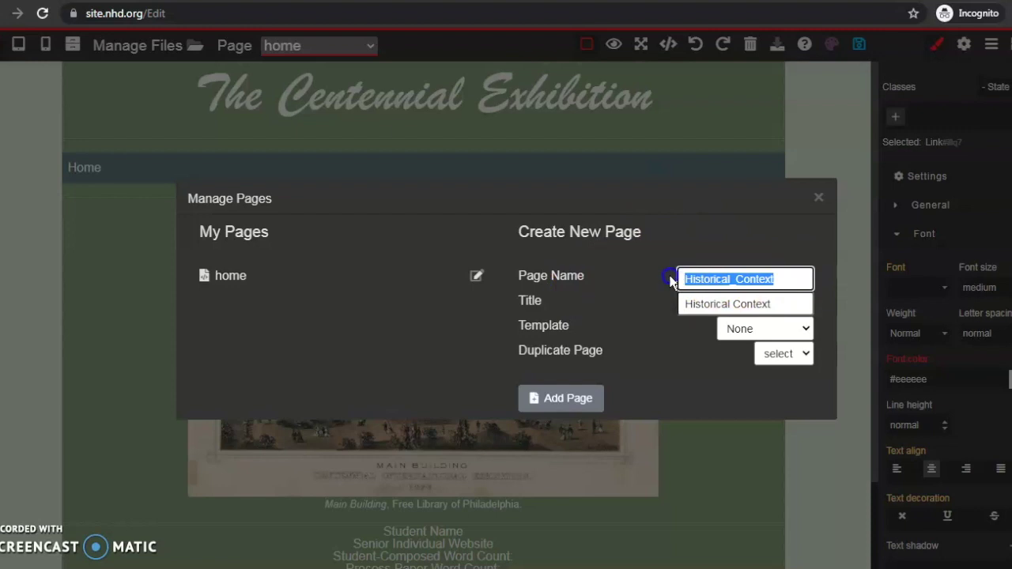
left_click_drag(803, 308, 665, 317)
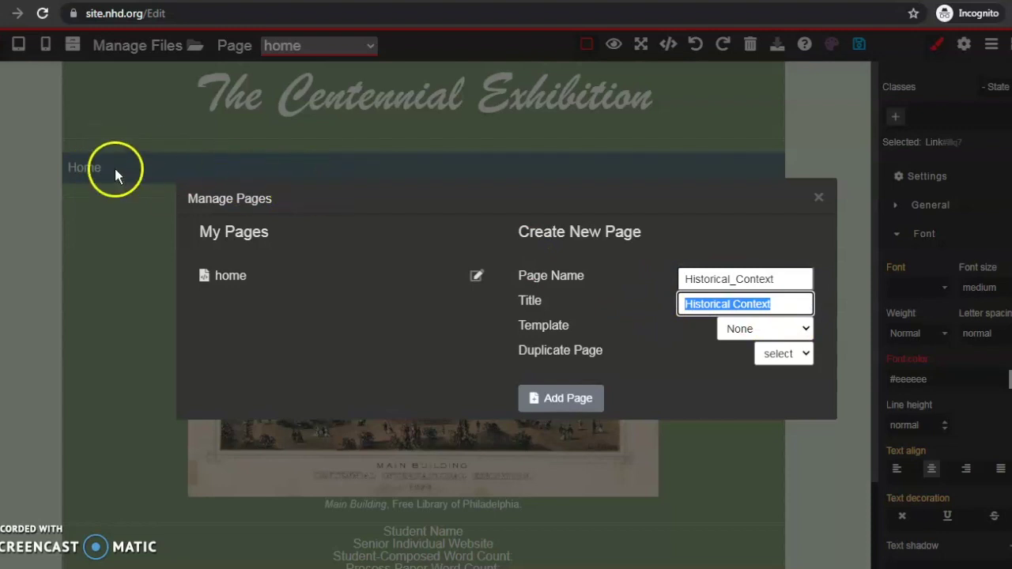
left_click(777, 328)
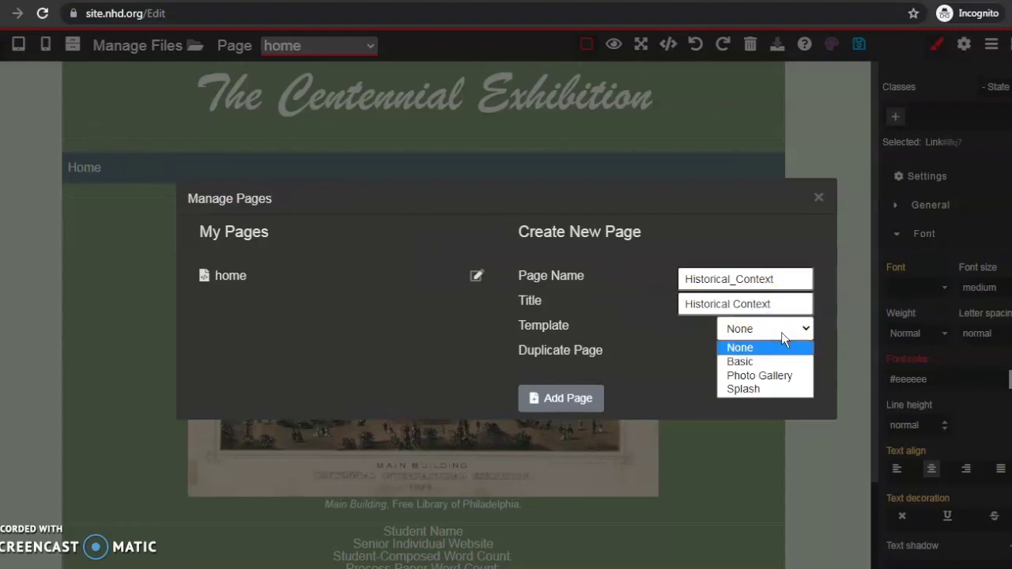
left_click(782, 332)
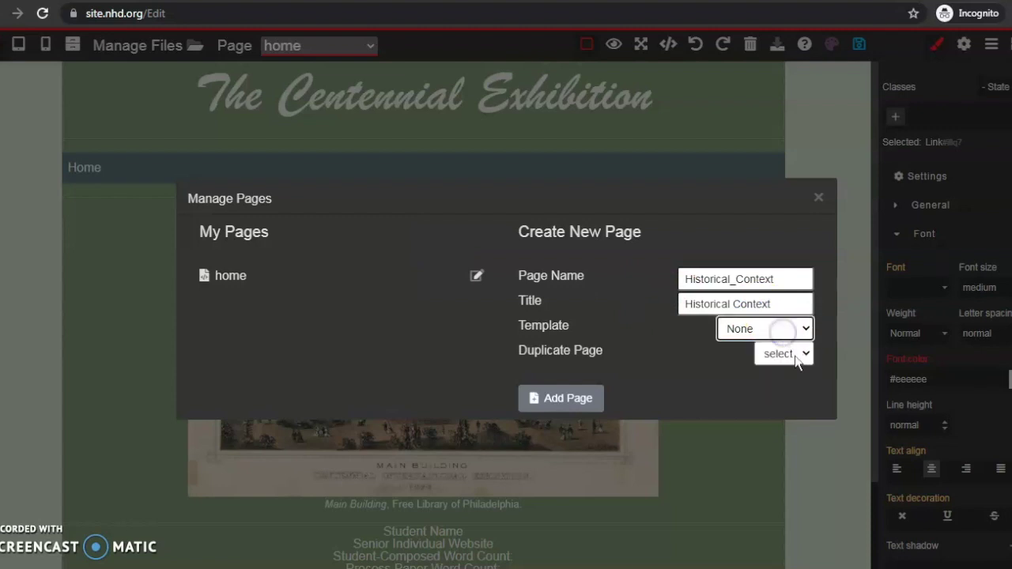
left_click(794, 354)
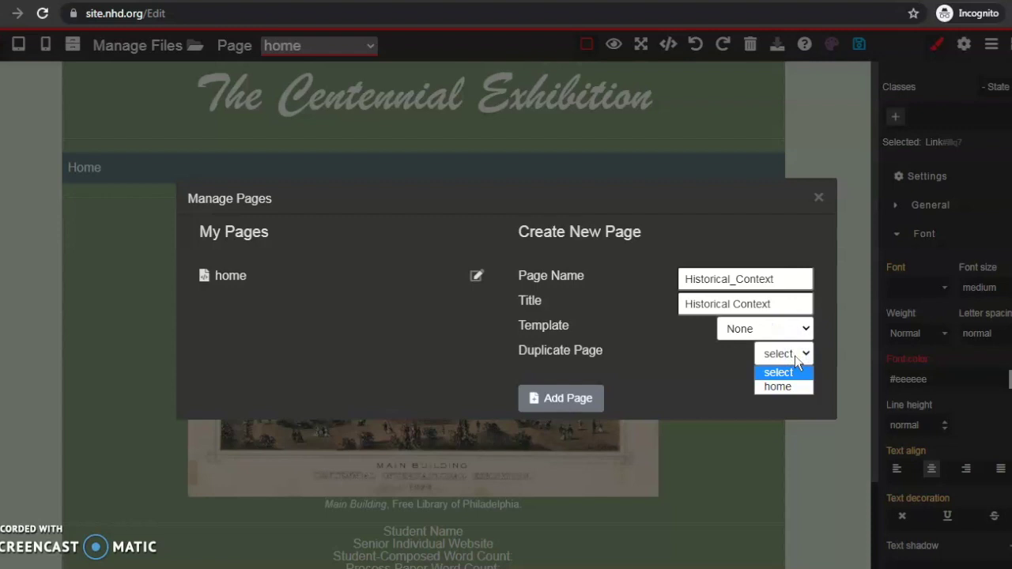
left_click(796, 388)
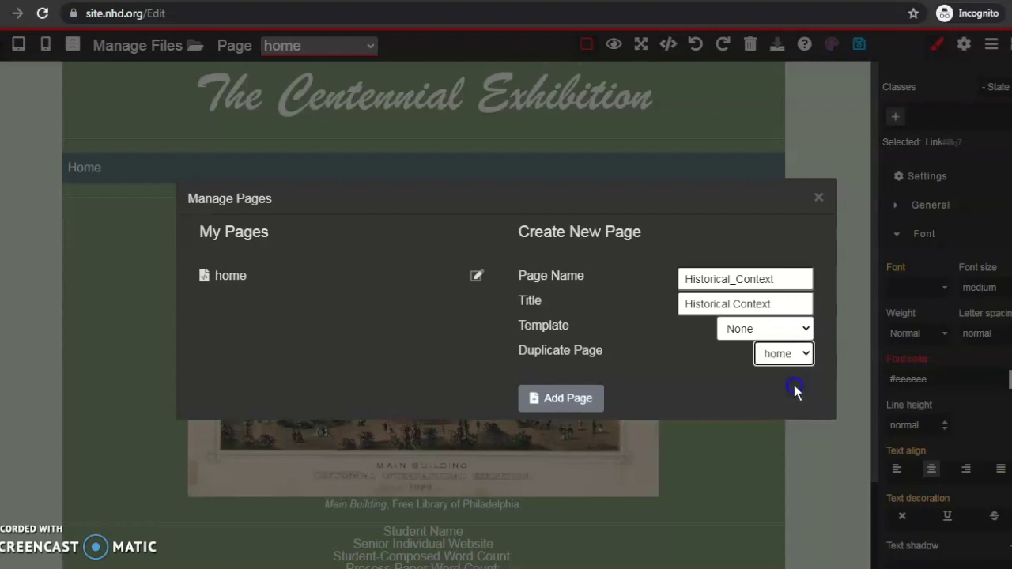
left_click(567, 397)
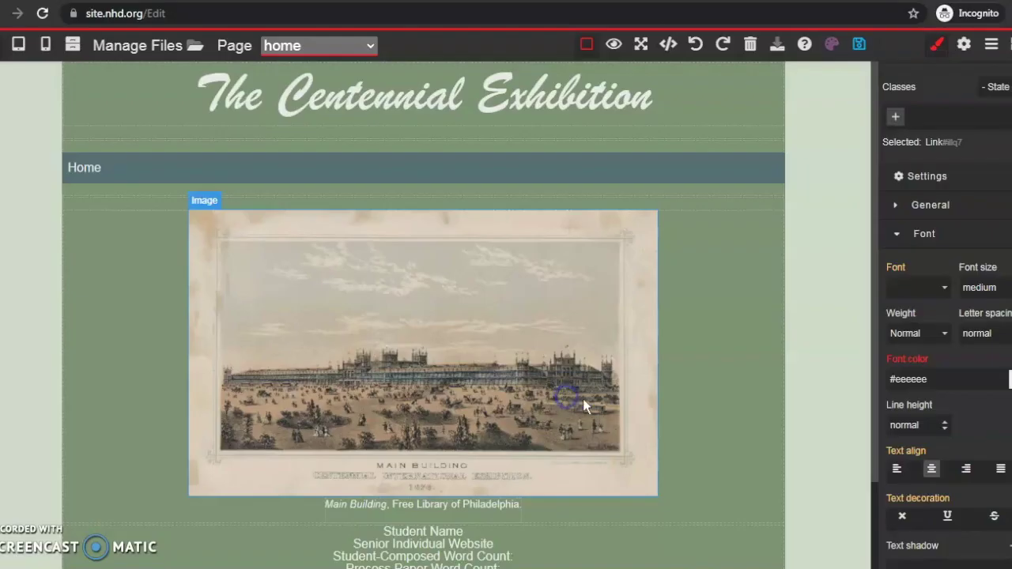
Step: Save the home page, reload the editor and close the Getting Started message
left_click(859, 45)
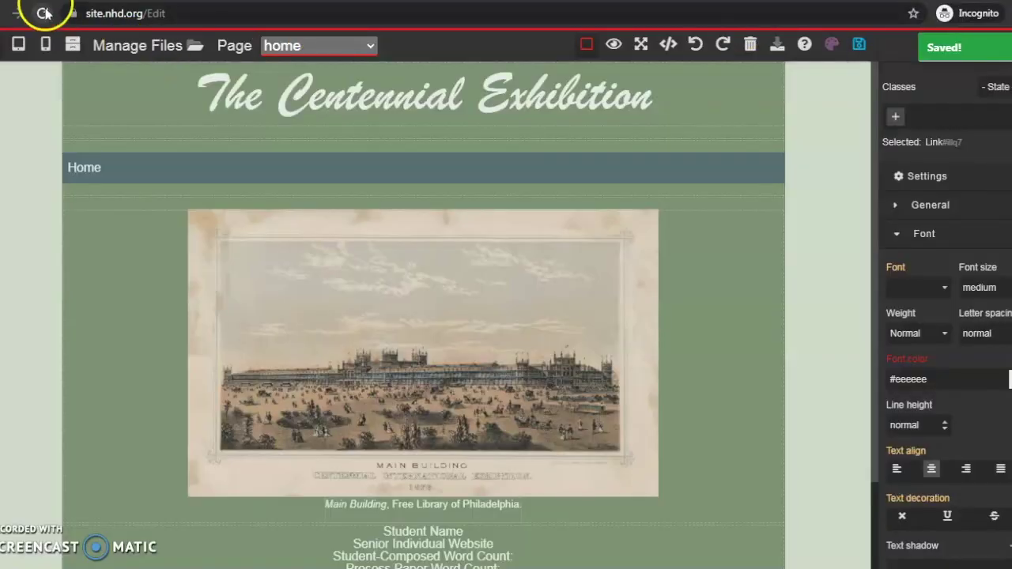
left_click(42, 13)
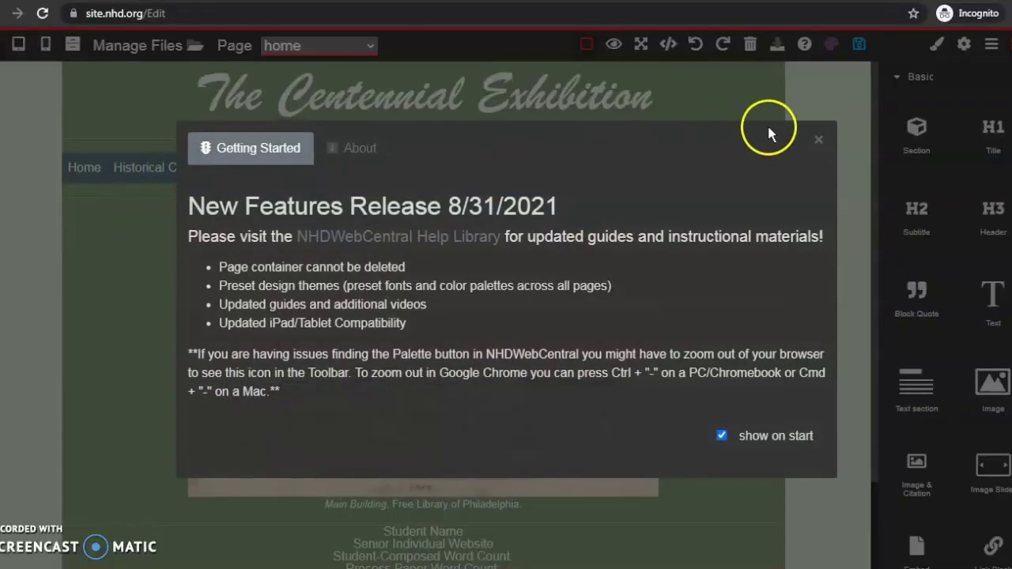
left_click(818, 140)
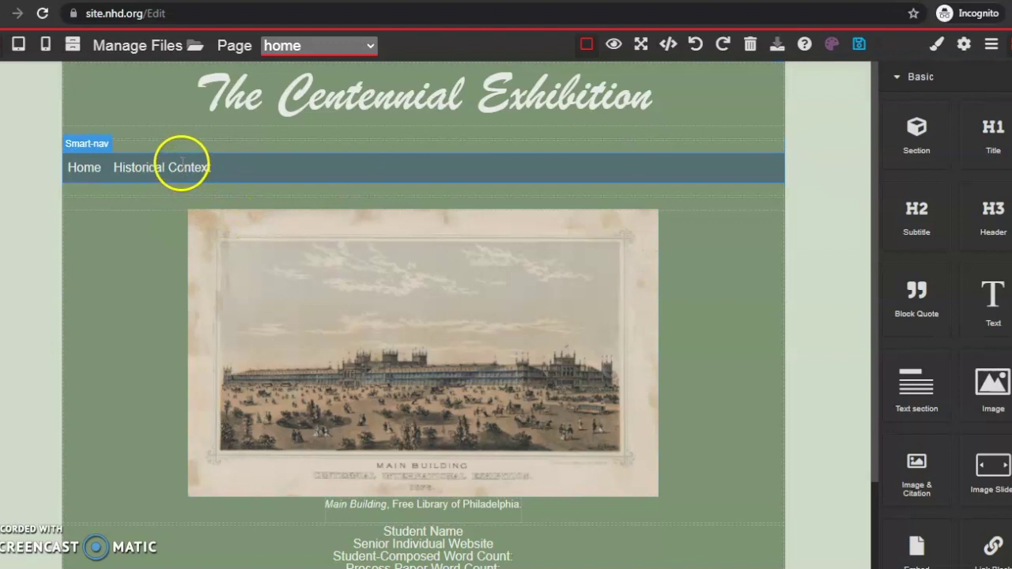
Step: Switch to editing the Historical_Context page
left_click(324, 49)
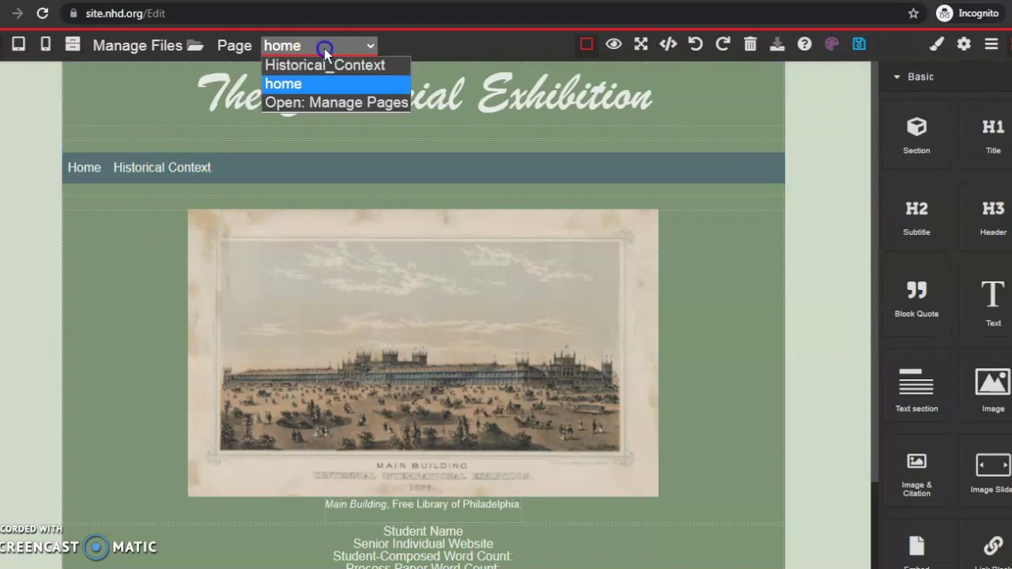
left_click(331, 97)
left_click(582, 117)
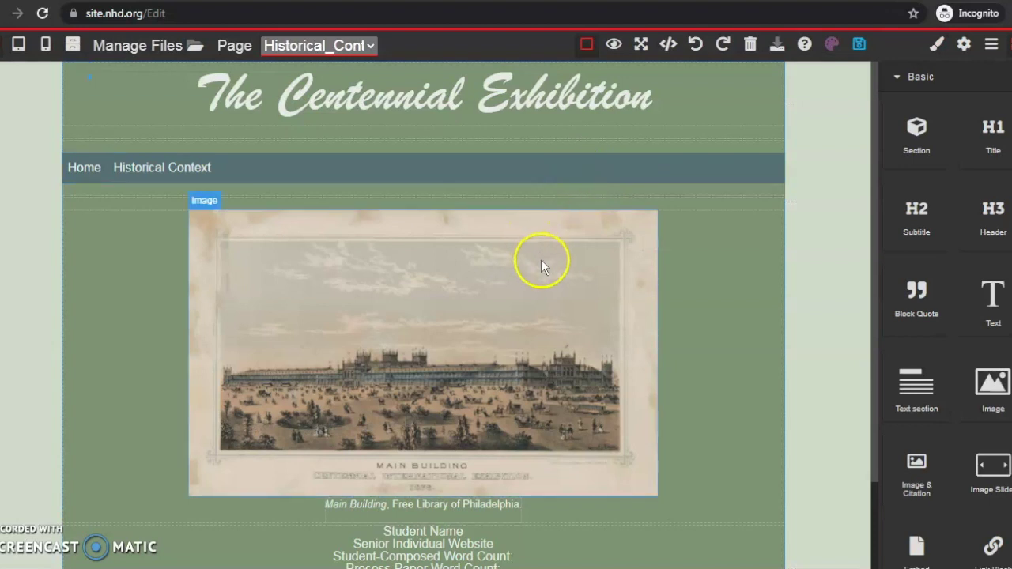
Step: Delete the copied image, citation, student information, link block and leftover rows below the navigation bar
left_click(521, 280)
key("Delete")
left_click(578, 262)
key("Delete")
left_click(531, 287)
key("Delete")
left_click(539, 227)
key("Delete")
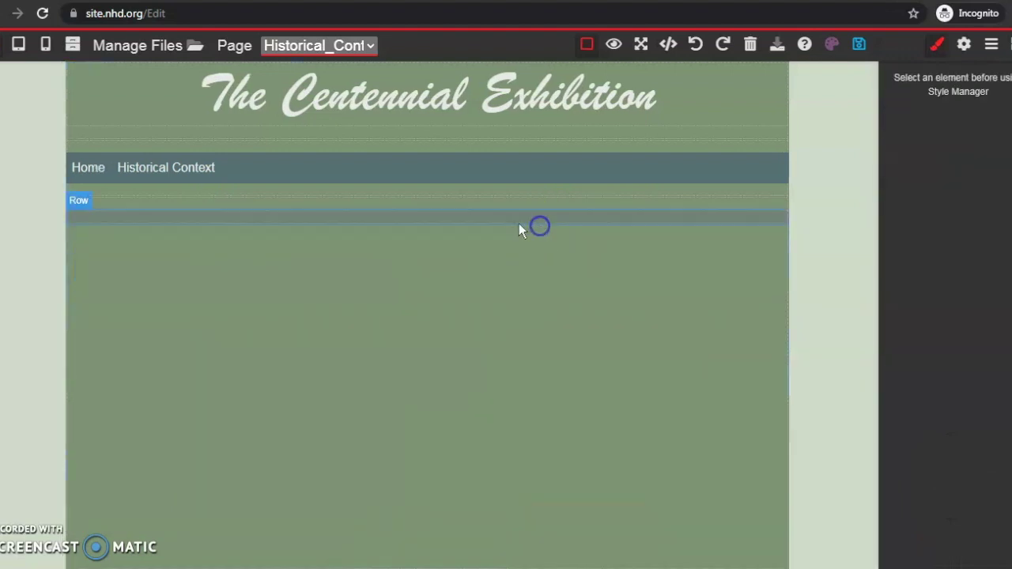
left_click(467, 220)
key("Delete")
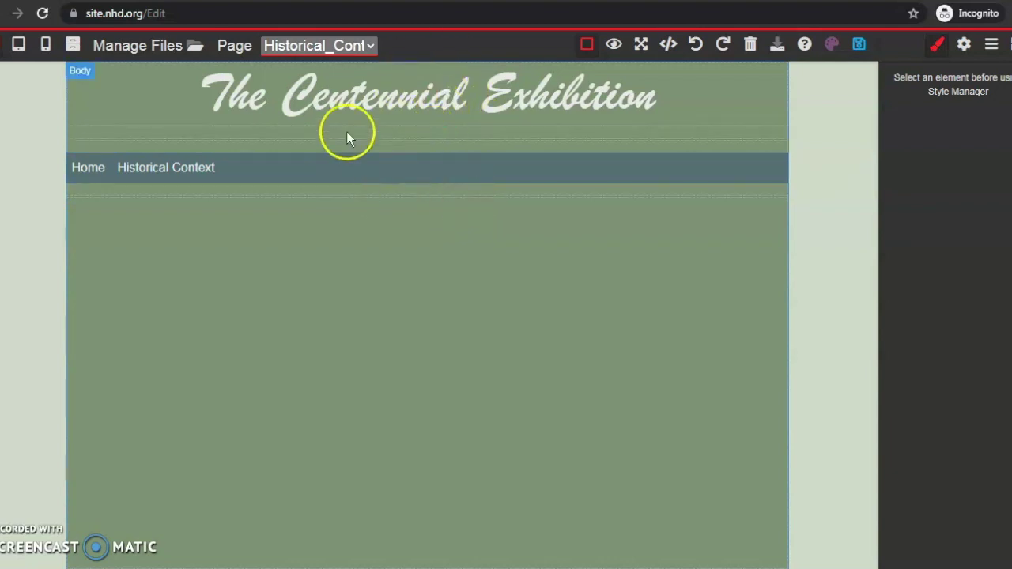
Step: Insert a two-column flexbox row below the navigation bar and slightly narrow its left column
left_click(991, 45)
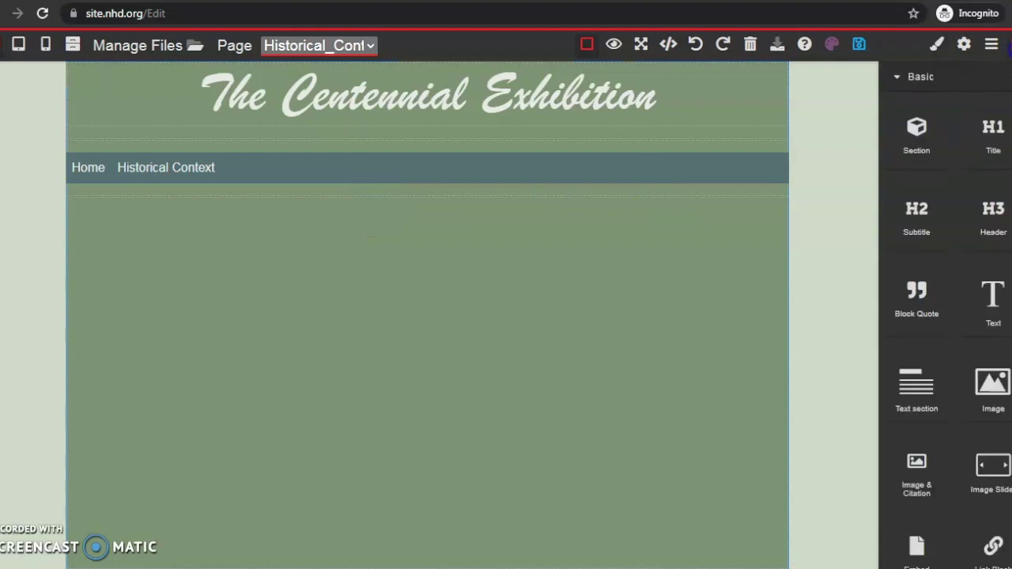
scroll(994, 158, "down", 5)
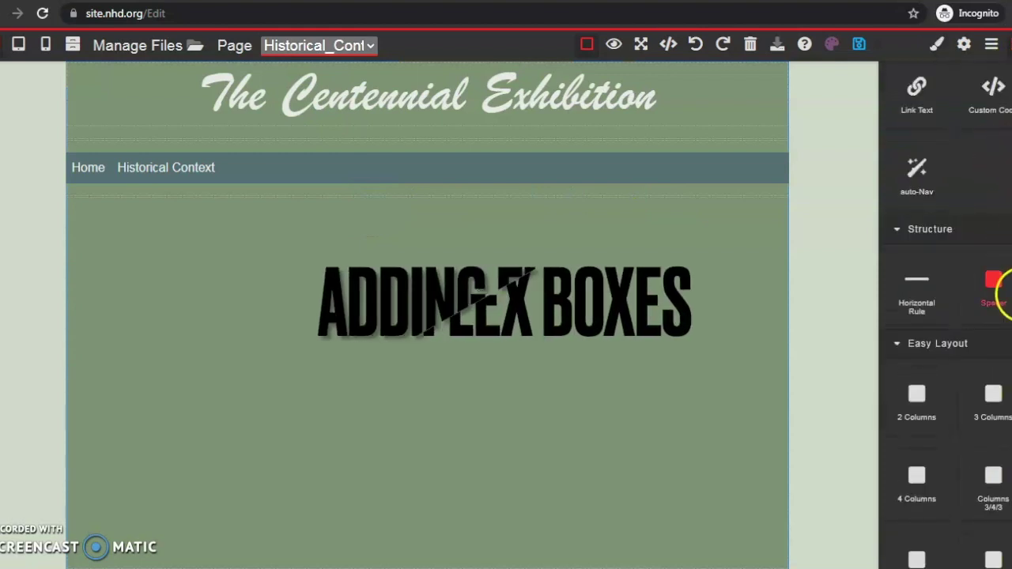
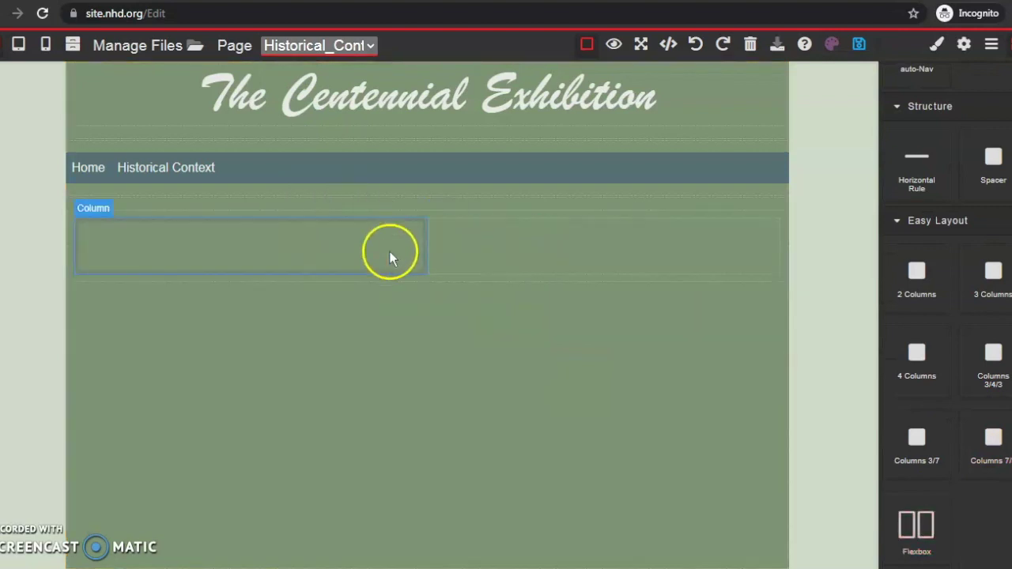
left_click(352, 249)
mouse_move(425, 247)
left_mouse_down()
mouse_move(520, 251)
mouse_move(590, 237)
mouse_move(291, 250)
mouse_move(420, 239)
left_mouse_up()
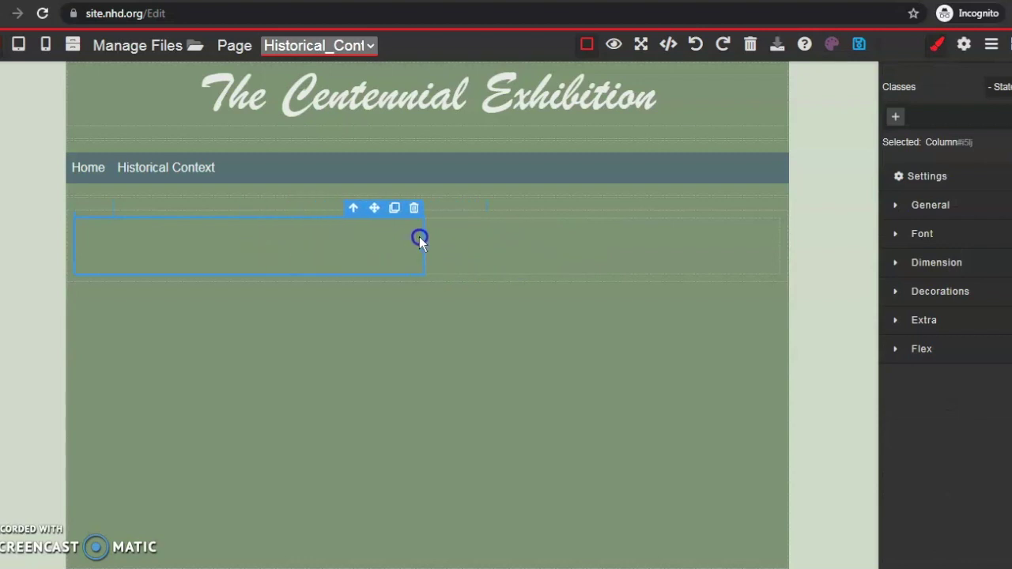
left_click(544, 244)
left_click(305, 245)
Step: Place the image Centennial_map_chromatic_view_.png in the left column and shrink it to fit the column width
left_click(1010, 45)
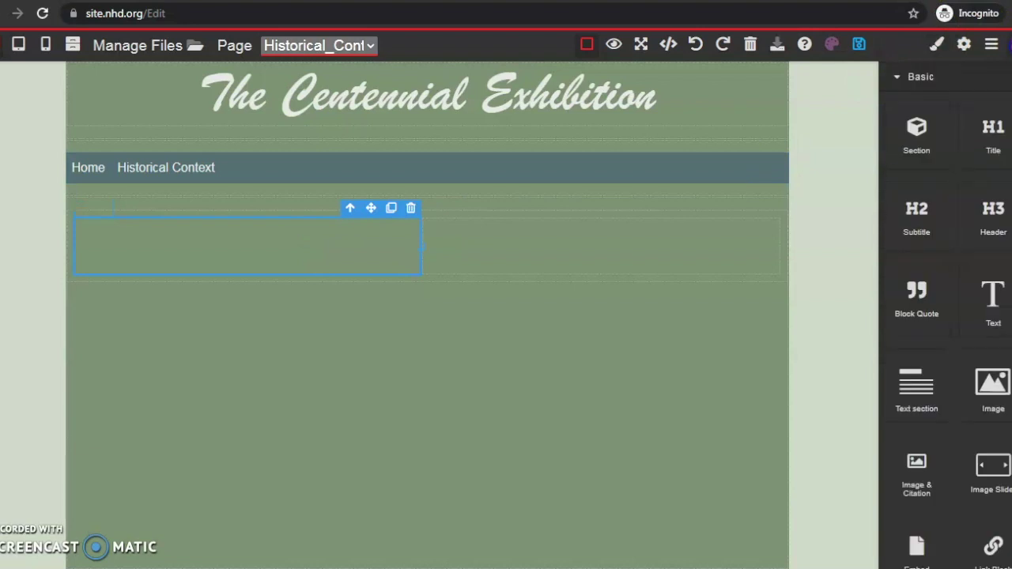
scroll(988, 198, "down", 7)
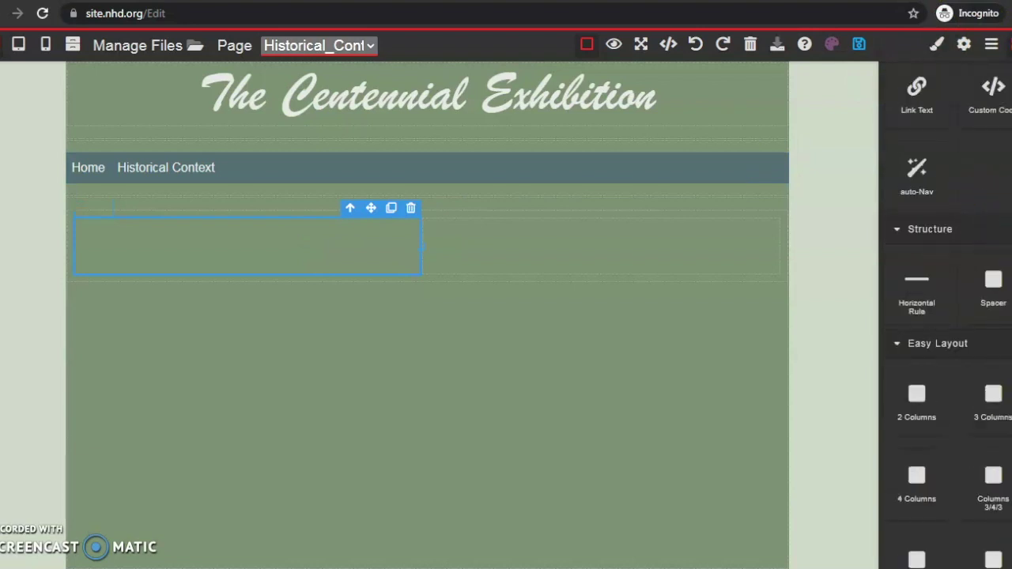
scroll(1009, 297, "up", 5)
left_click_drag(993, 123, 244, 249)
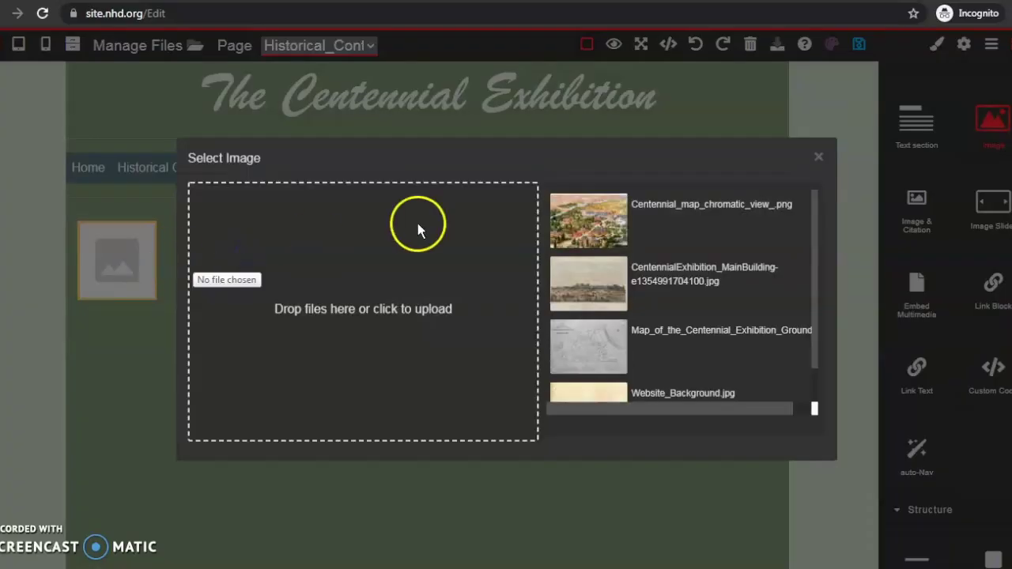
left_click(588, 207)
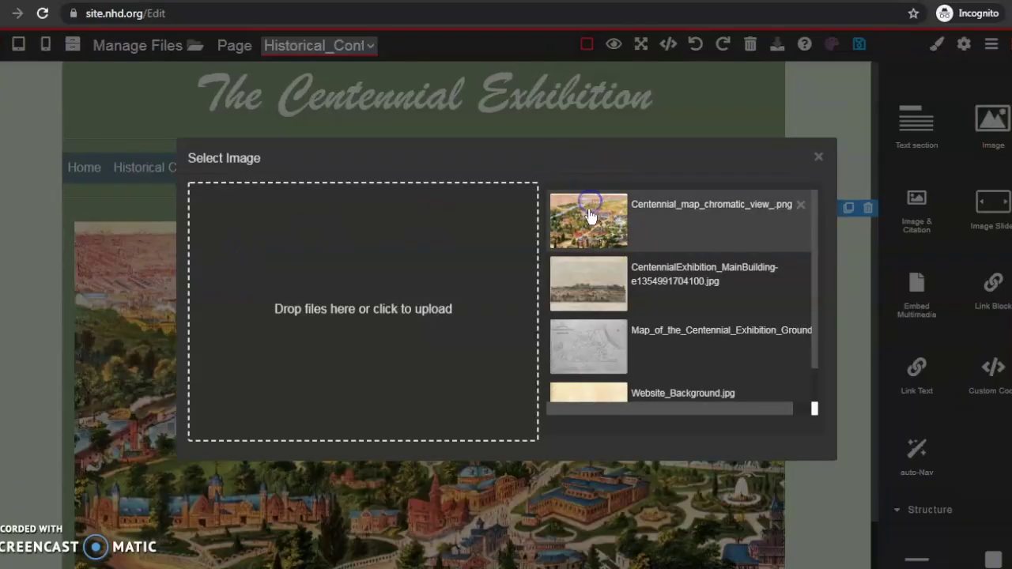
left_click(818, 157)
left_click(507, 332)
left_click_drag(517, 220, 514, 465)
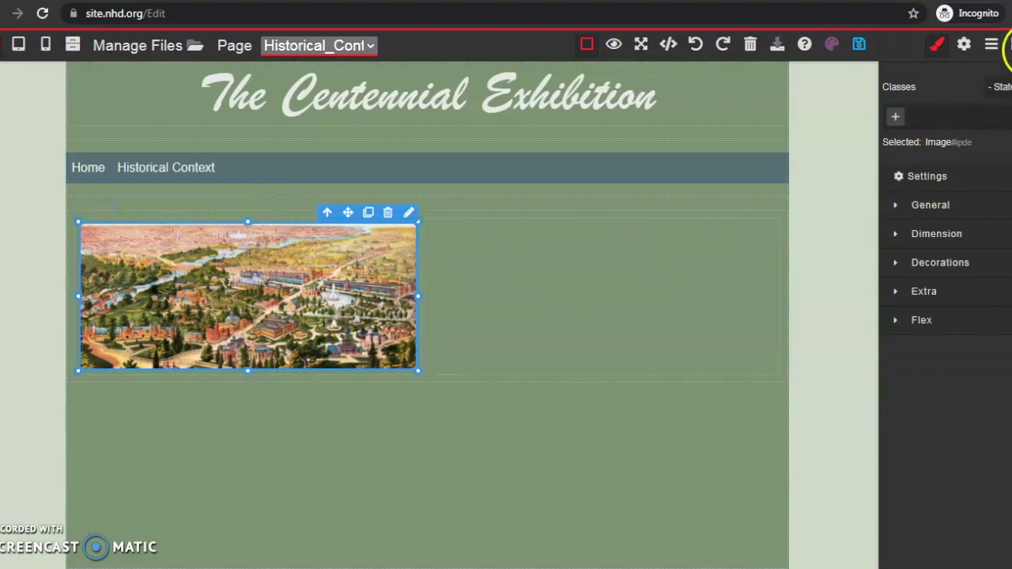
Step: Add a text block in the right column reading "Historical Context" followed by filler letters, and save the page
left_click(991, 45)
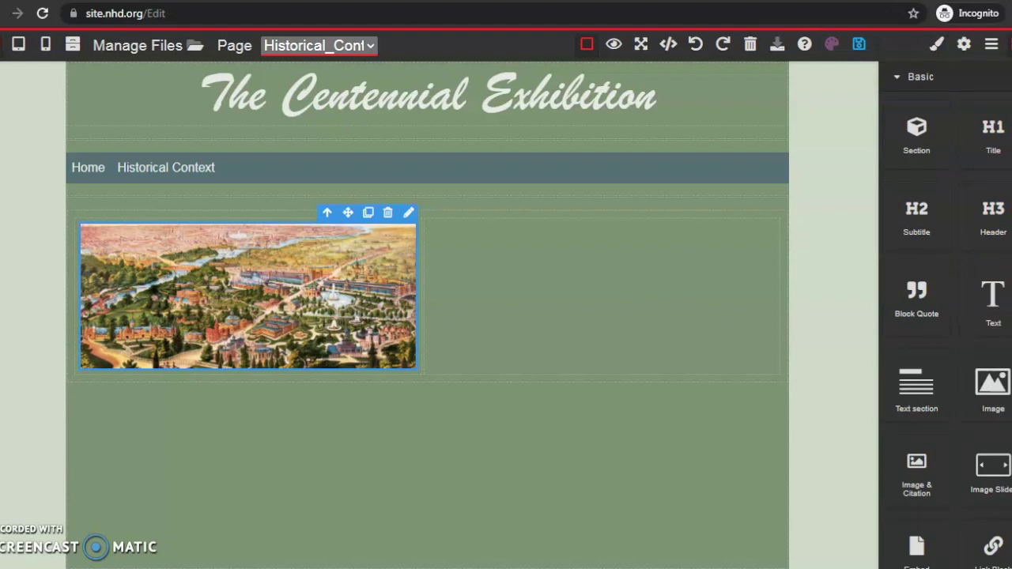
left_click(61, 483)
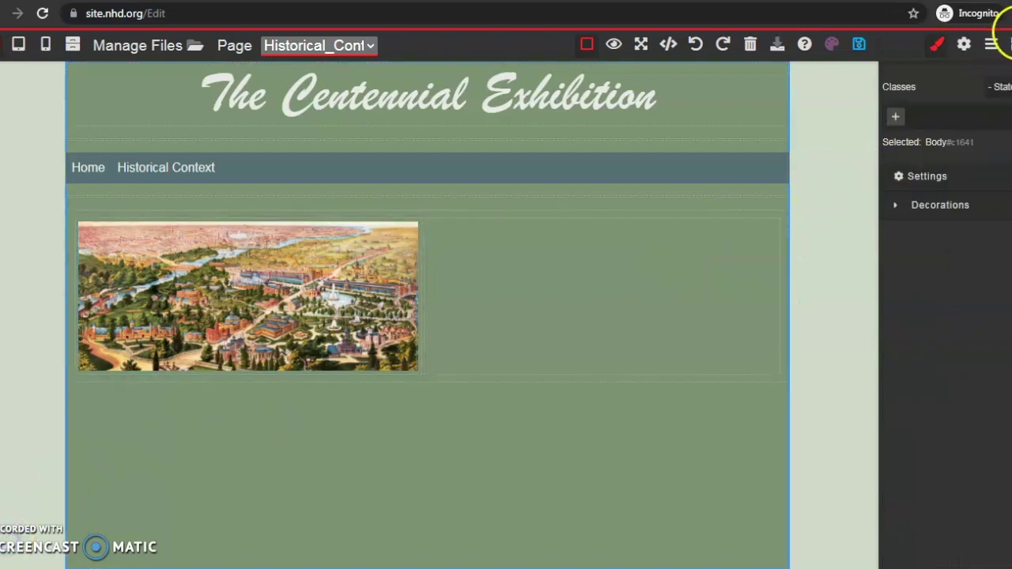
left_click(993, 45)
left_click_drag(993, 299, 615, 259)
double_click(540, 244)
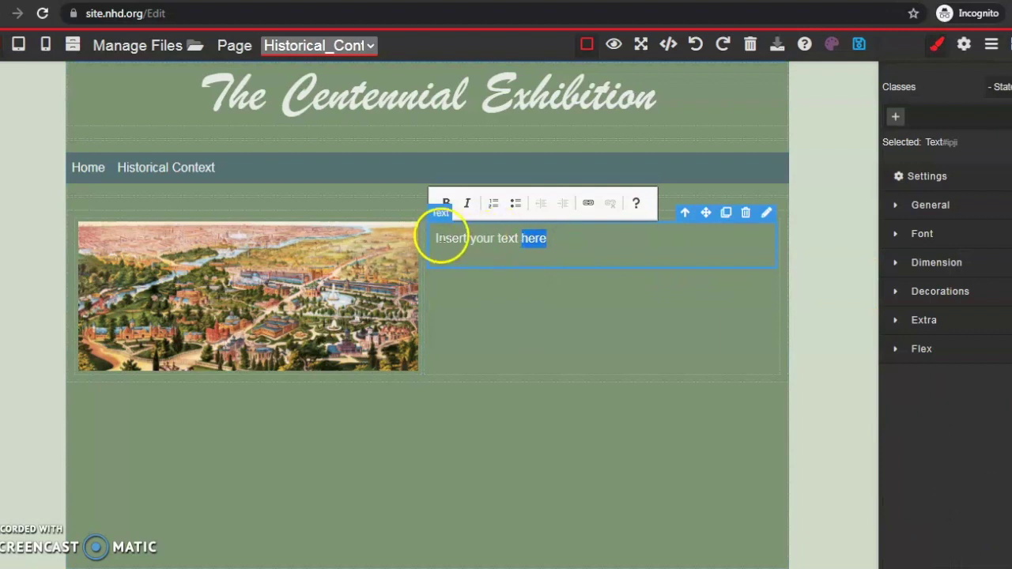
left_click_drag(436, 237, 567, 250)
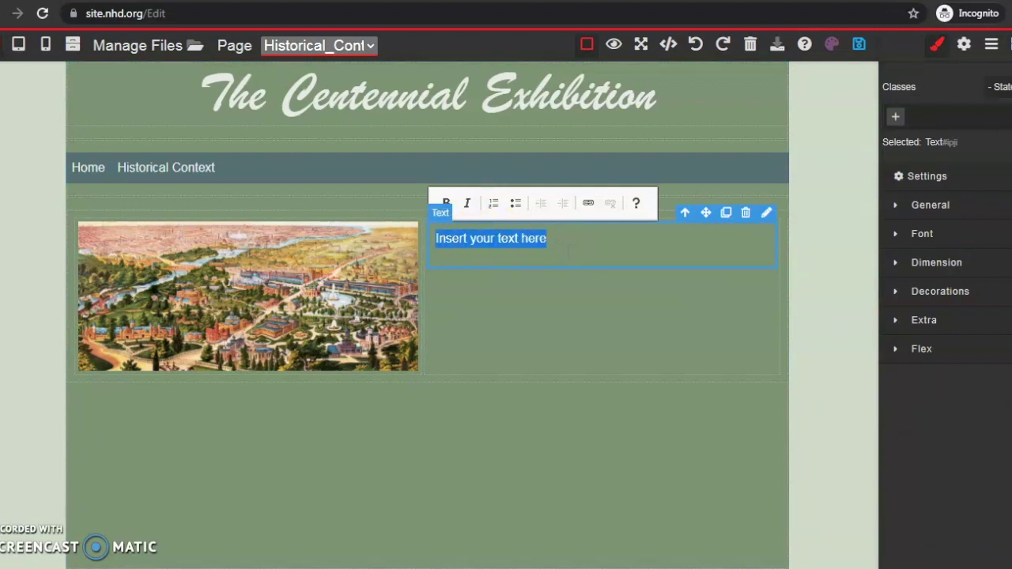
type("His")
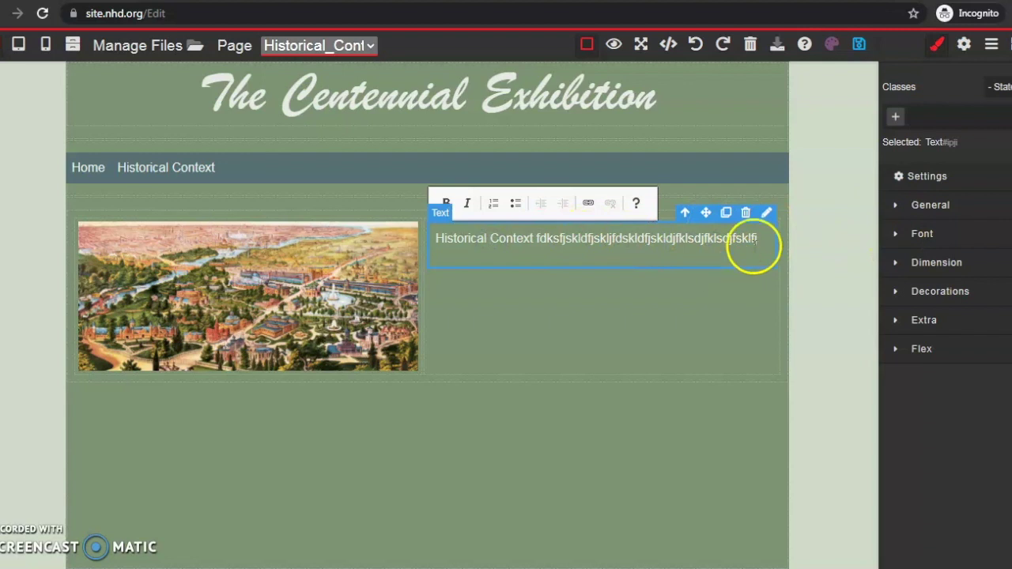
left_click(902, 234)
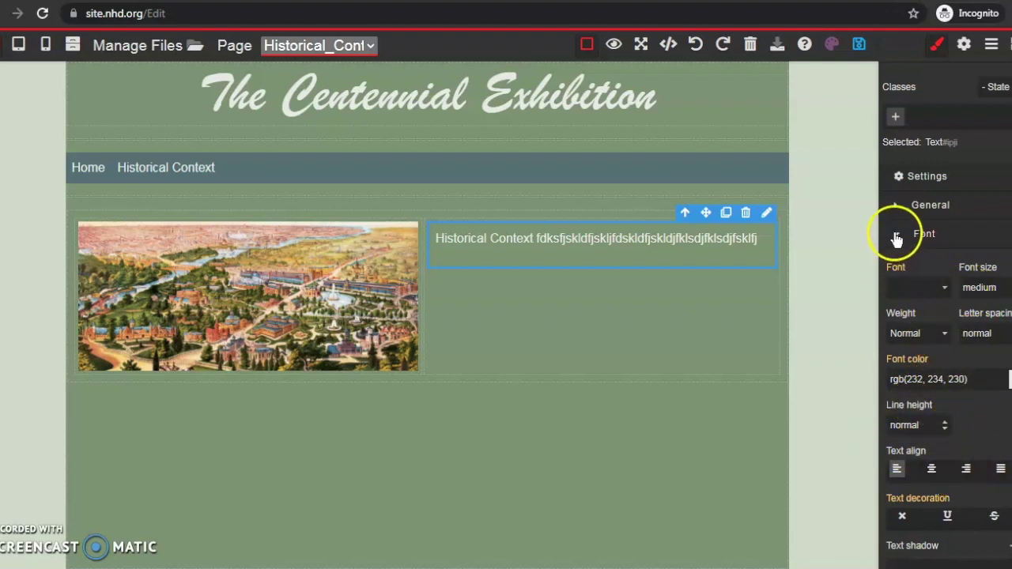
left_click(571, 263)
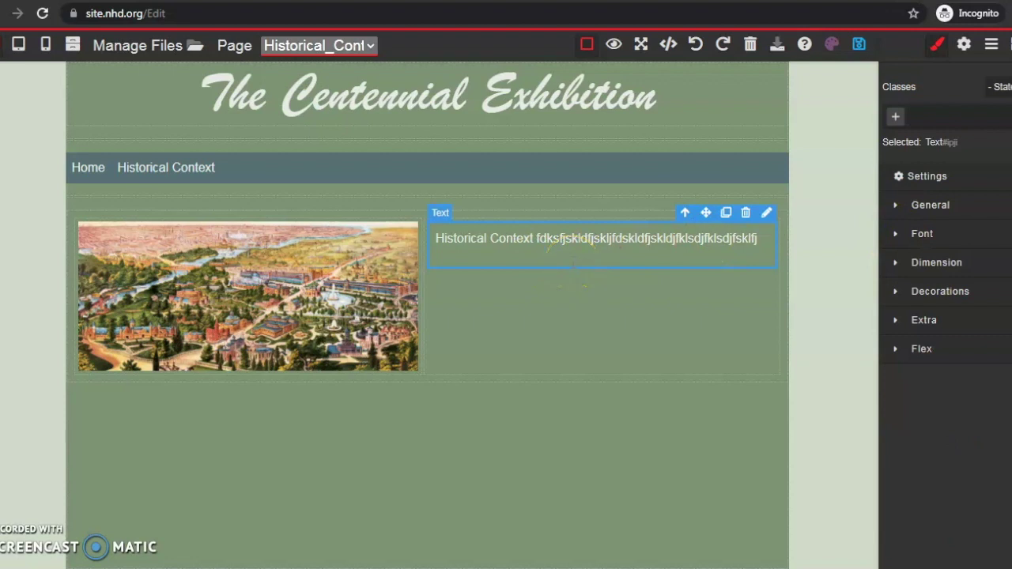
left_click(860, 45)
Step: Add a text block below the map image with the caption "Centennial Exhibition, Free Library of Philadelphia"
left_click(992, 45)
left_click_drag(993, 312, 287, 377)
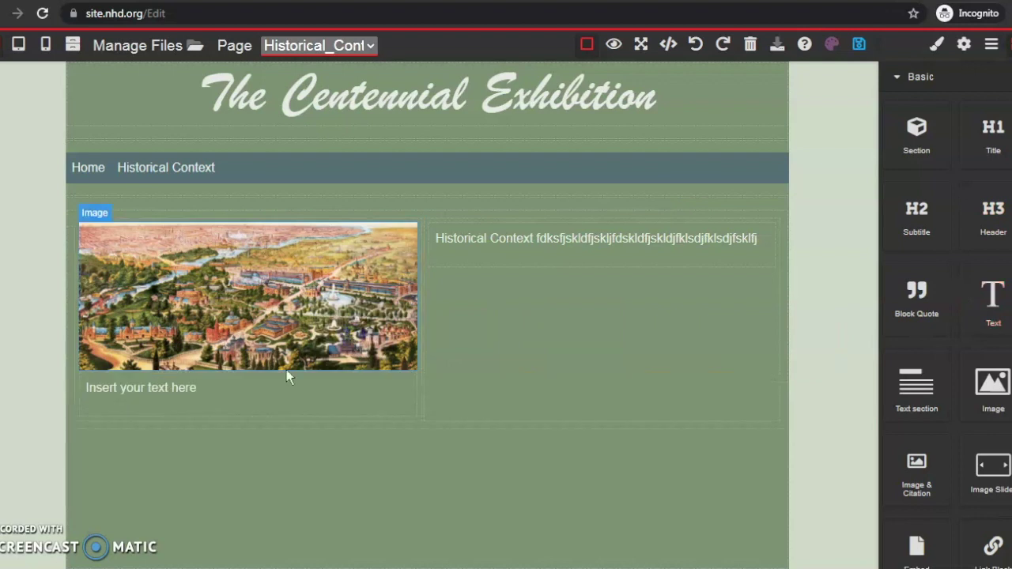
left_click_drag(200, 392, 85, 395)
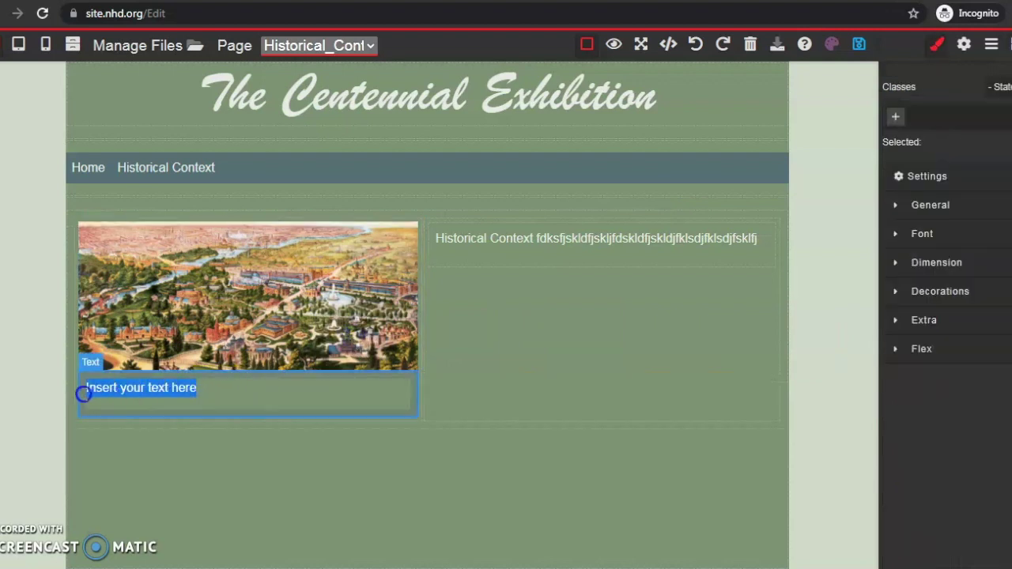
type("M")
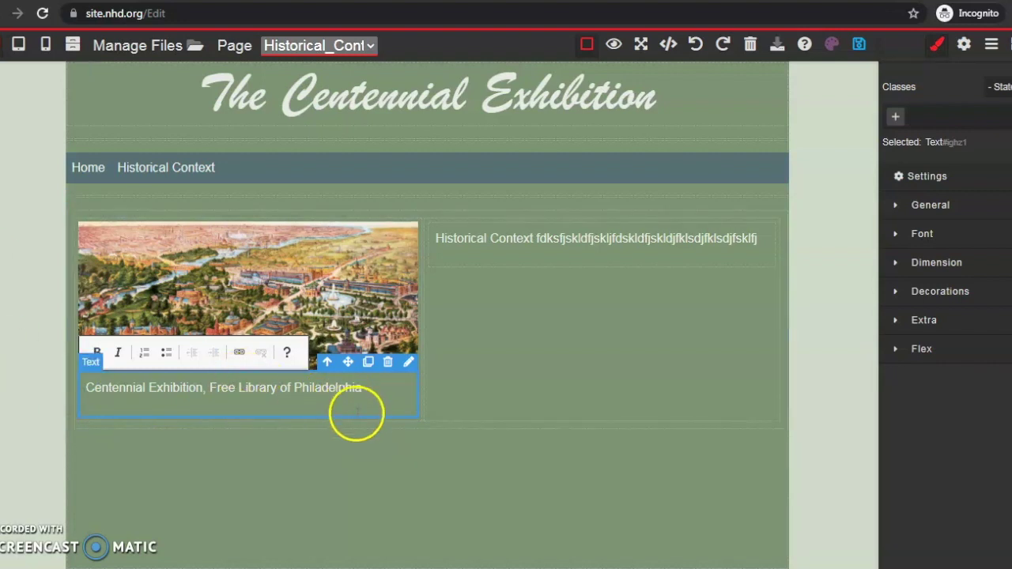
Step: Center the caption text under the map image and save the page
left_click(934, 234)
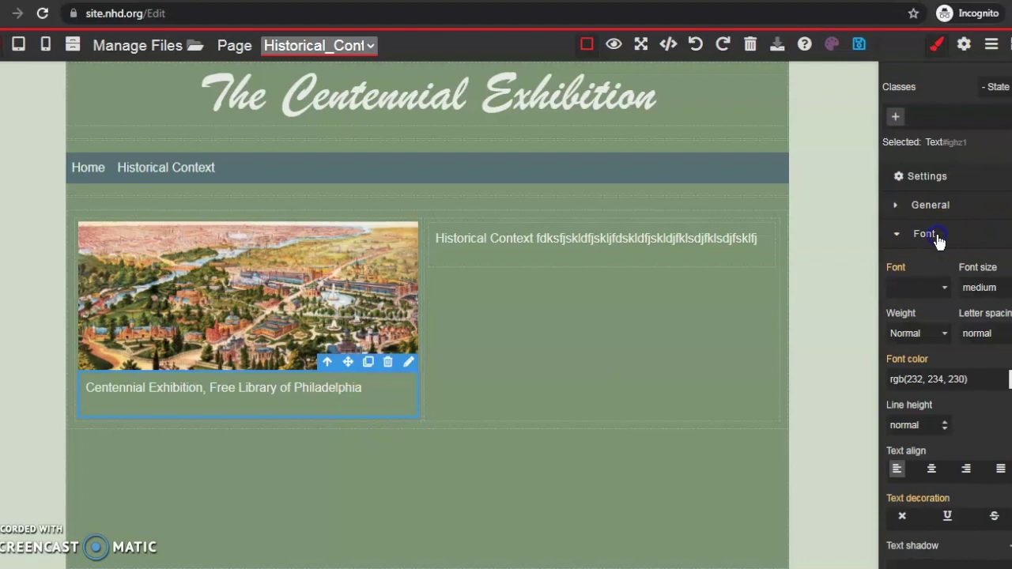
left_click(931, 471)
left_click(933, 50)
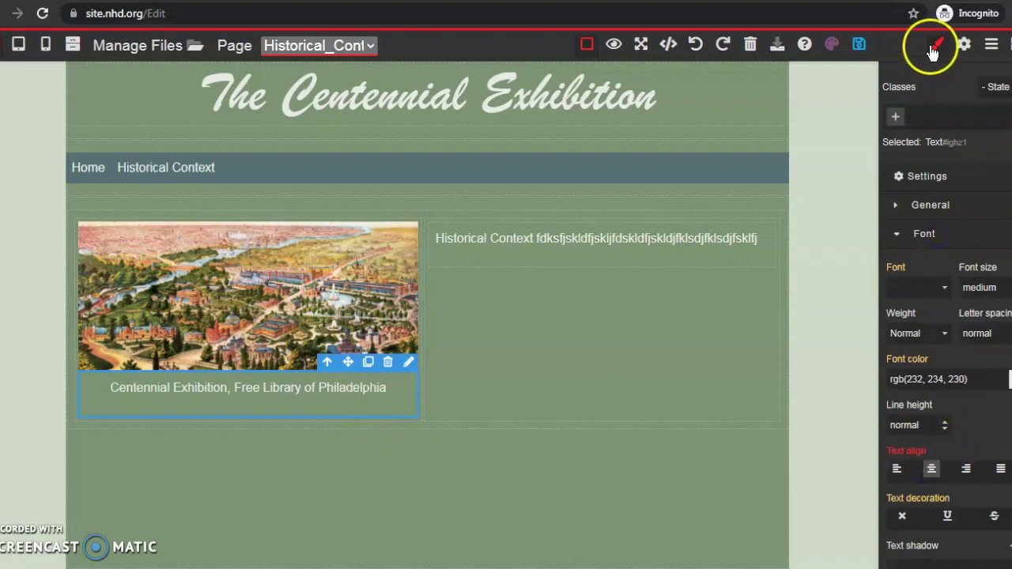
left_click(867, 48)
left_click(868, 17)
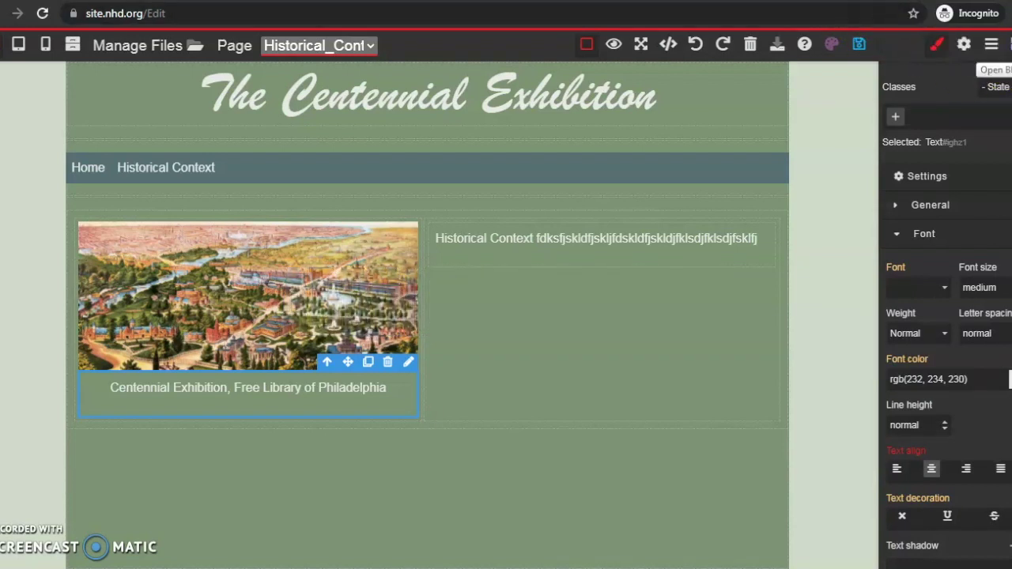
Step: Insert a second two-column flexbox row below the image and text row
left_click(992, 45)
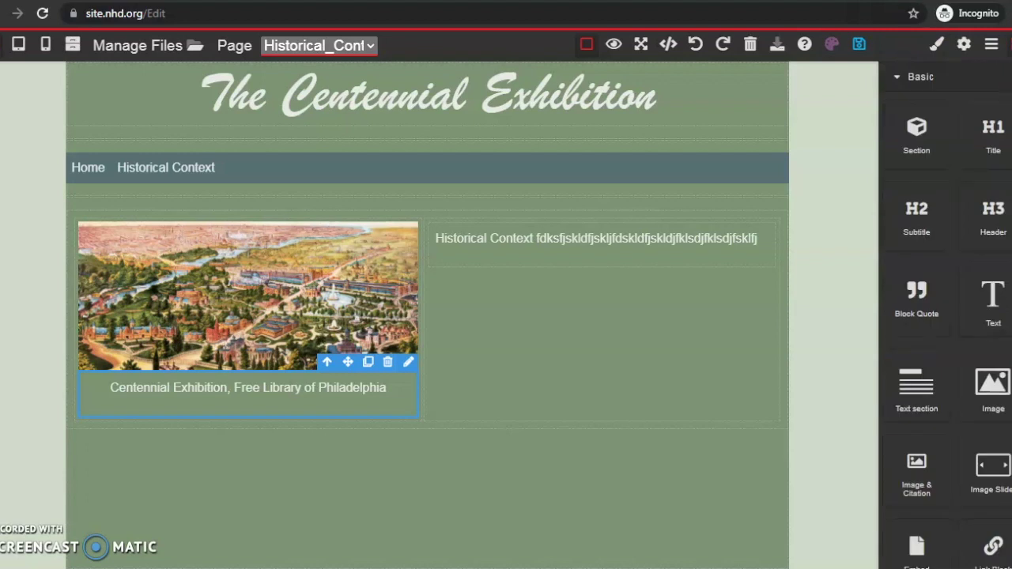
scroll(949, 356, "down", 5)
left_click_drag(915, 526, 419, 449)
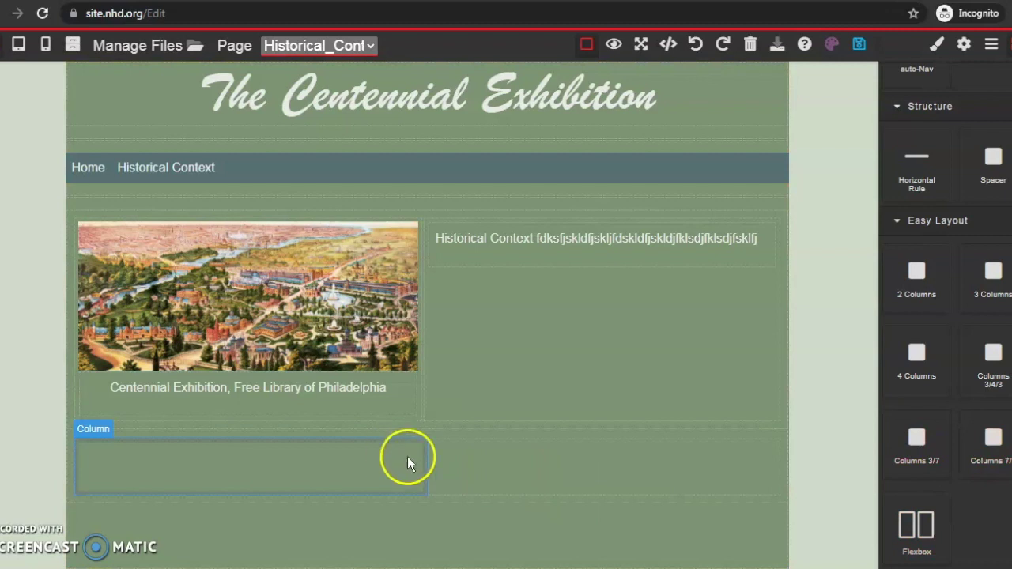
Step: Place an Embed Multimedia element in the left column of the second row
scroll(996, 356, "up", 3)
scroll(949, 316, "up", 5)
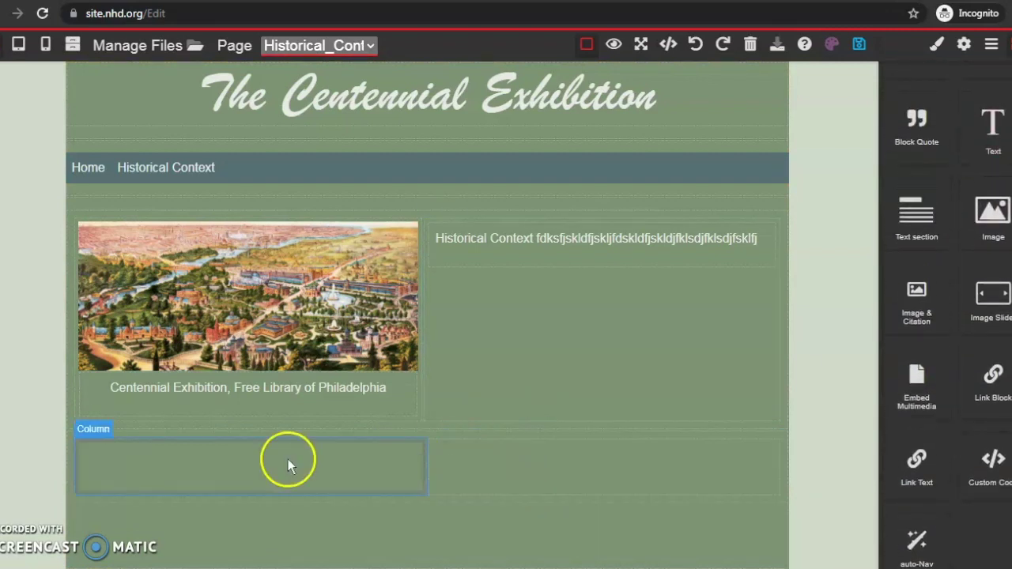
left_click_drag(915, 380, 312, 457)
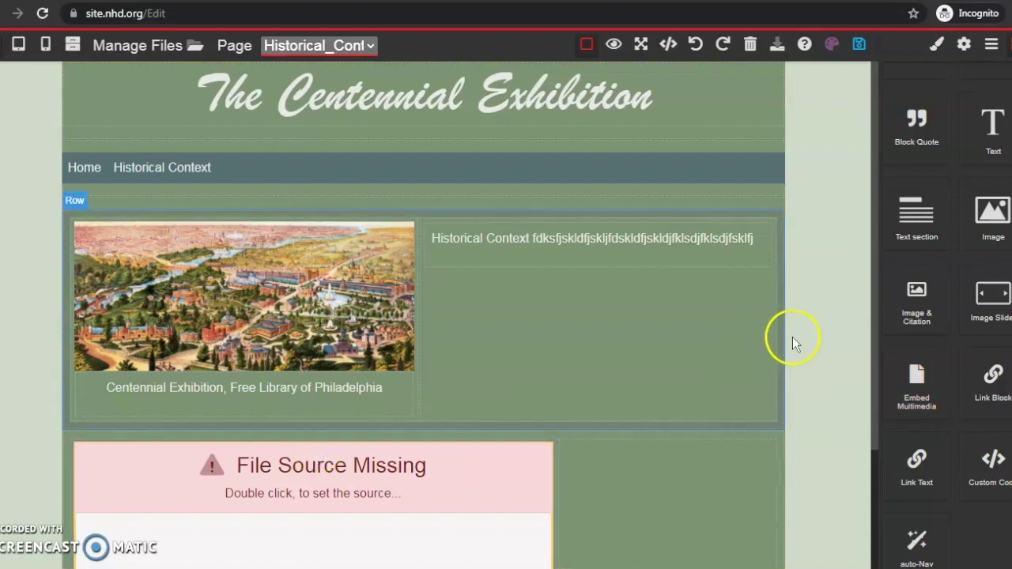
left_click_drag(878, 319, 848, 490)
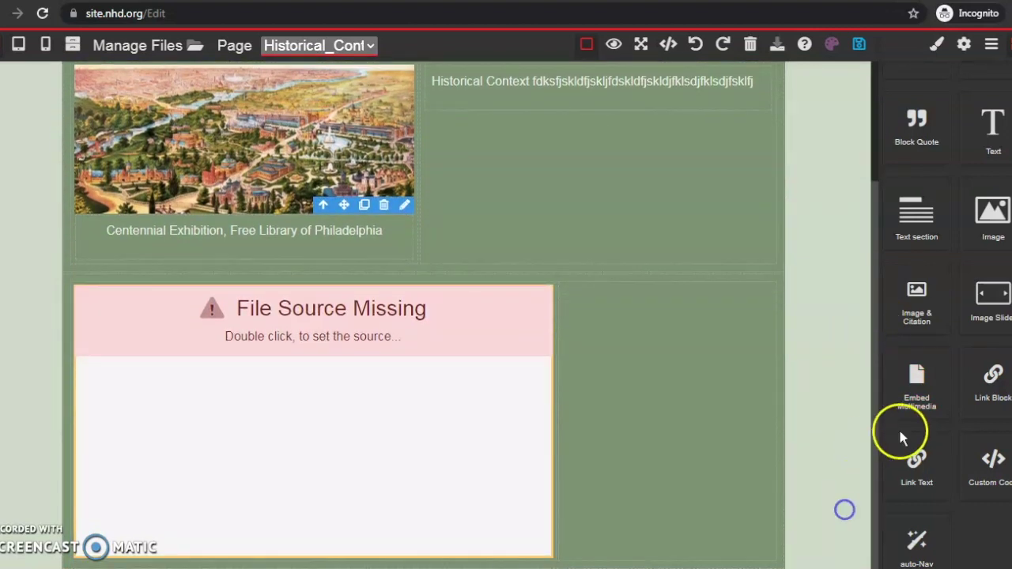
left_click(494, 417)
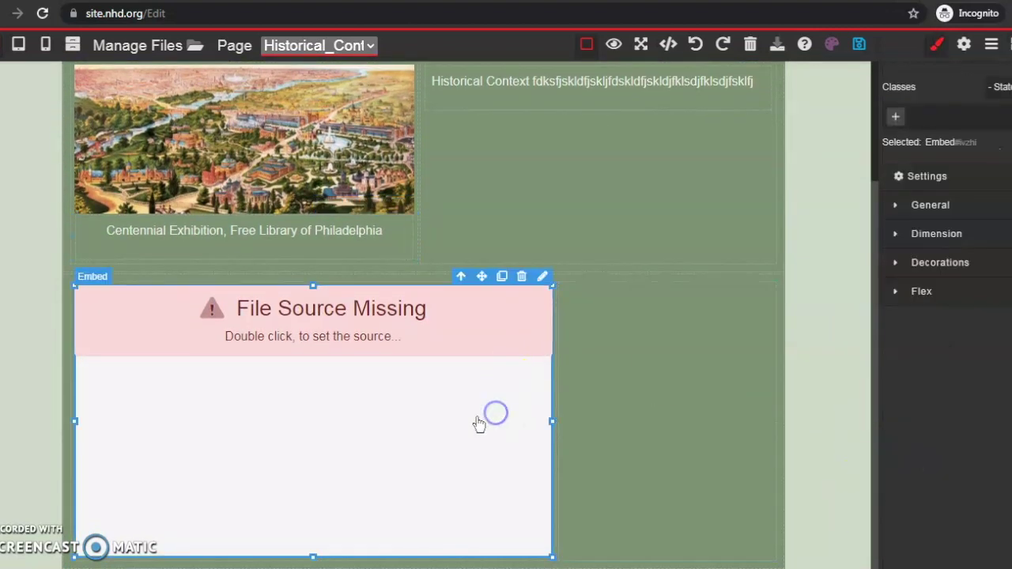
Step: Set the embed's source to the _Puck_Magazine_Cartoons_on_U_S_Cong video and shrink the player to the width of the map image above
double_click(291, 342)
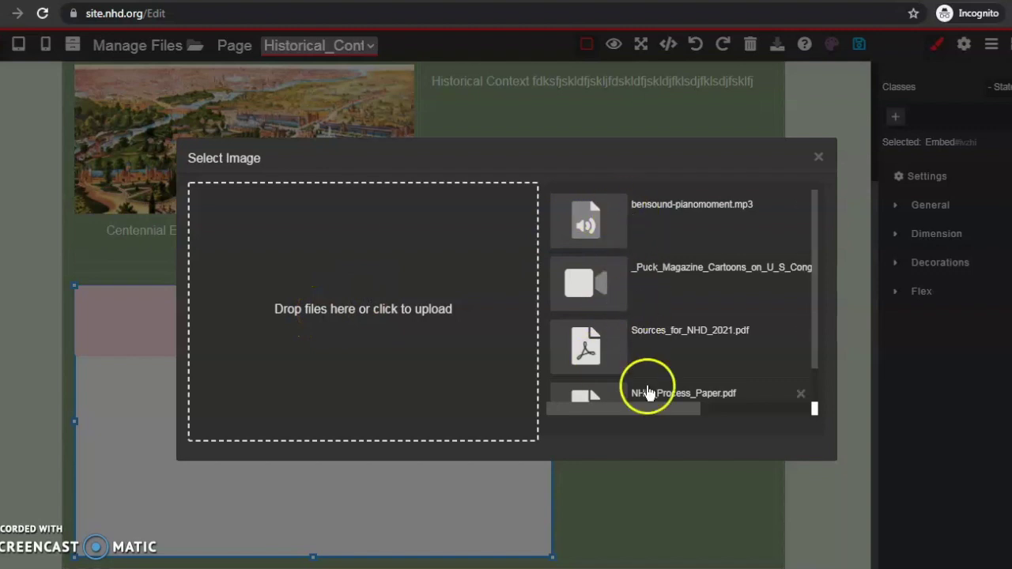
left_click(688, 292)
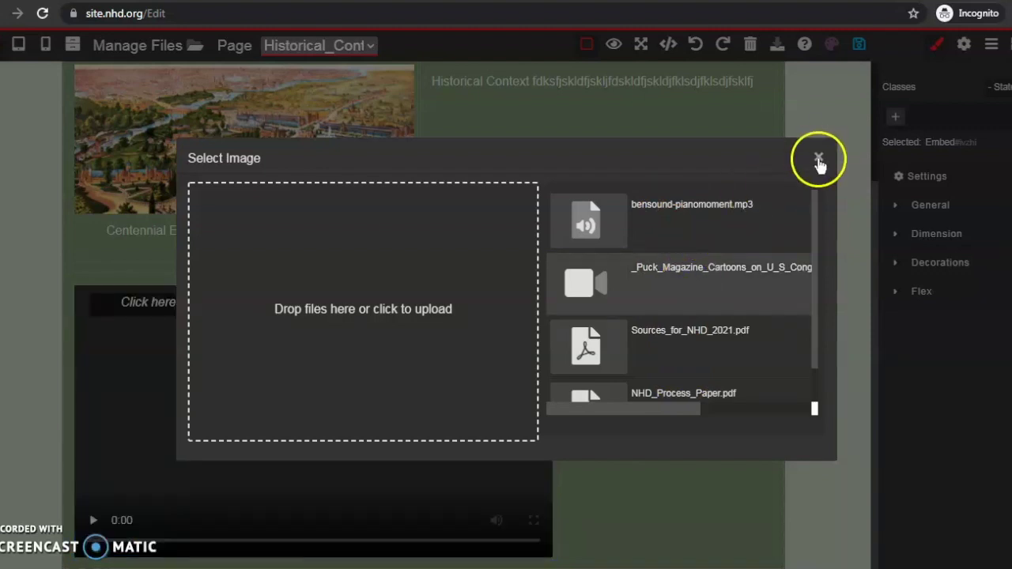
left_click(818, 157)
left_click(448, 391)
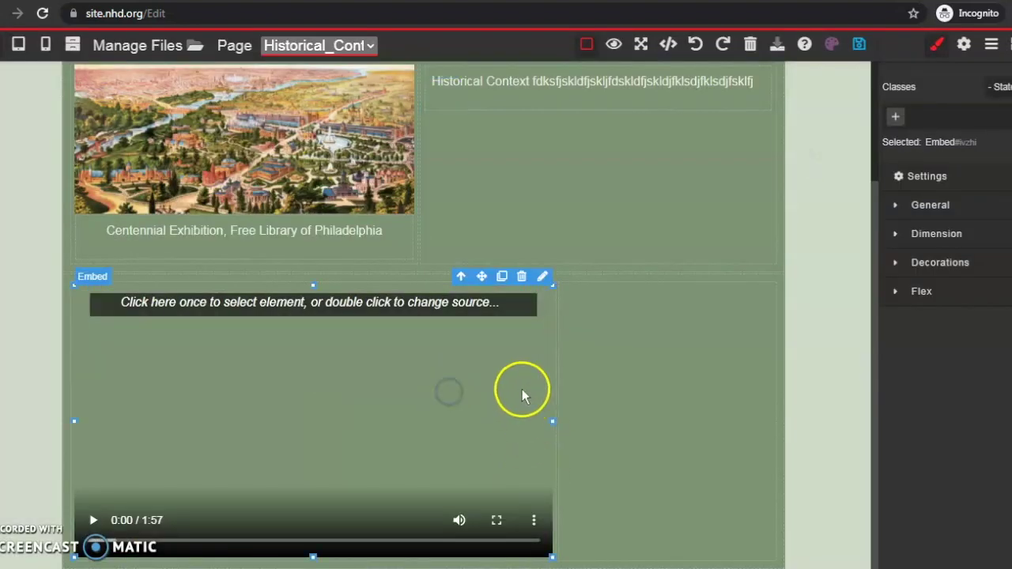
left_click_drag(549, 284, 408, 370)
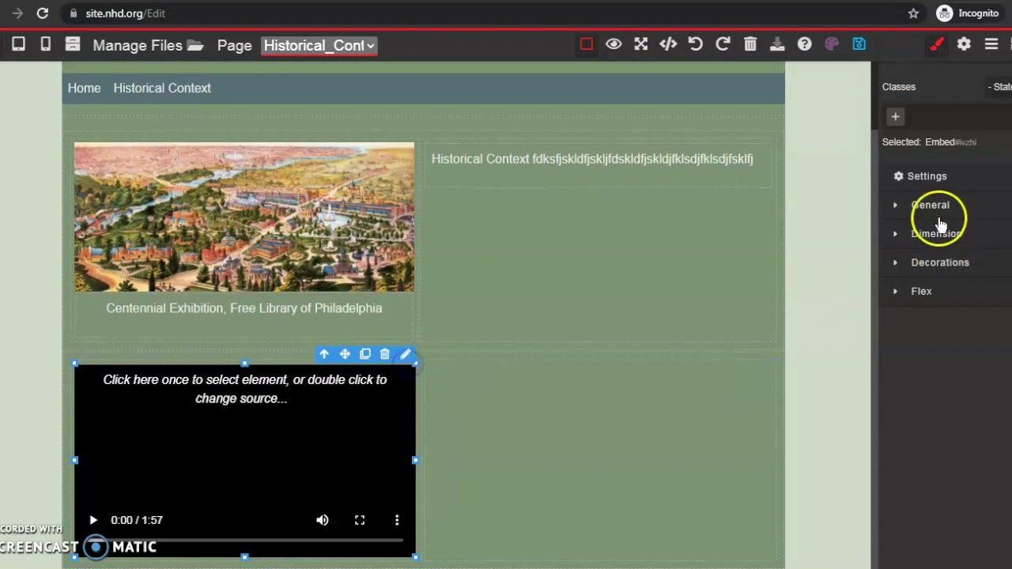
Step: Place an Embed Multimedia element in the right column of the second row and set its source to bensound-pianomoment.mp3
left_click(1007, 45)
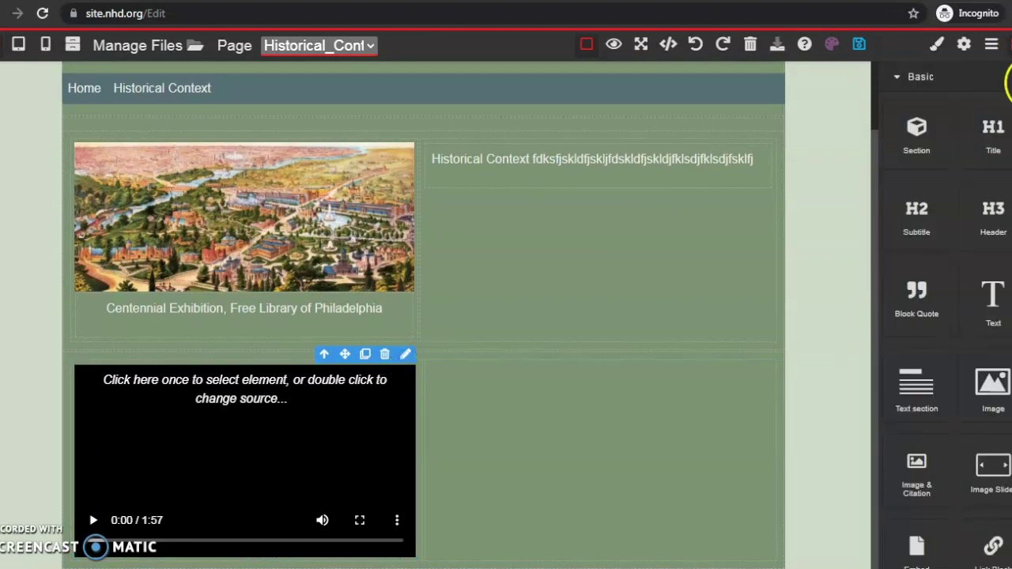
scroll(1001, 253, "down", 5)
left_click_drag(916, 119, 537, 401)
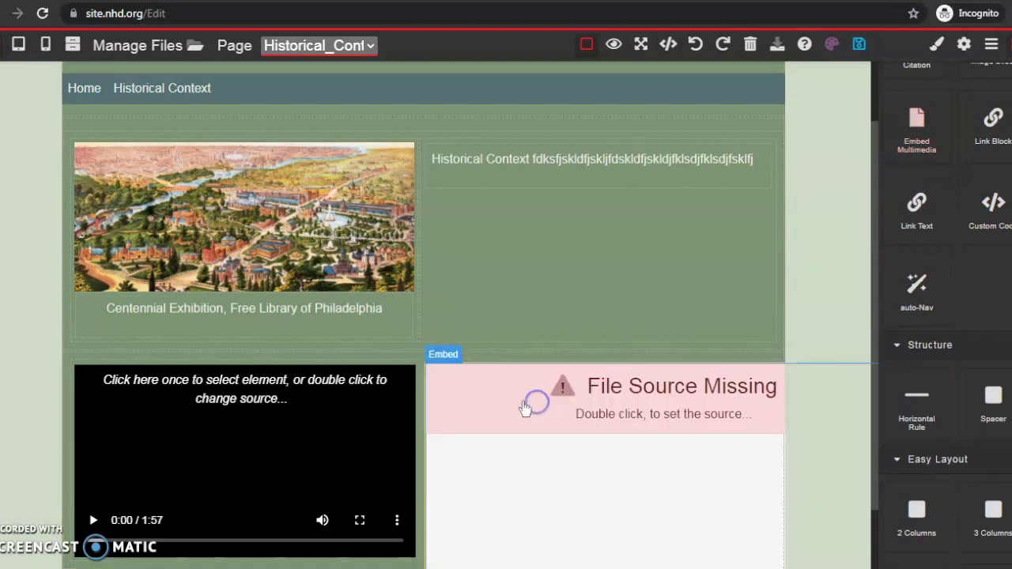
double_click(575, 415)
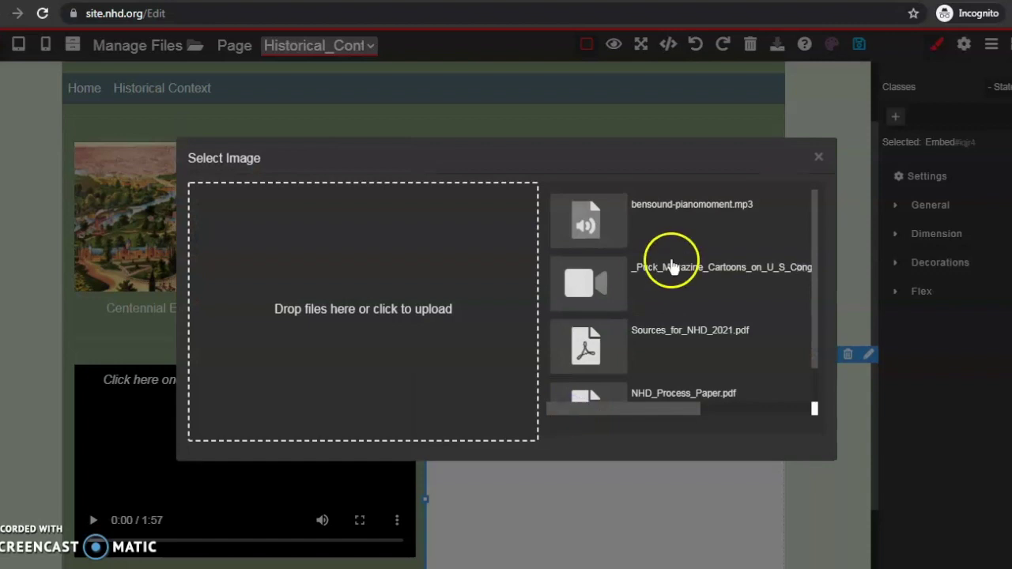
left_click(819, 157)
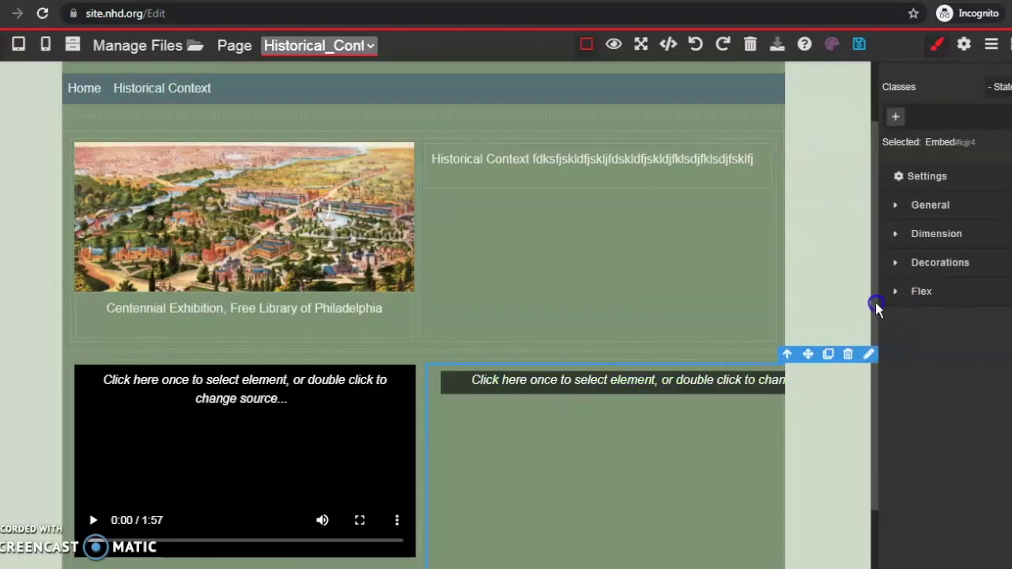
Step: Shrink the audio player to fit inside the right column of the second row and save the page
left_click_drag(876, 308, 867, 416)
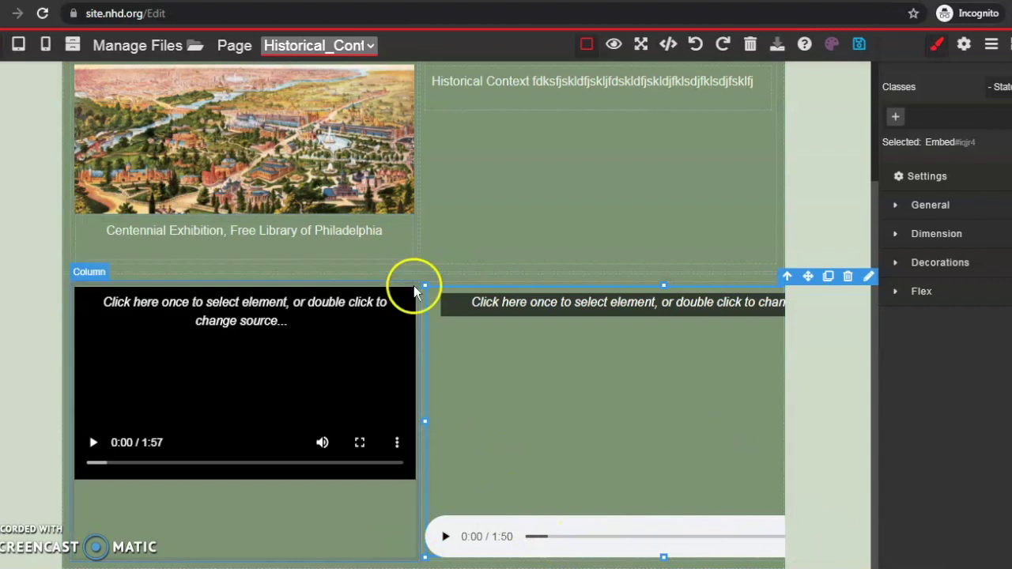
left_click_drag(424, 285, 583, 484)
left_click(886, 441)
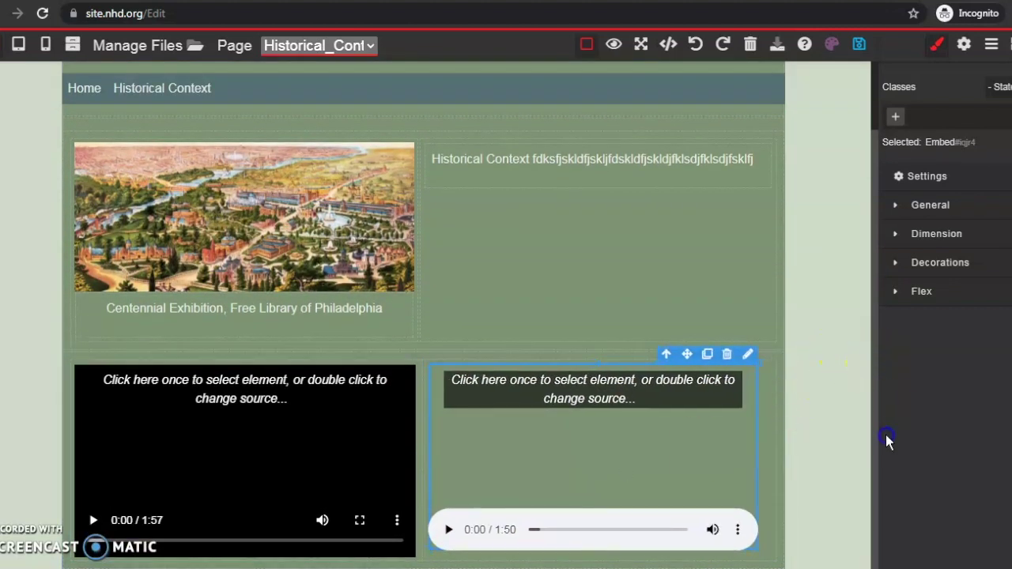
left_click(858, 45)
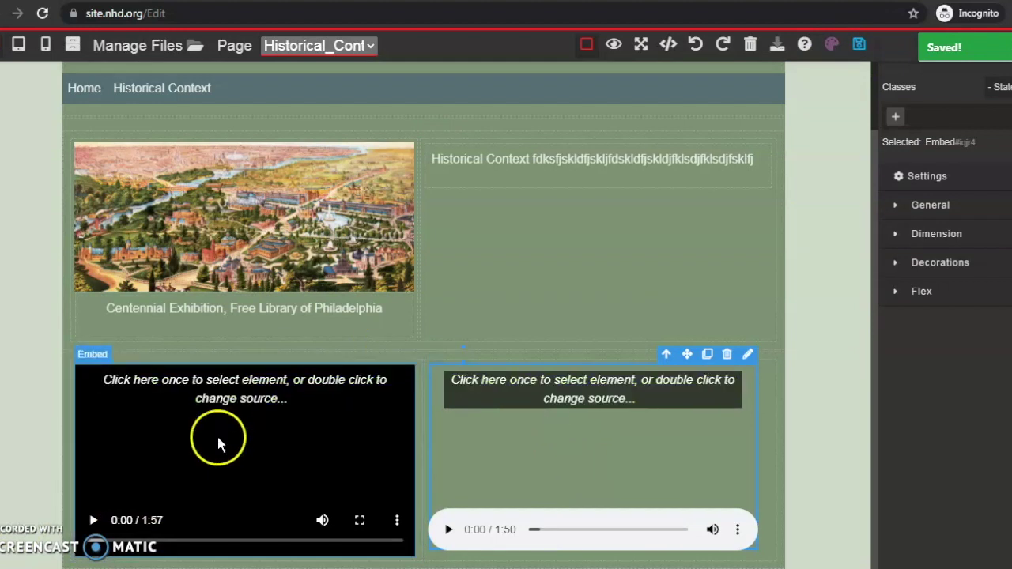
left_click(593, 465)
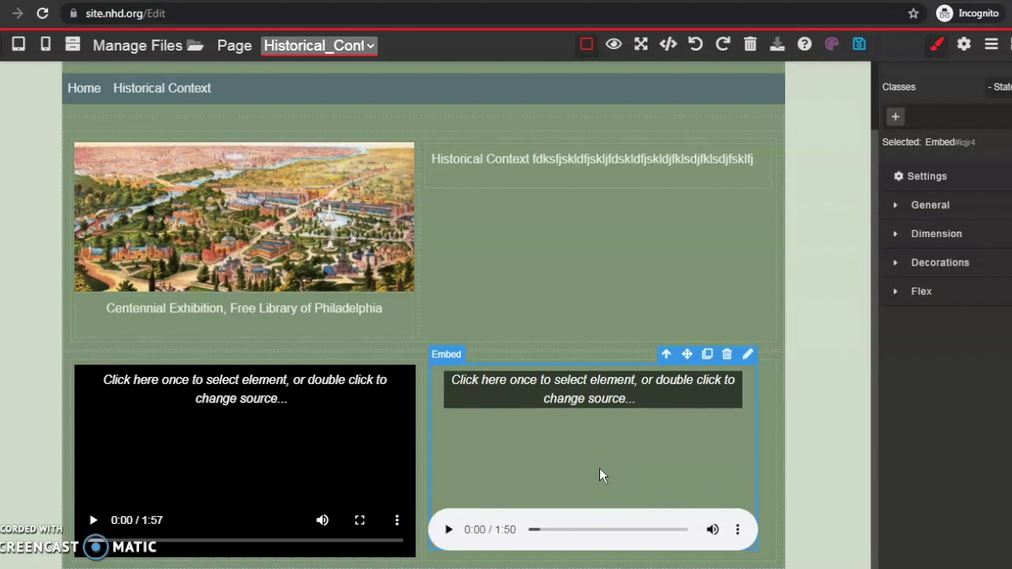
left_click(859, 46)
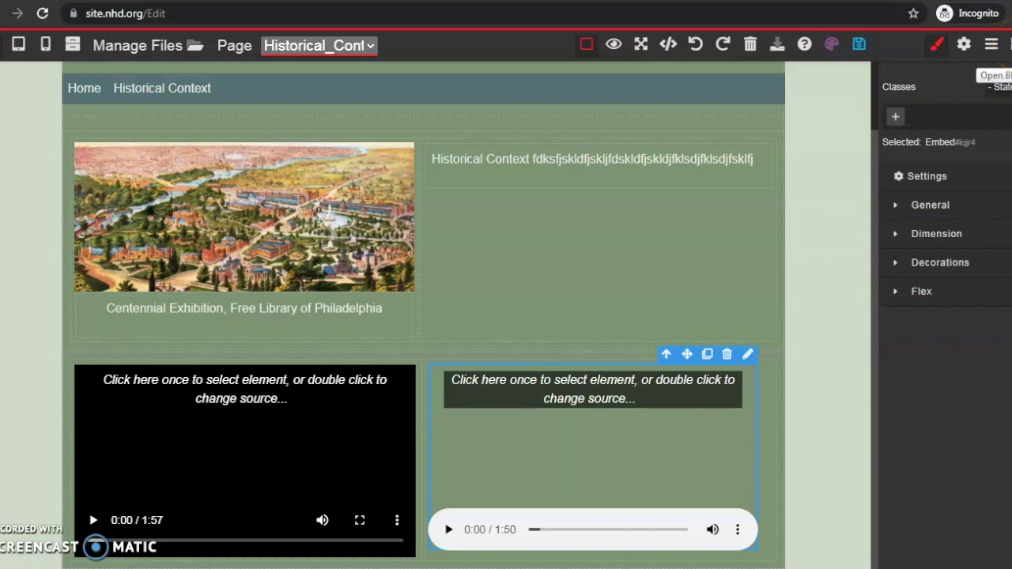
Step: Insert a third two-column flexbox row below the video and audio row
left_click(1007, 45)
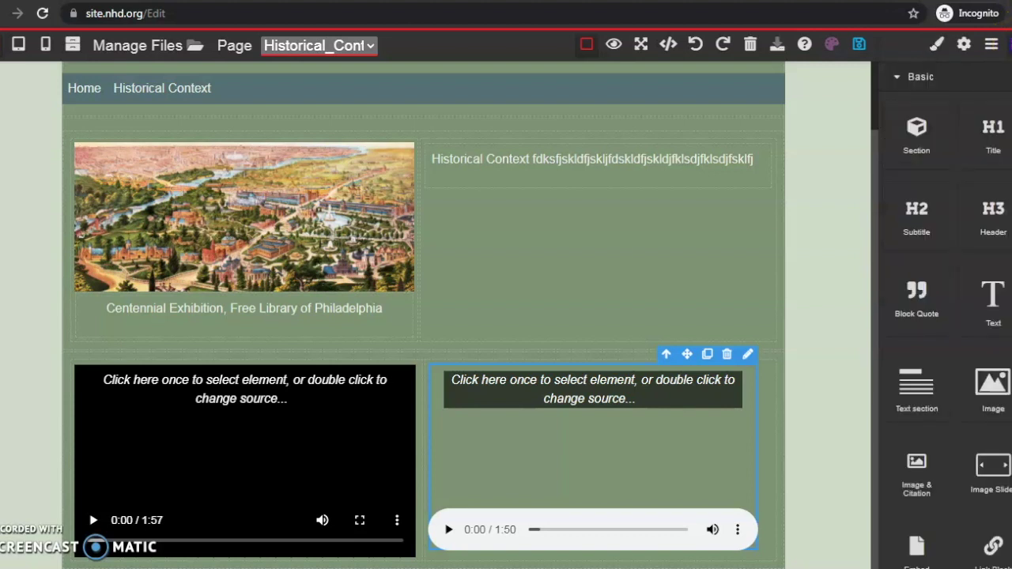
scroll(949, 320, "down", 8)
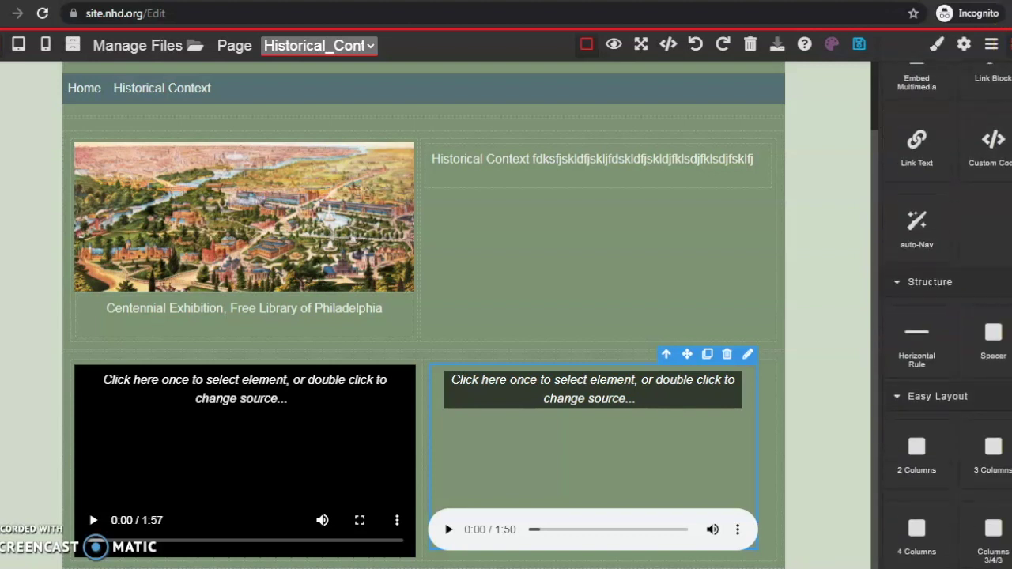
scroll(949, 320, "down", 1)
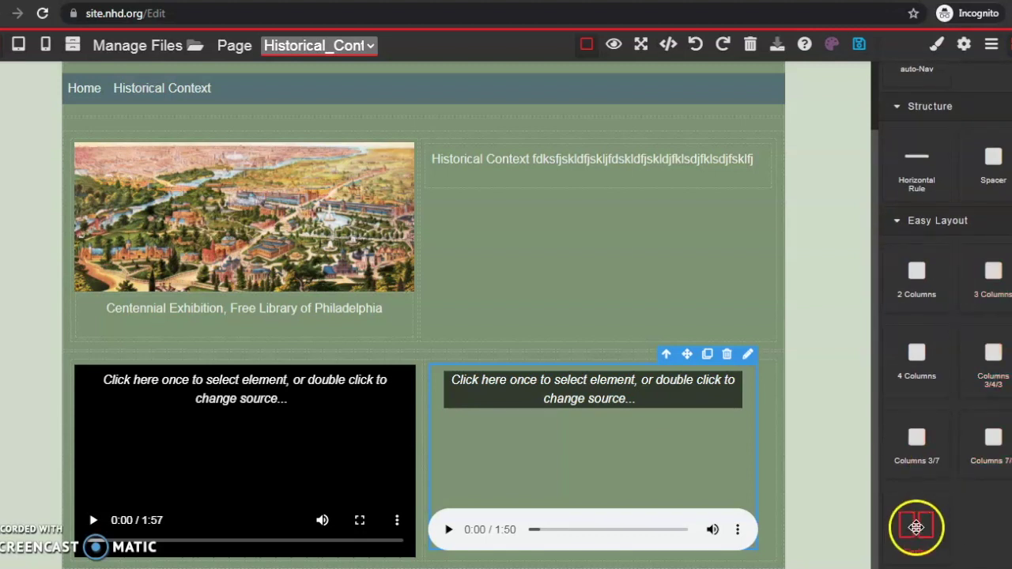
left_click_drag(925, 523, 420, 561)
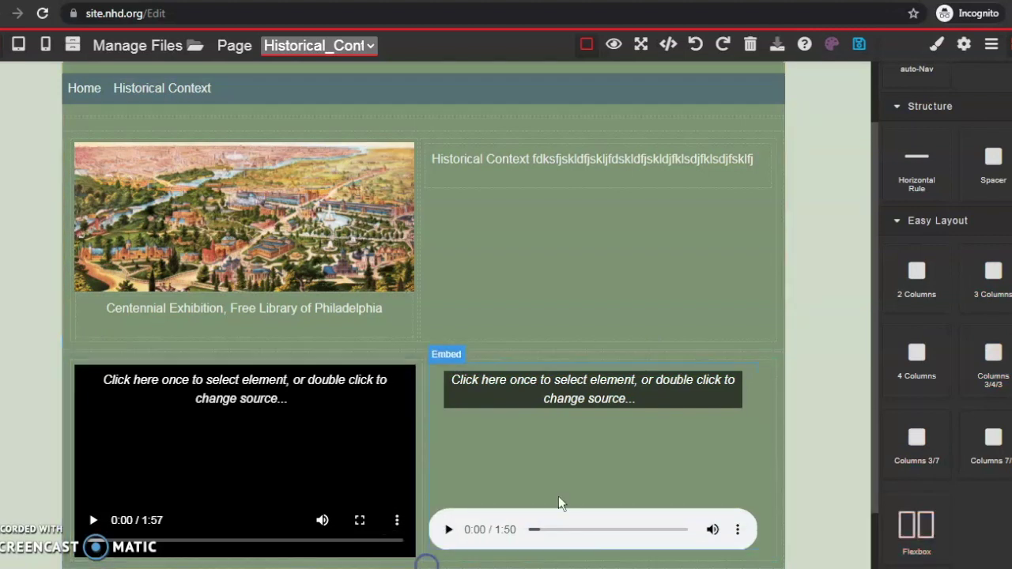
scroll(854, 522, "down", 1)
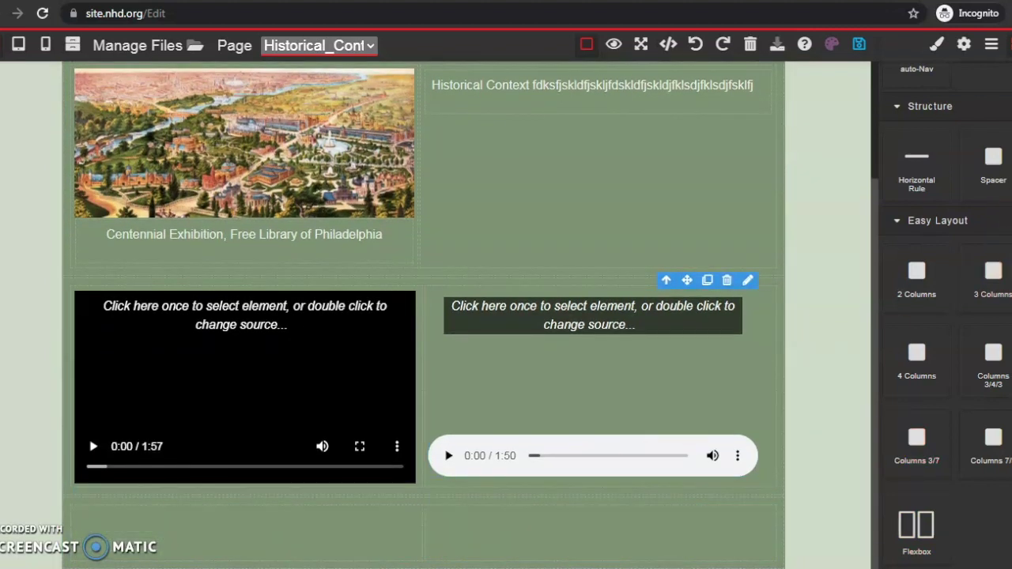
Step: Place a Link Block element in each of the two columns of the third row
left_click(991, 45)
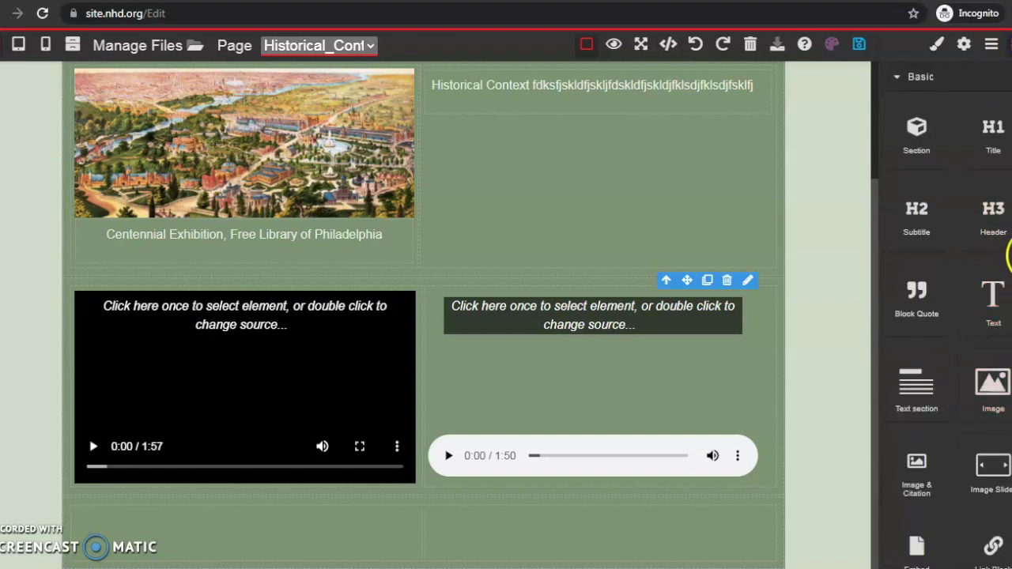
scroll(1005, 261, "down", 3)
left_click_drag(994, 278, 556, 525)
left_click_drag(958, 290, 221, 533)
Step: Change the left link block's text to Previous and the right link block's text to Next
left_click(99, 525)
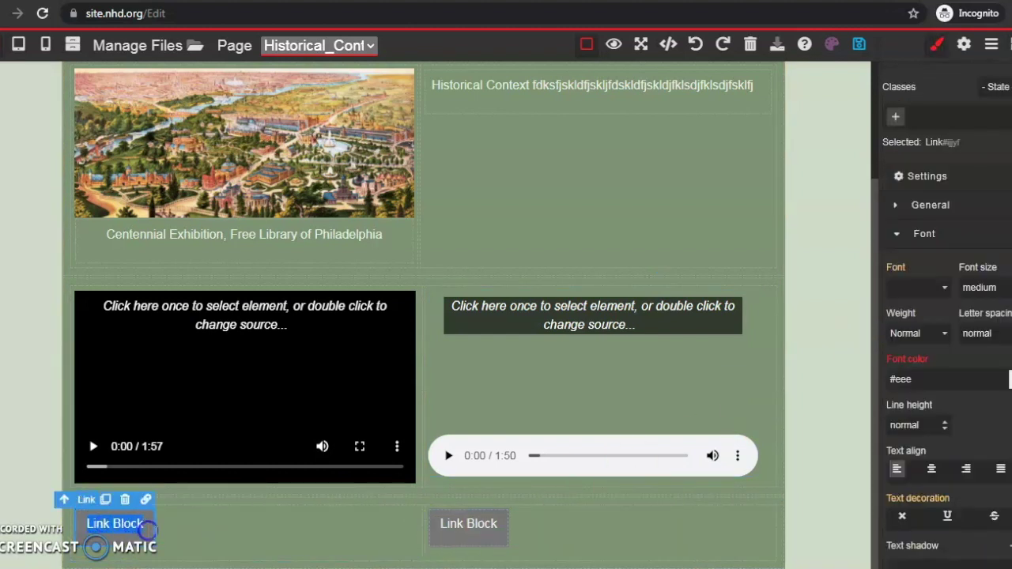
type("Pre")
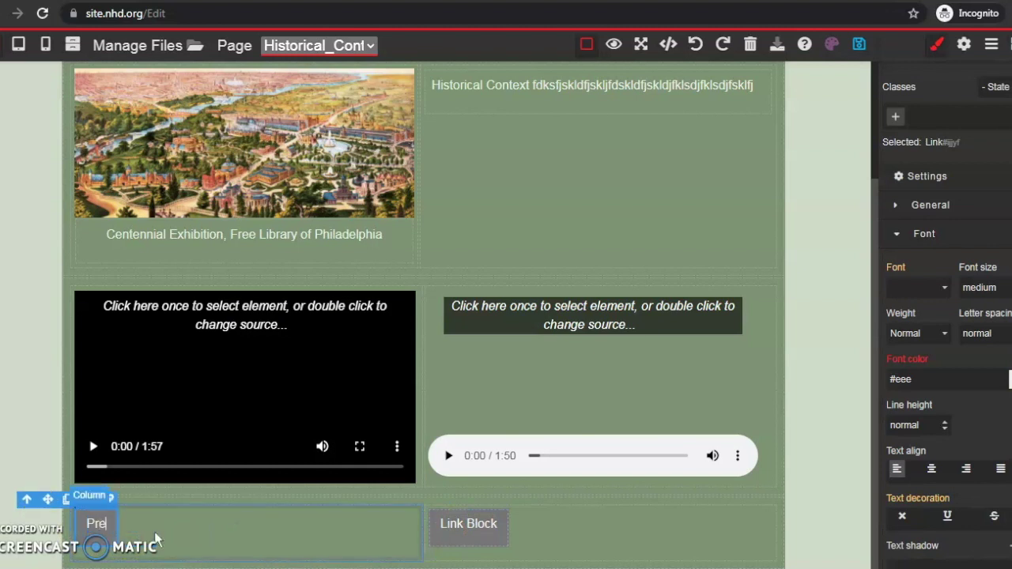
type("vious")
left_click(483, 525)
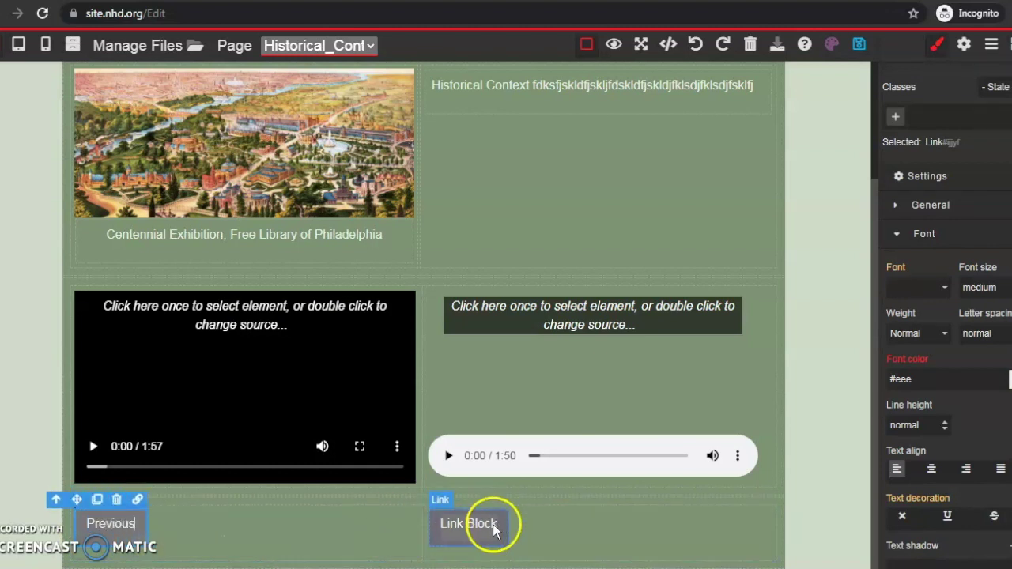
left_click_drag(445, 523, 480, 526)
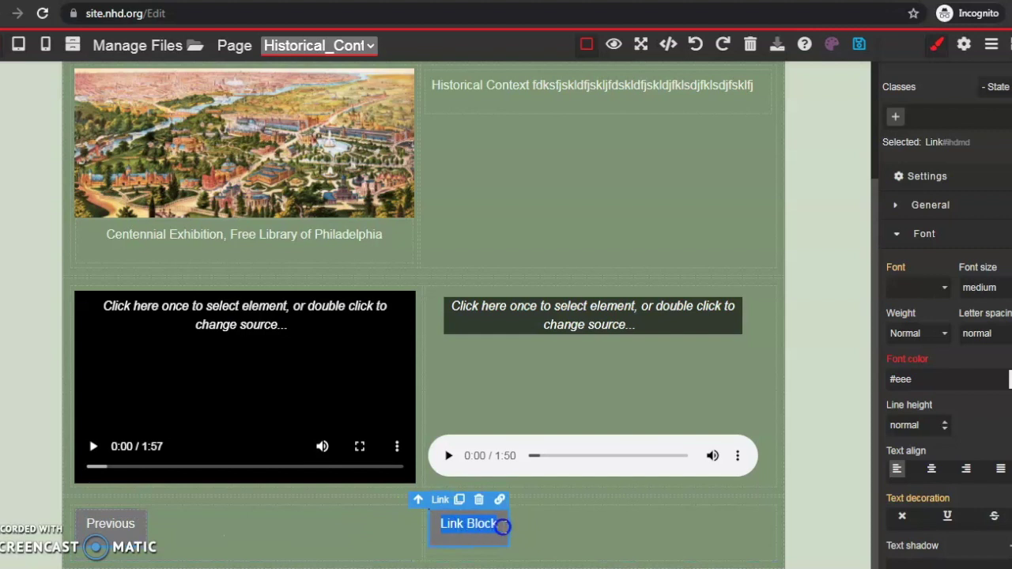
type("Next")
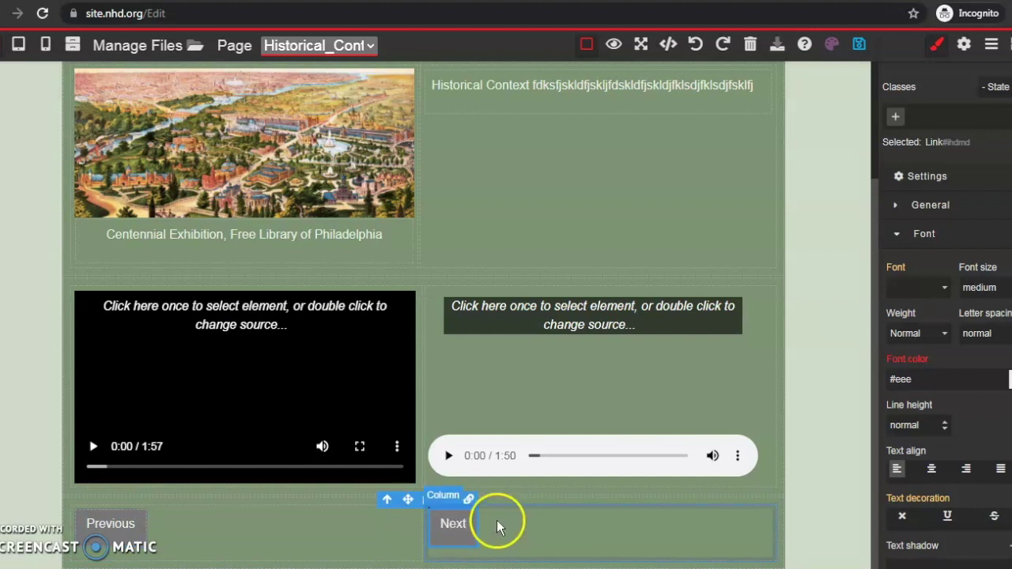
Step: Right-align the content of the column holding the Next link block and save the page
left_click(966, 471)
left_click(540, 526)
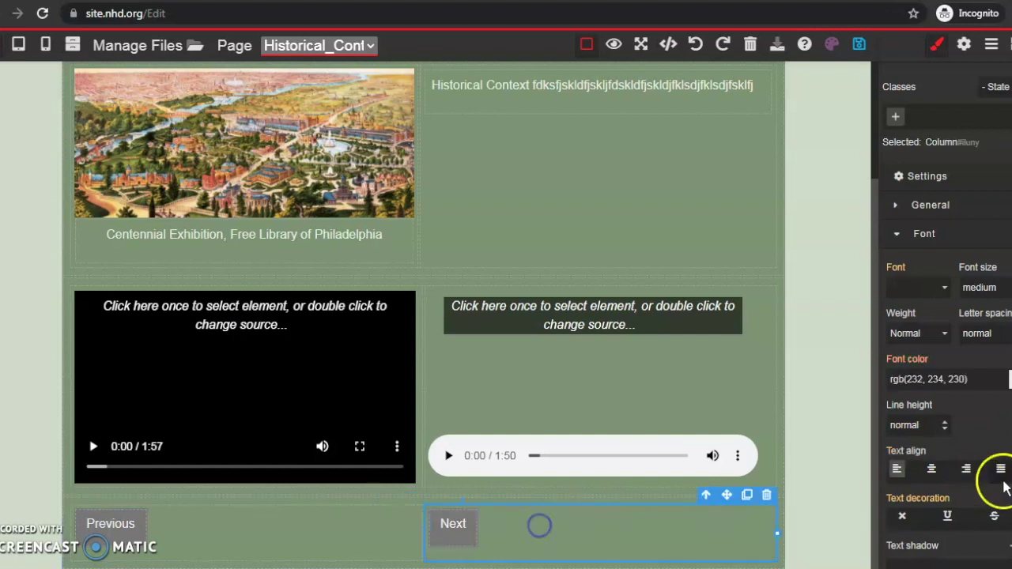
left_click(966, 470)
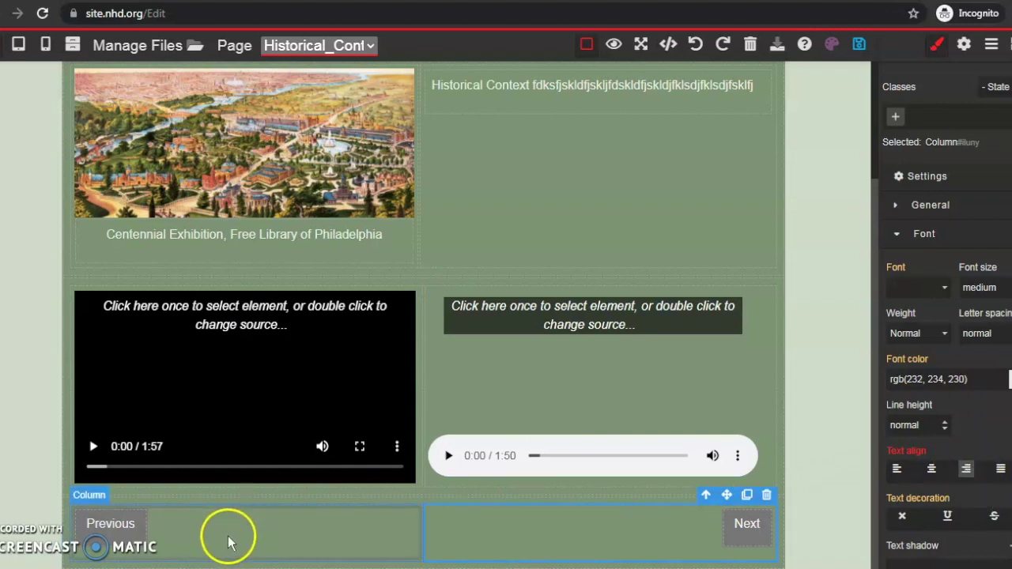
left_click(859, 45)
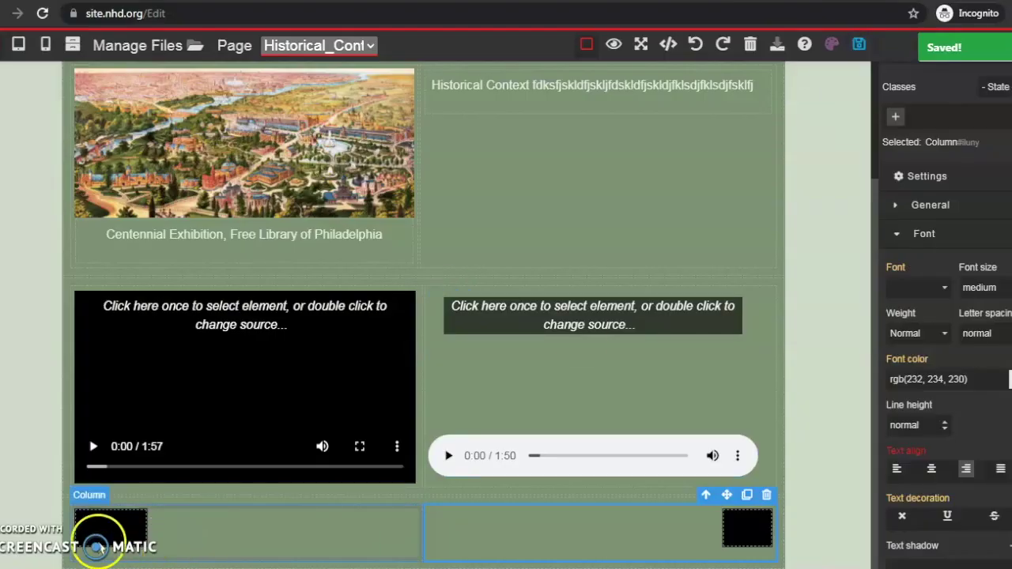
Step: Set the font color of both the Previous and Next link blocks to #eeeeee and save the page
left_click(99, 542)
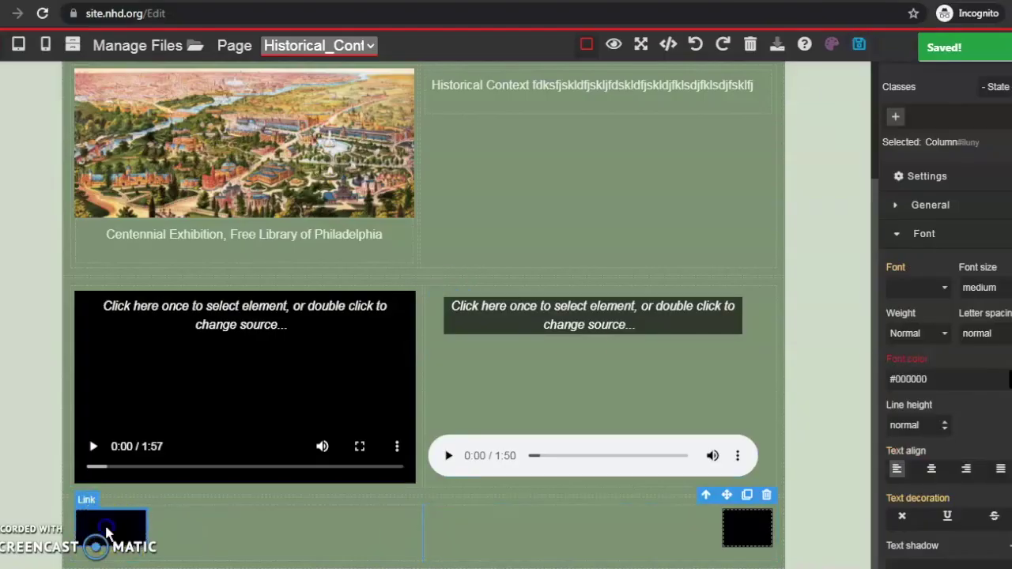
left_click(1008, 388)
left_click(917, 196)
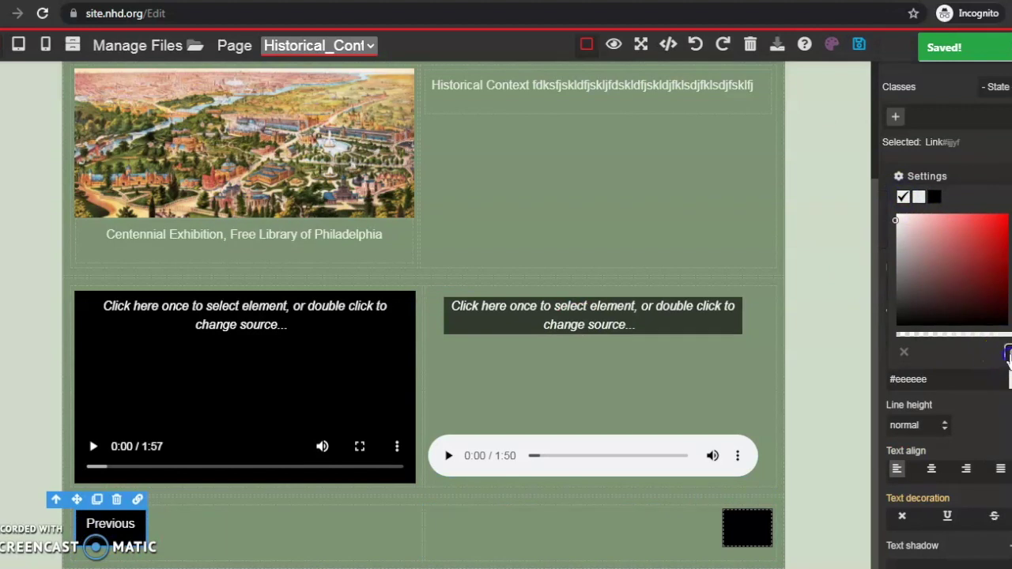
left_click(1008, 356)
left_click(751, 528)
left_click(1008, 371)
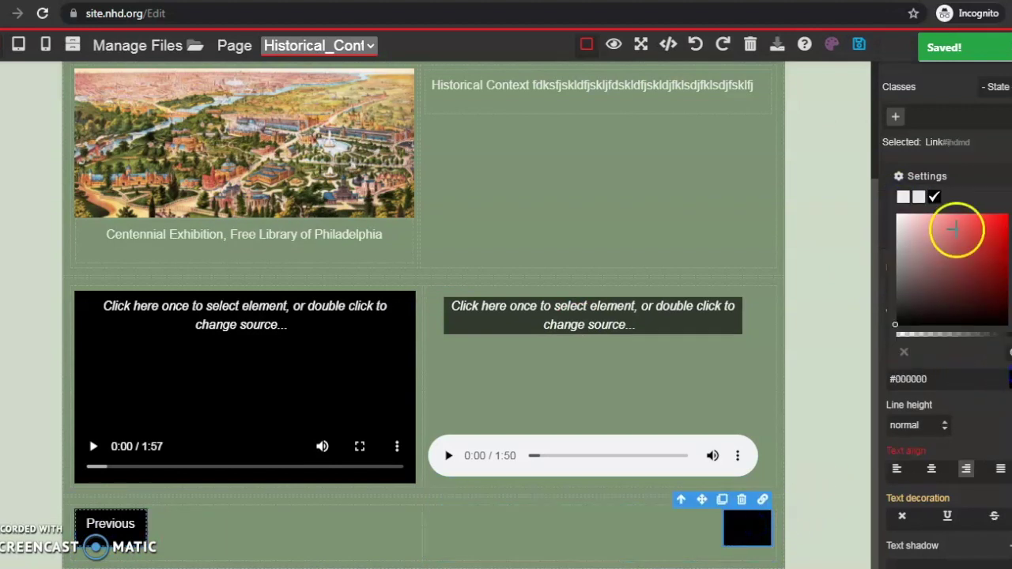
left_click(913, 198)
left_click(1009, 378)
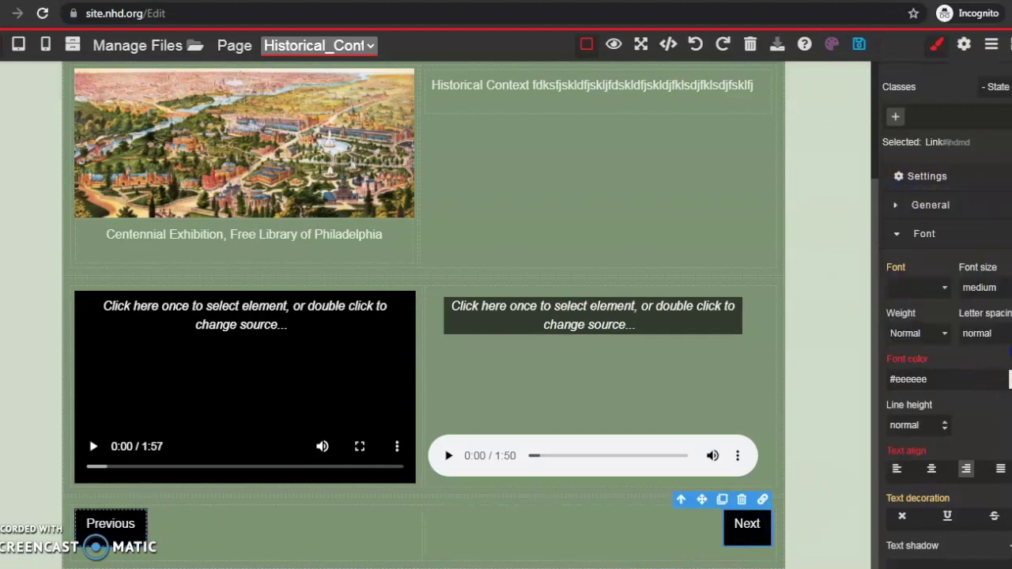
left_click(860, 45)
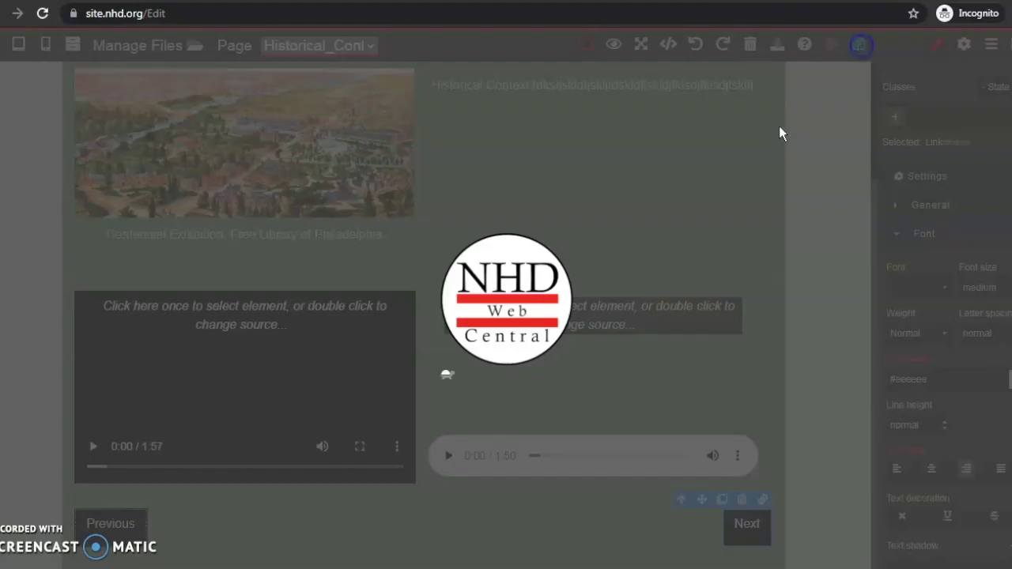
Step: Choose an internal page as the target of the Previous link block and save the link
left_click(113, 524)
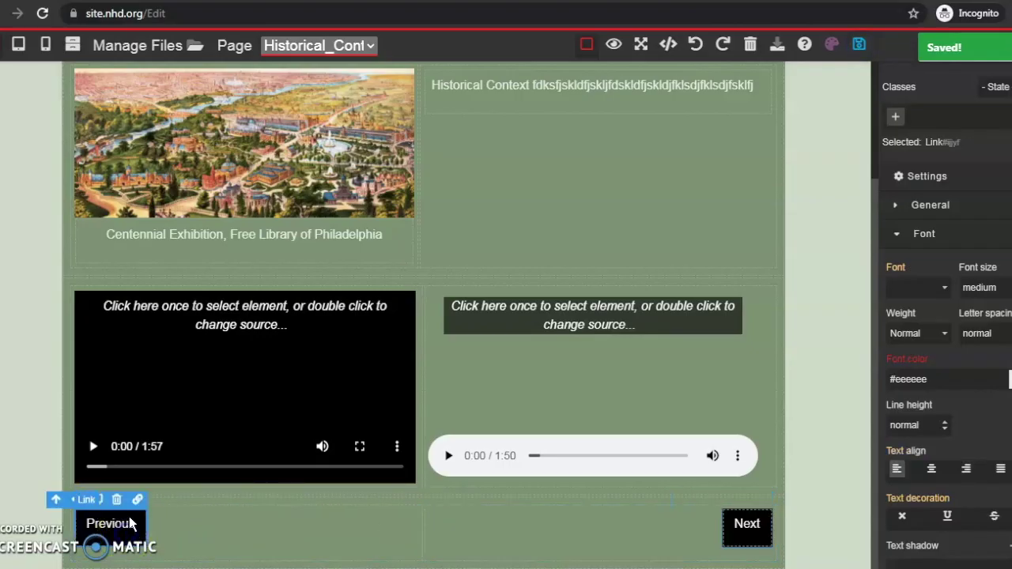
left_click(138, 499)
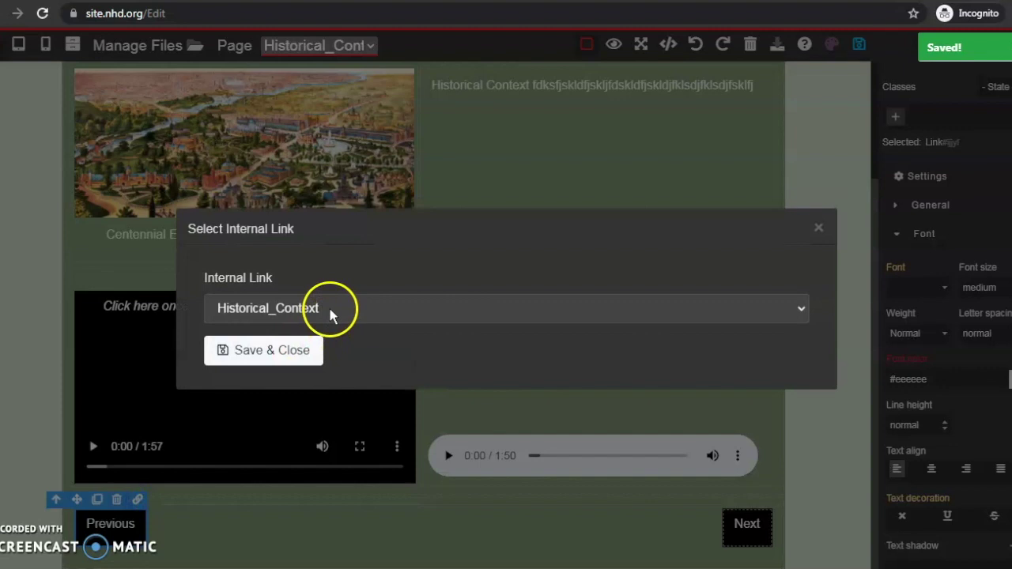
left_click(330, 308)
left_click(310, 343)
left_click(298, 350)
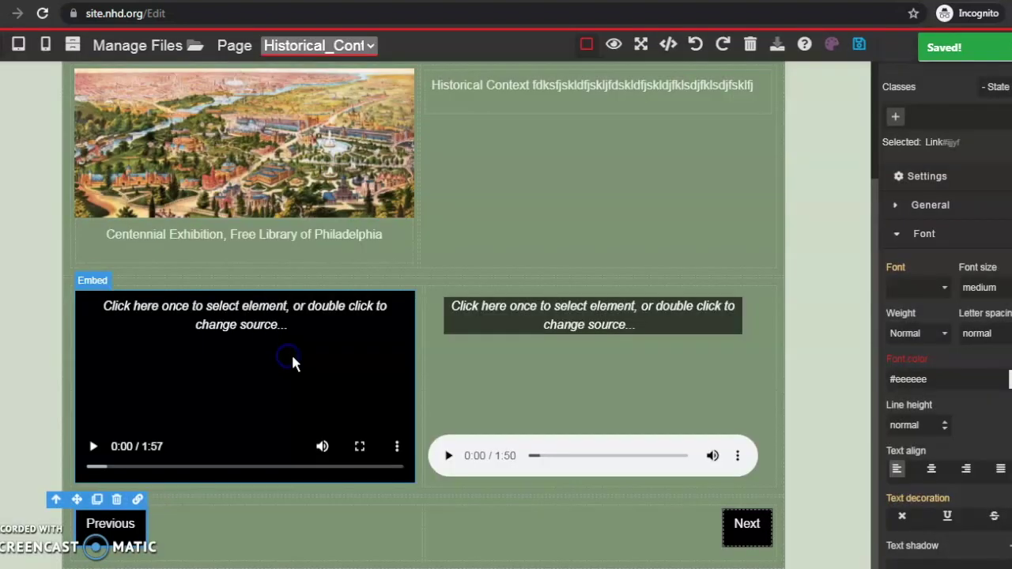
Step: Check the internal link options of the Next link block, close them without choosing a target, and save the page
left_click(745, 525)
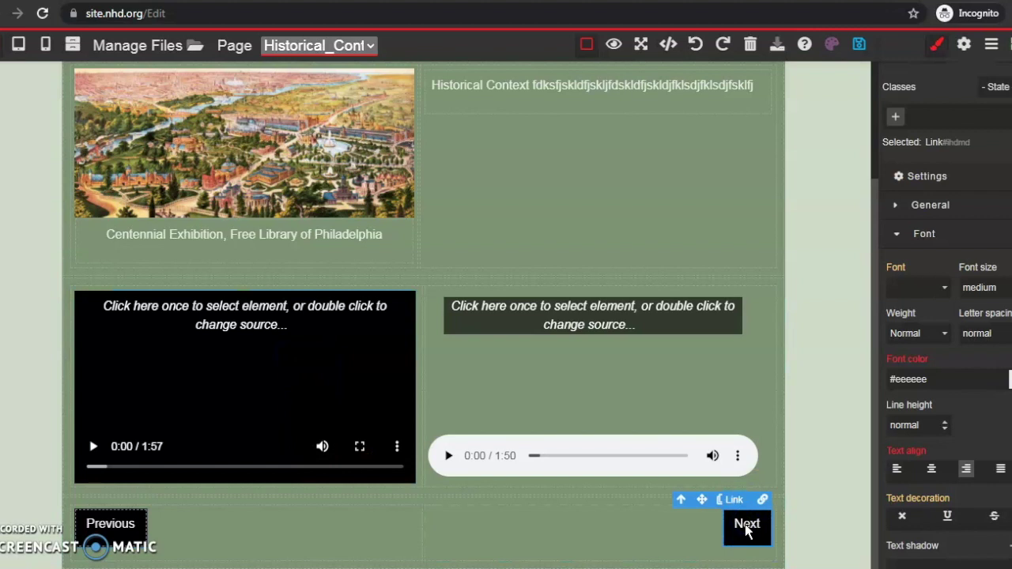
left_click(762, 499)
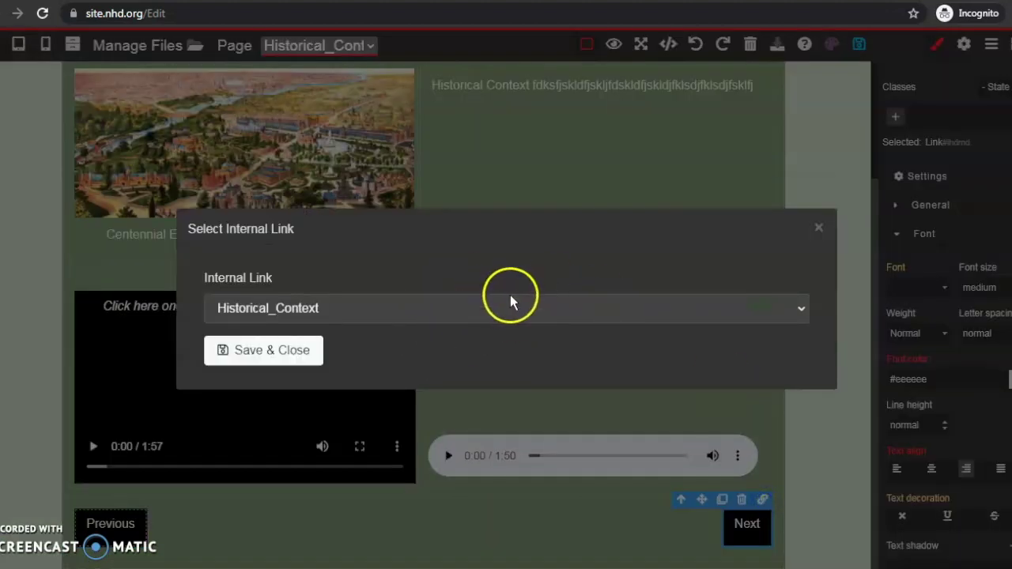
left_click(819, 228)
left_click(860, 45)
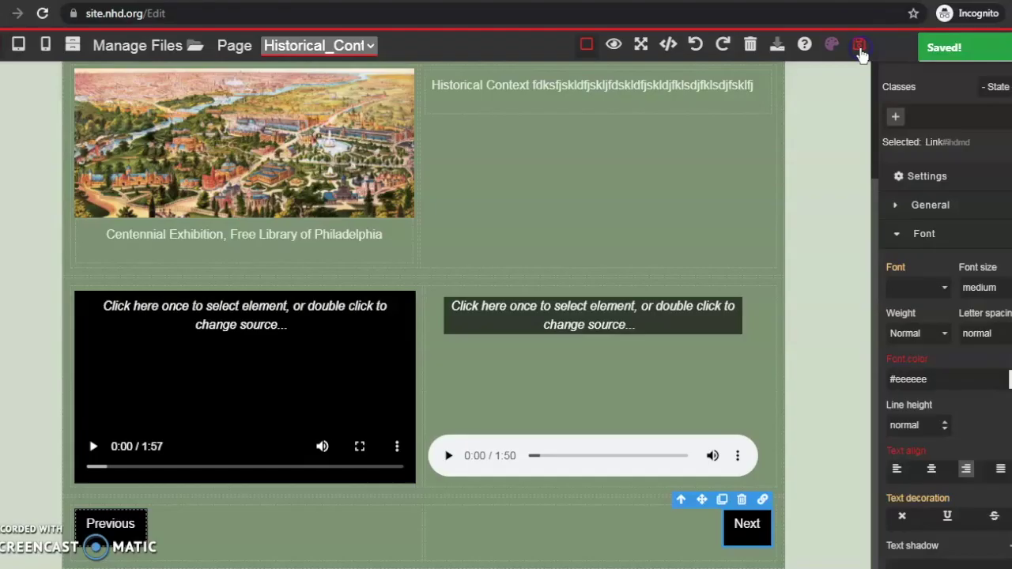
left_click(878, 317)
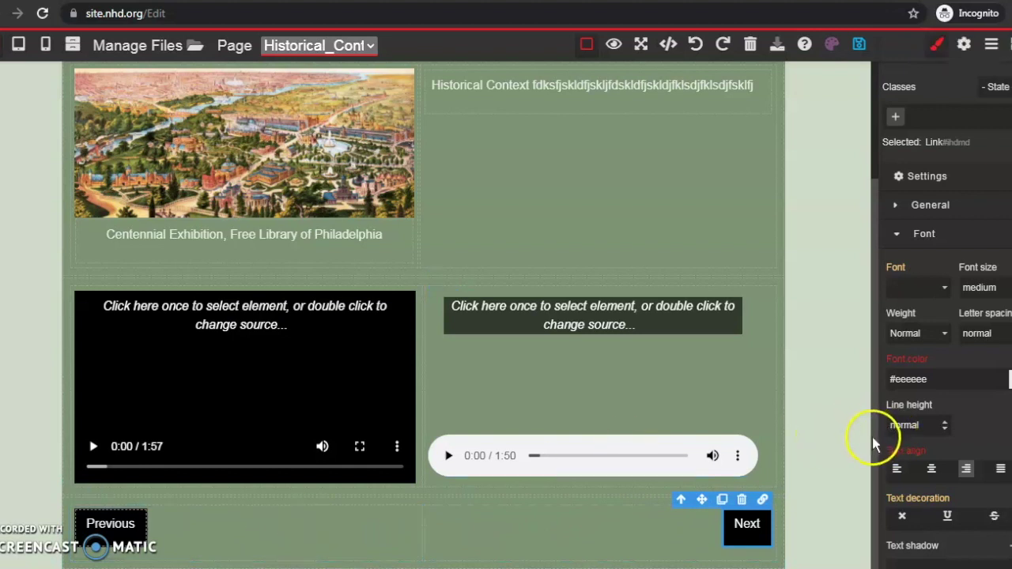
Step: Create a new page named Research_ with the title Research, using no template
scroll(867, 435, "up", 2)
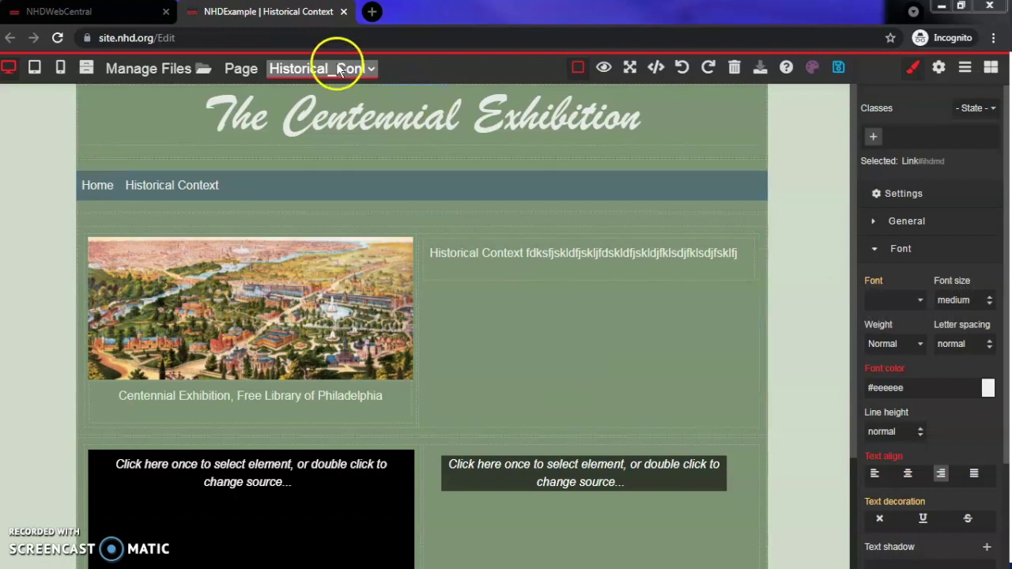
left_click(275, 69)
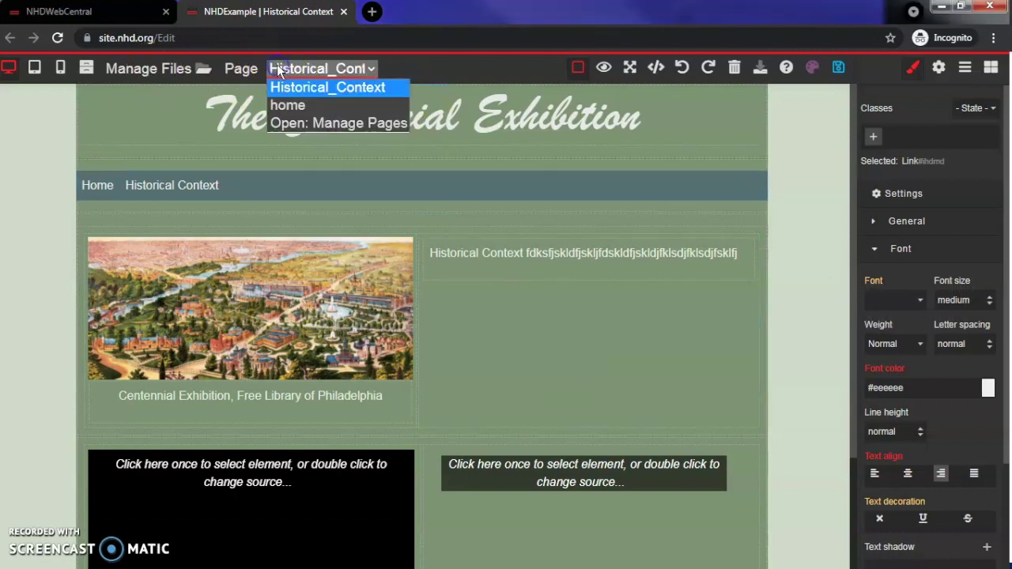
left_click(291, 123)
left_click(704, 285)
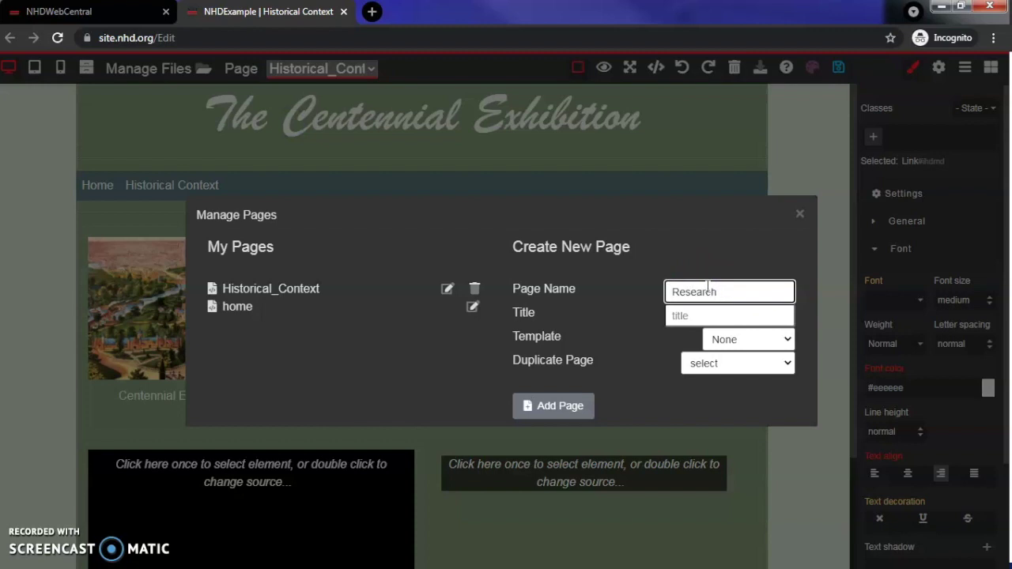
type("Research_")
left_click(708, 313)
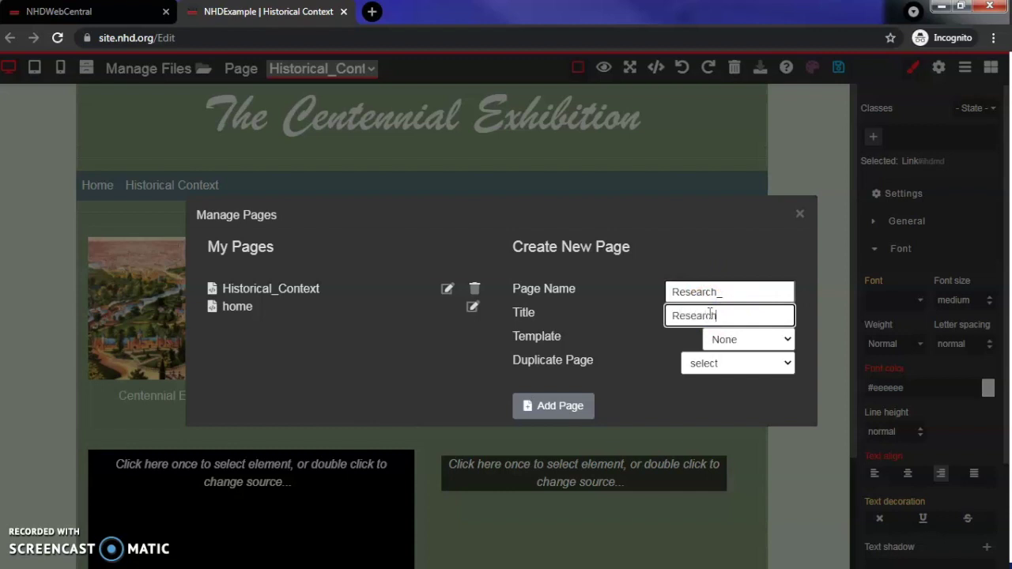
left_click_drag(577, 290, 513, 291)
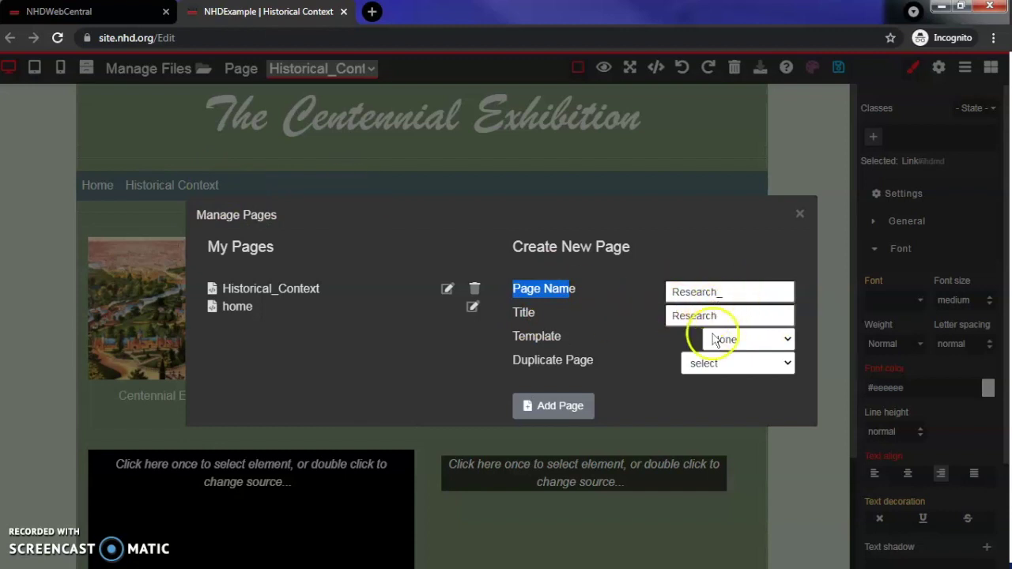
left_click(763, 341)
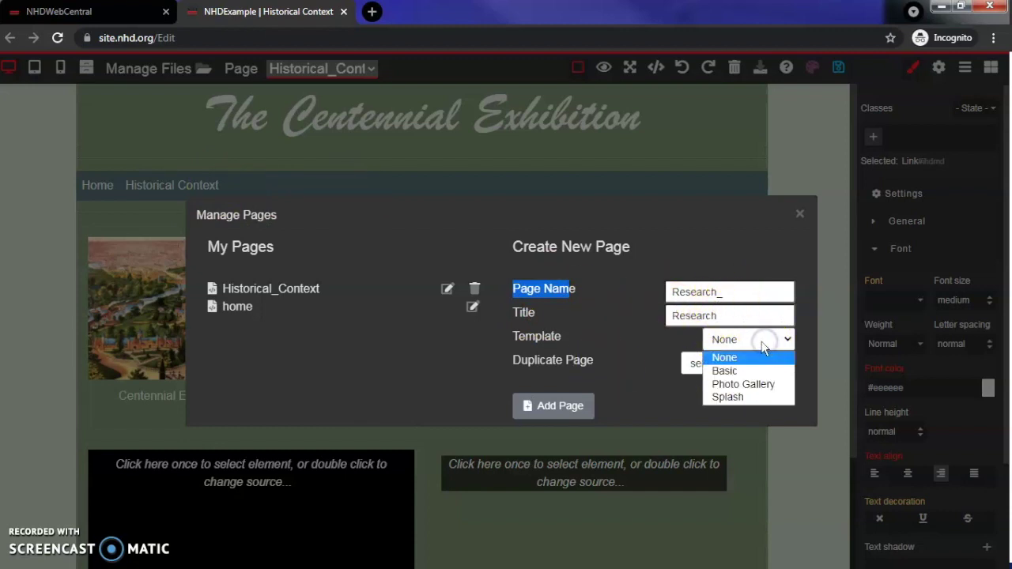
left_click(747, 358)
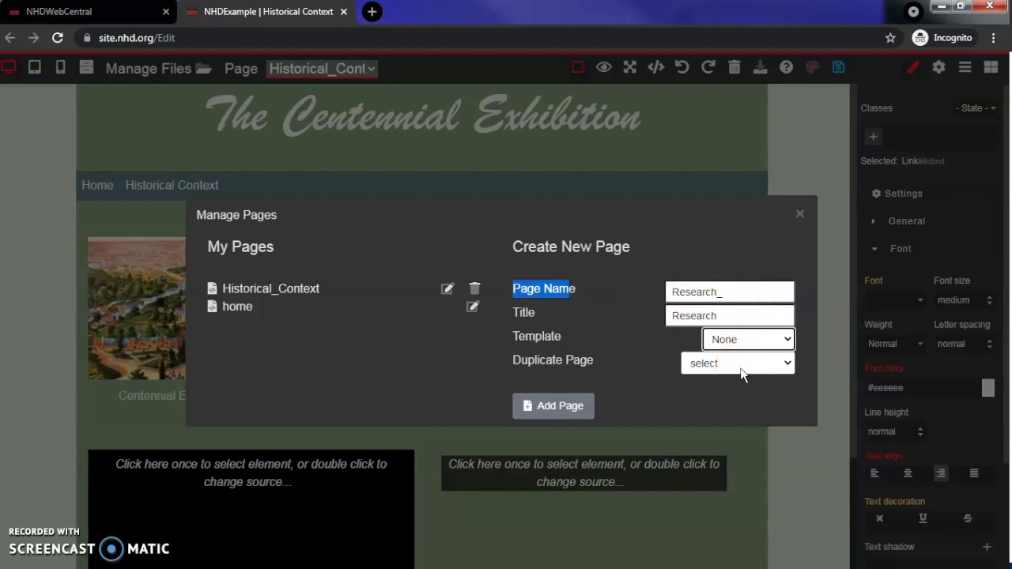
left_click(552, 408)
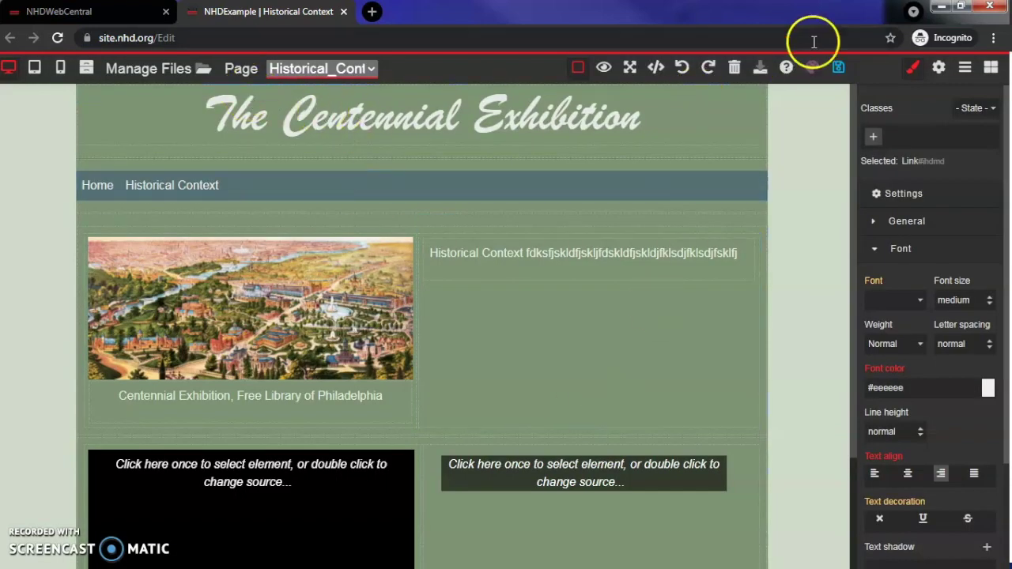
Step: Save the Historical Context page, reload the editor and dismiss the new features notice
left_click(838, 67)
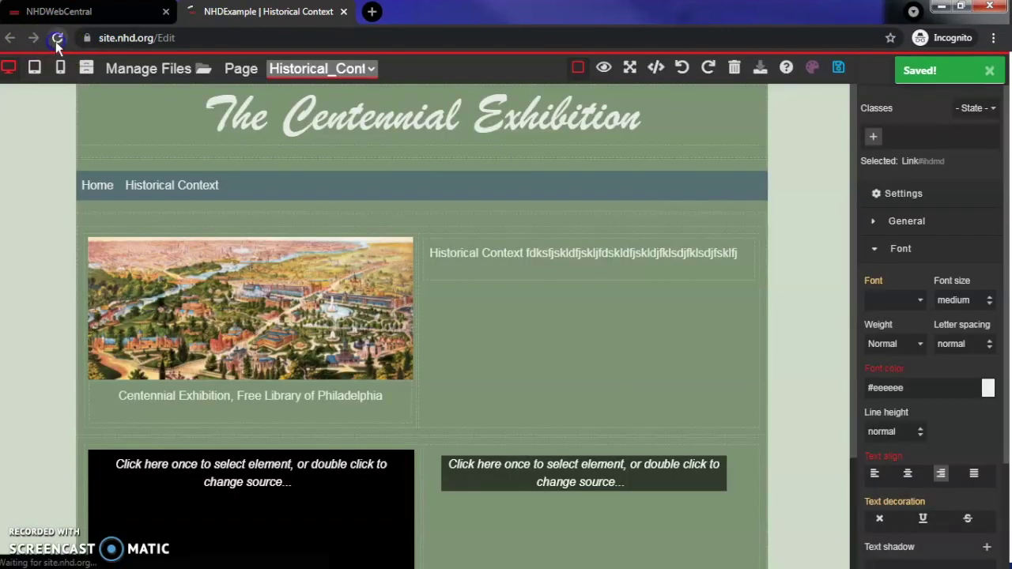
left_click(57, 38)
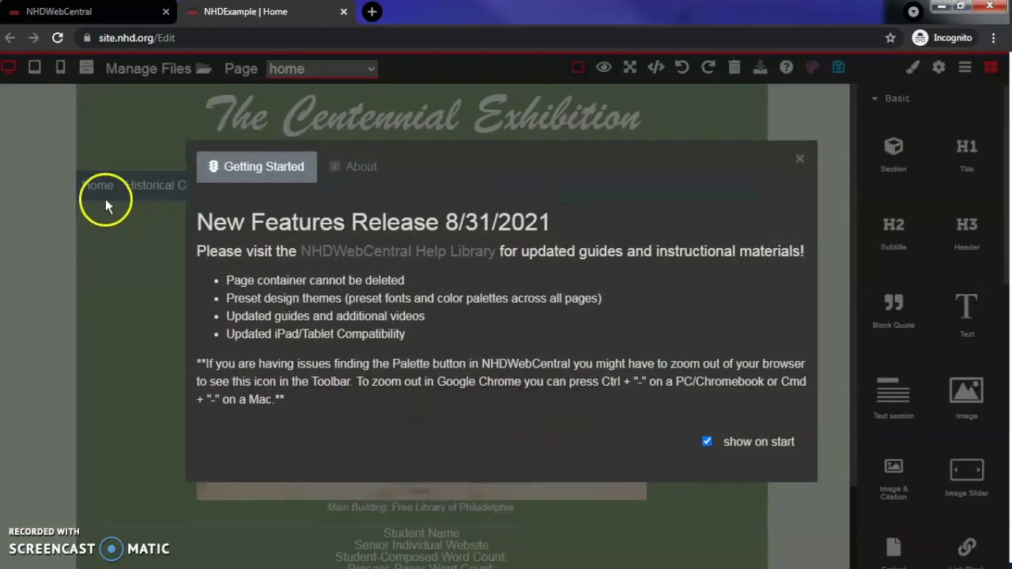
left_click(796, 159)
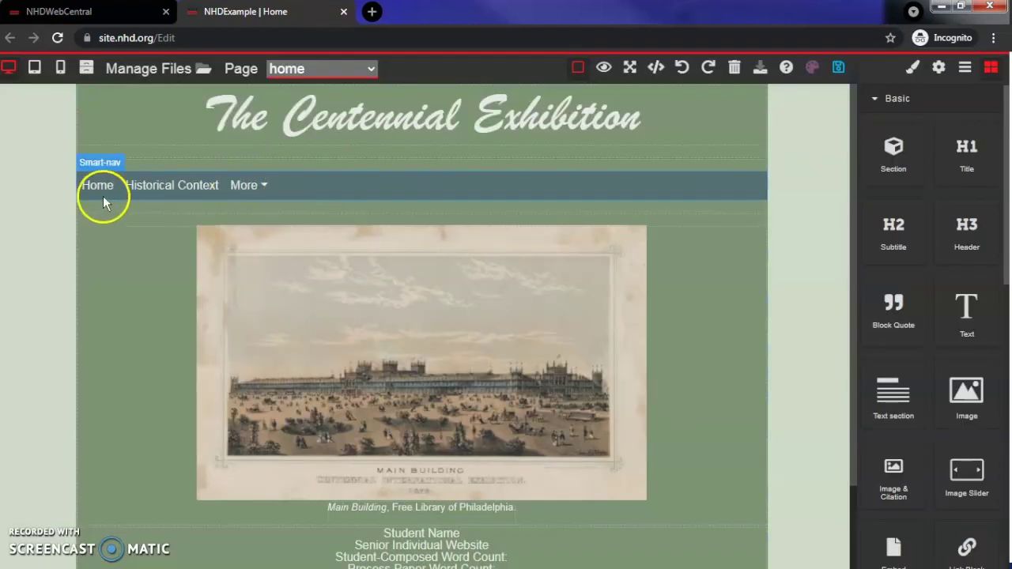
Step: In the navigation menu's Nav Editor, move the Research item out of the More submenu to the top level
double_click(292, 185)
left_click(271, 211)
left_click(279, 125)
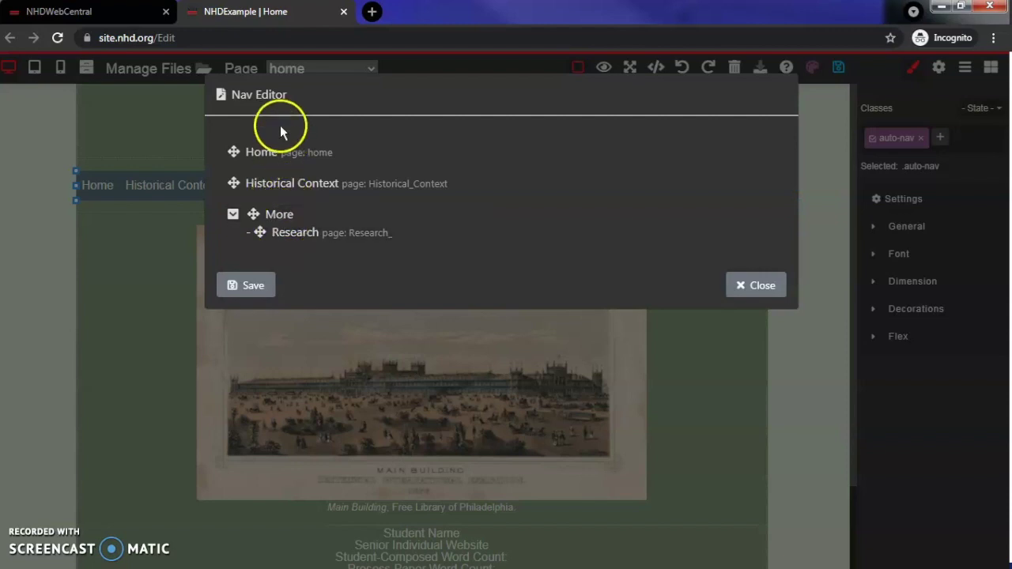
mouse_move(300, 236)
left_mouse_down()
mouse_move(280, 167)
mouse_move(285, 131)
mouse_move(280, 253)
mouse_move(289, 261)
mouse_move(289, 251)
left_mouse_up()
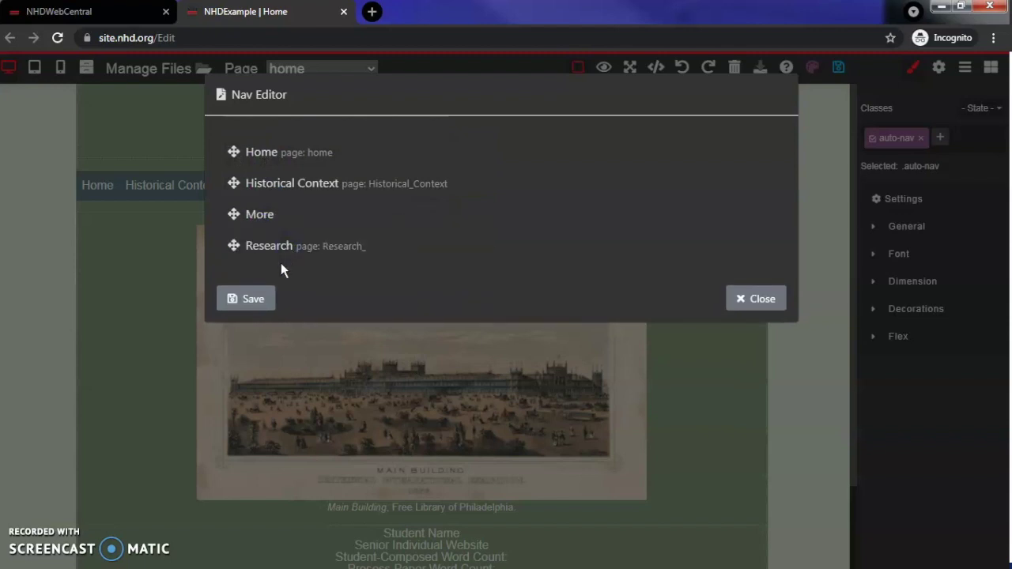
Step: Remove the More item from the navigation menu and save the menu changes
left_click(261, 215)
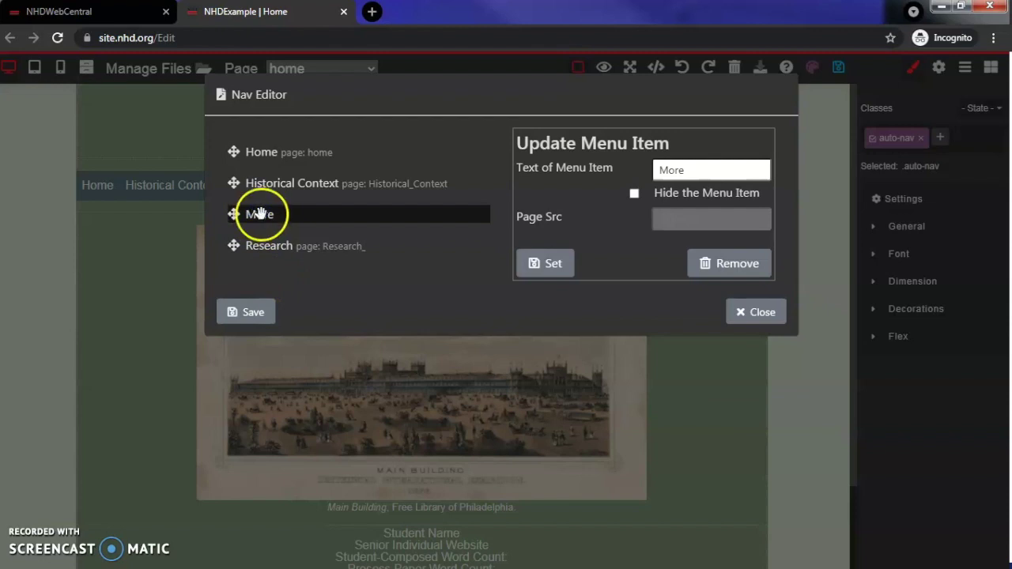
left_click(723, 265)
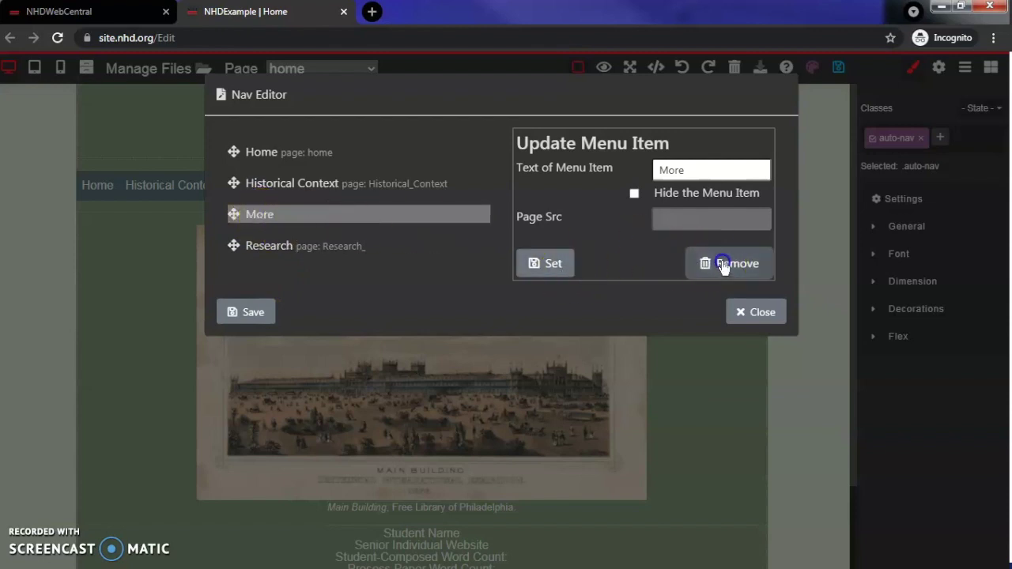
left_click(273, 316)
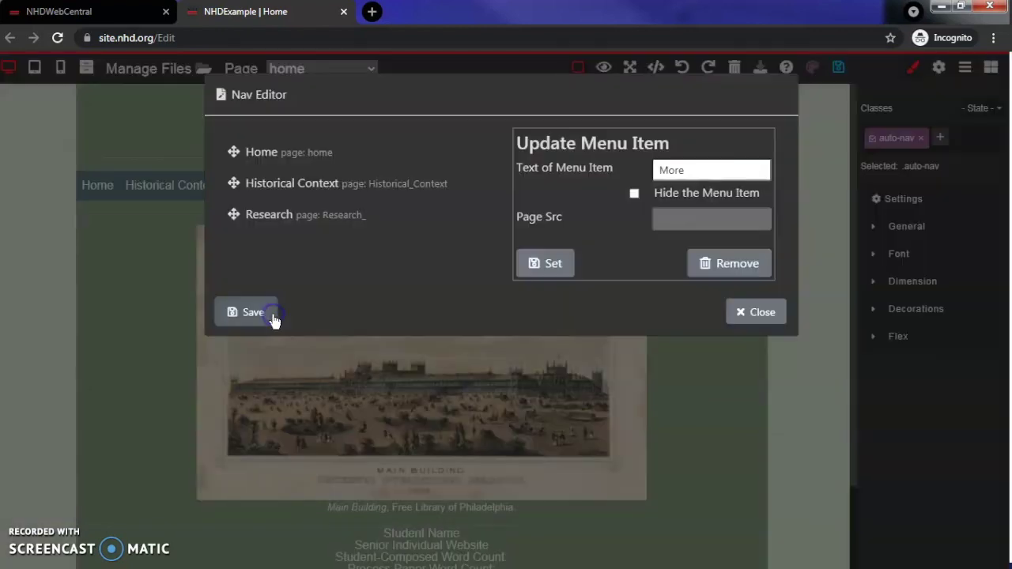
left_click(762, 313)
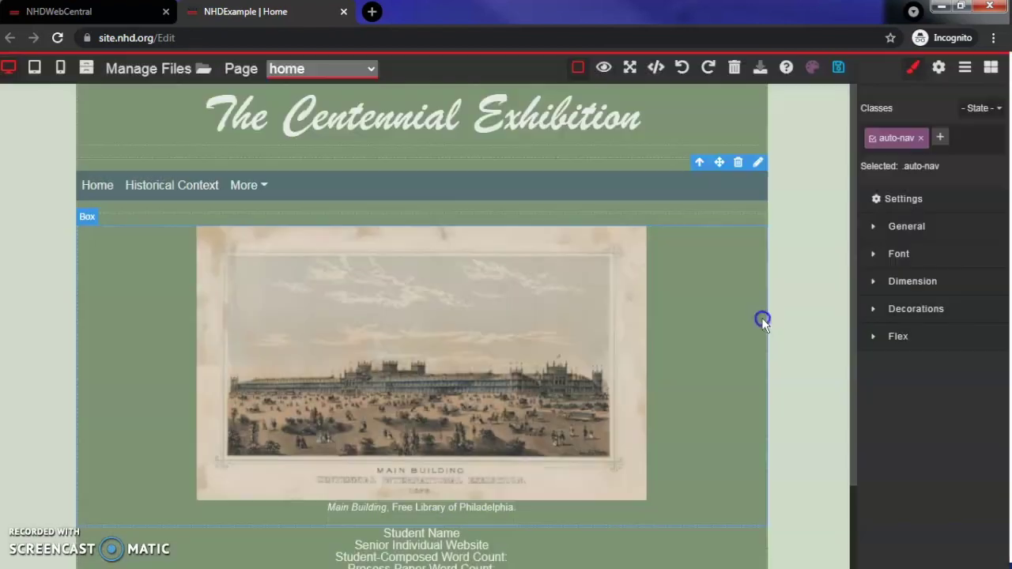
Step: Save the home page and reload the editor to check the updated navigation items in the Nav Editor
left_click(841, 69)
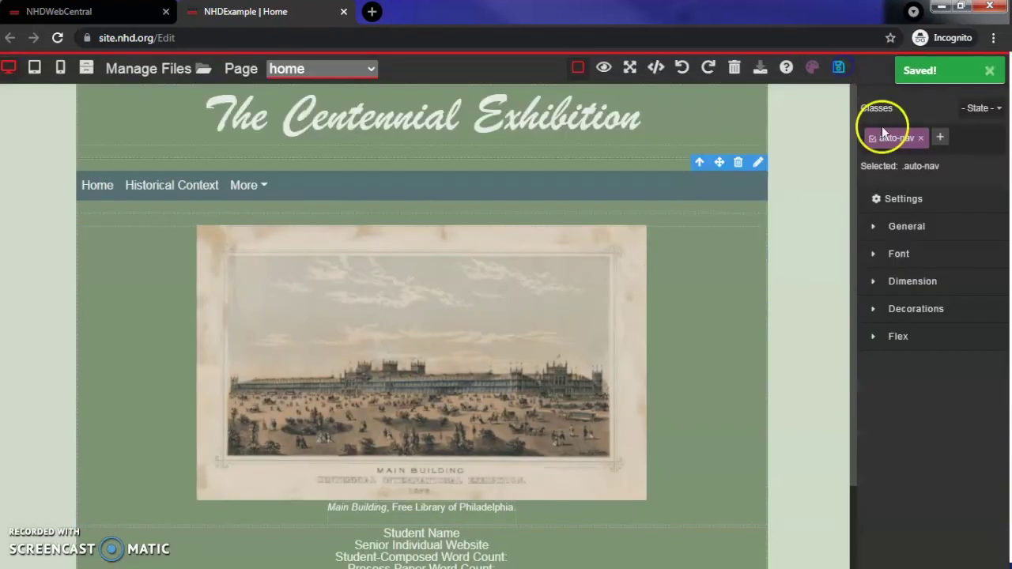
left_click(56, 38)
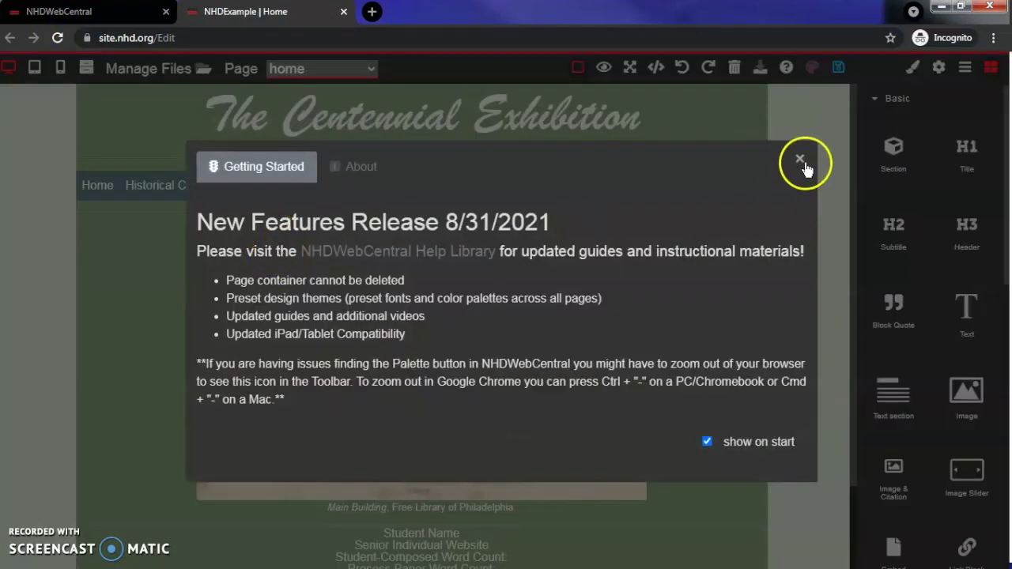
left_click(800, 162)
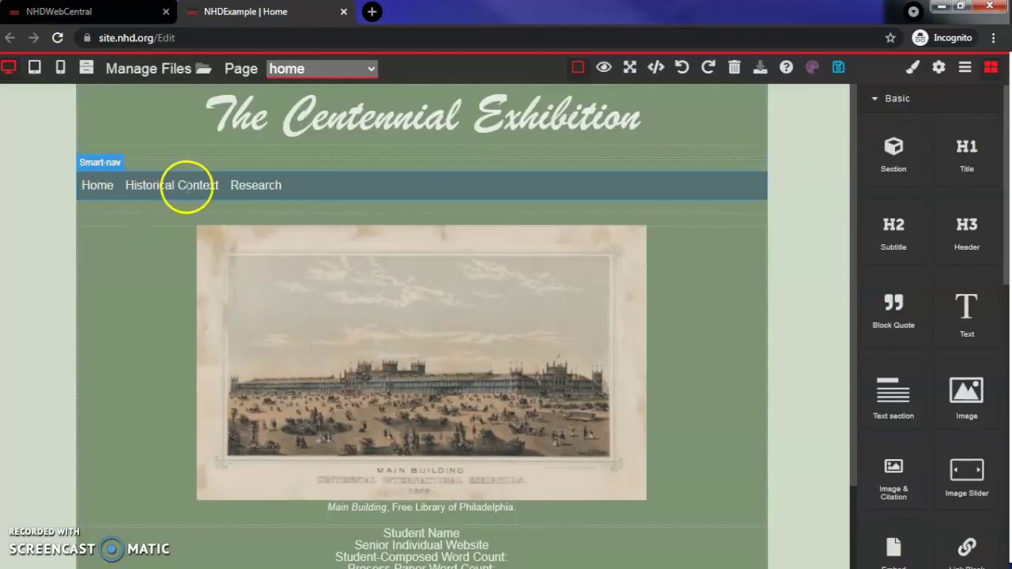
double_click(300, 186)
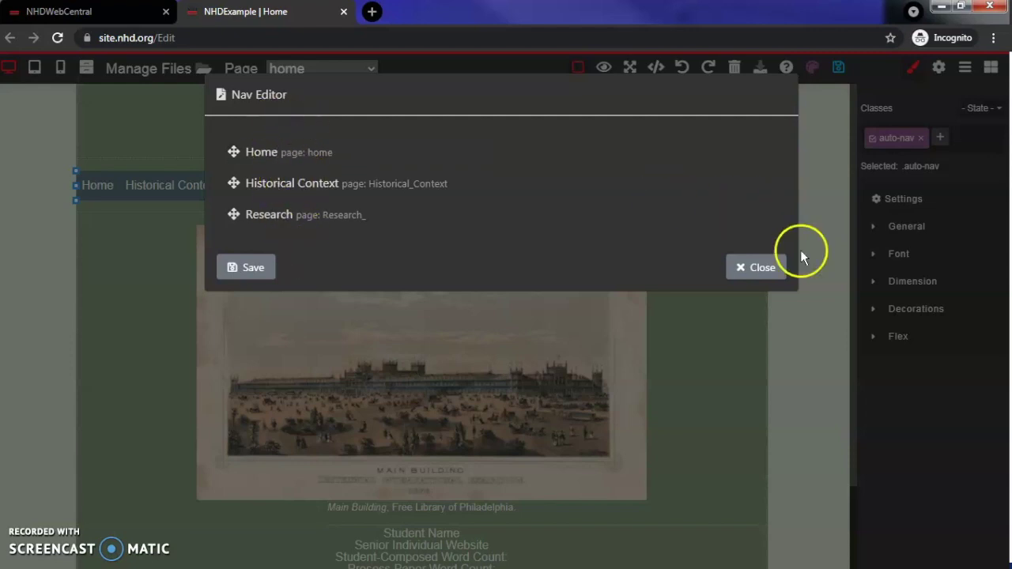
left_click(768, 269)
Step: Save the home page's outstanding changes and open the Research_ page for editing
left_click(332, 68)
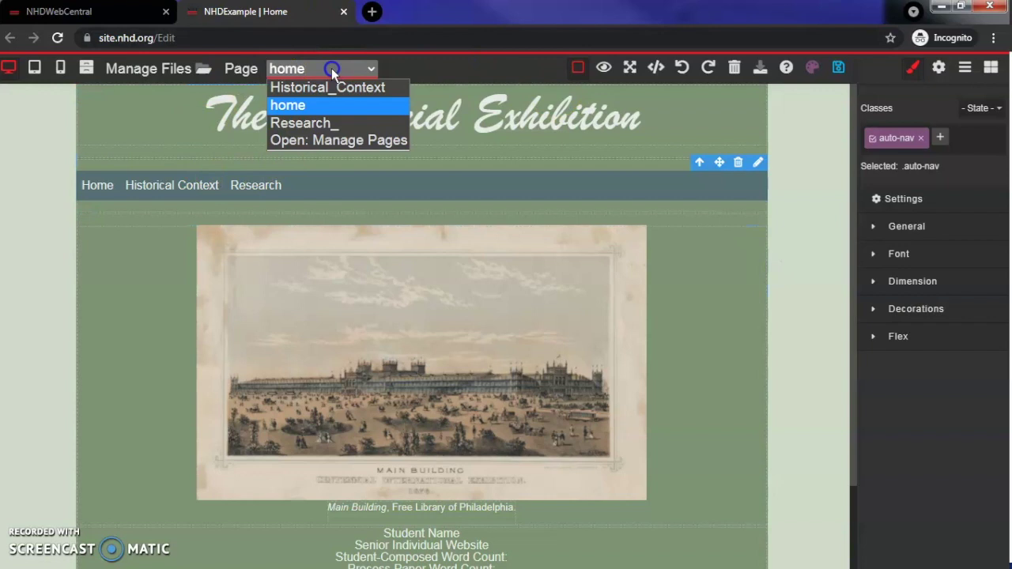
left_click(316, 122)
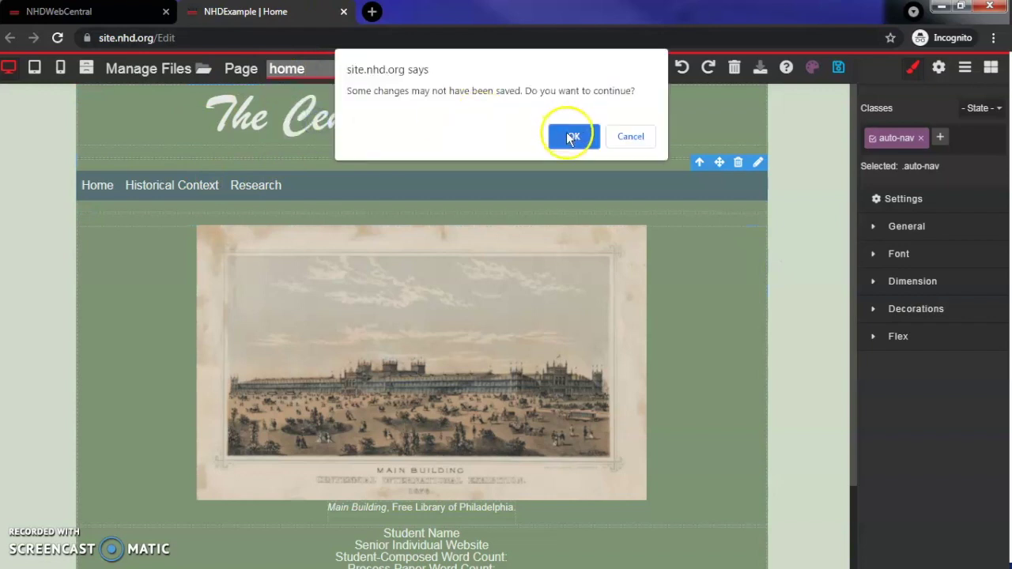
left_click(640, 140)
left_click(838, 67)
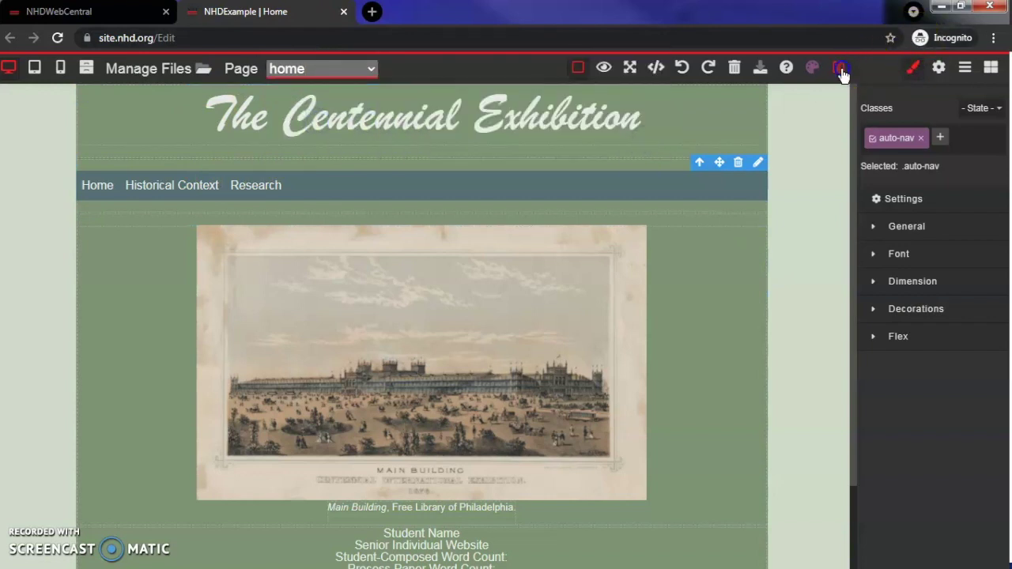
left_click(269, 68)
left_click(301, 123)
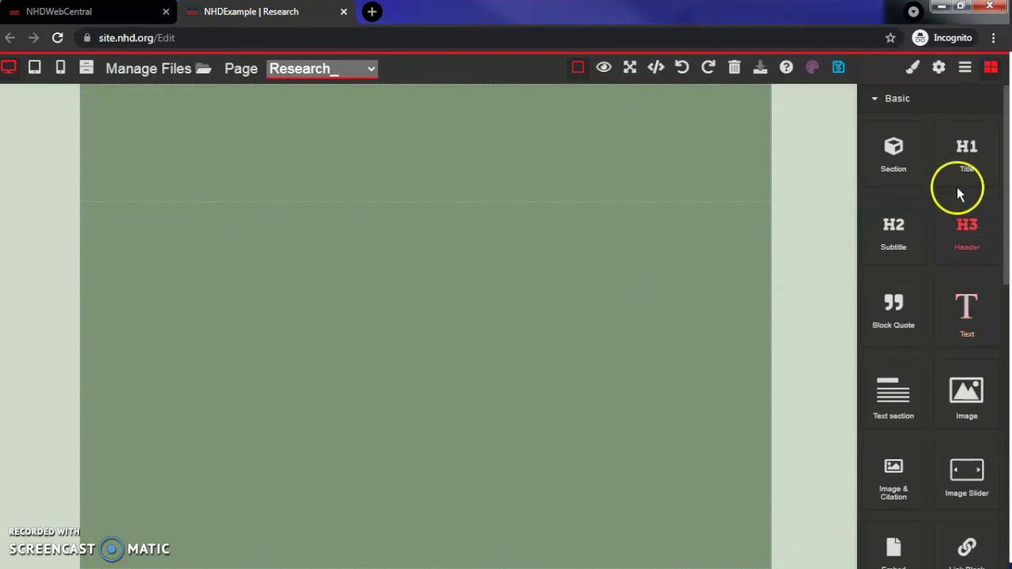
Step: Add a Title element and a horizontal rule beneath it in the top box of the Research_ page
left_click_drag(963, 160, 418, 109)
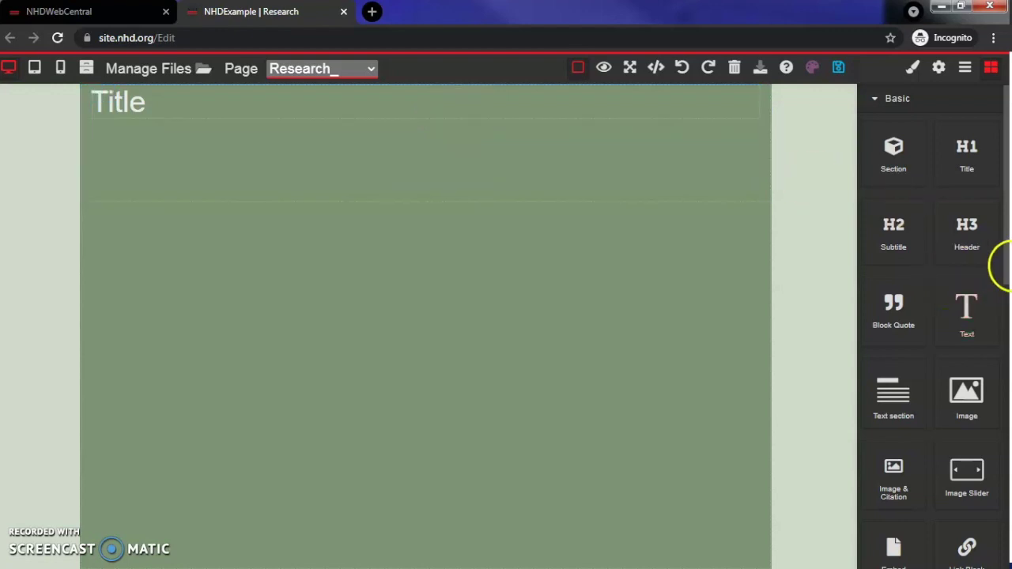
left_click_drag(1006, 265, 1000, 453)
left_click_drag(904, 402, 363, 166)
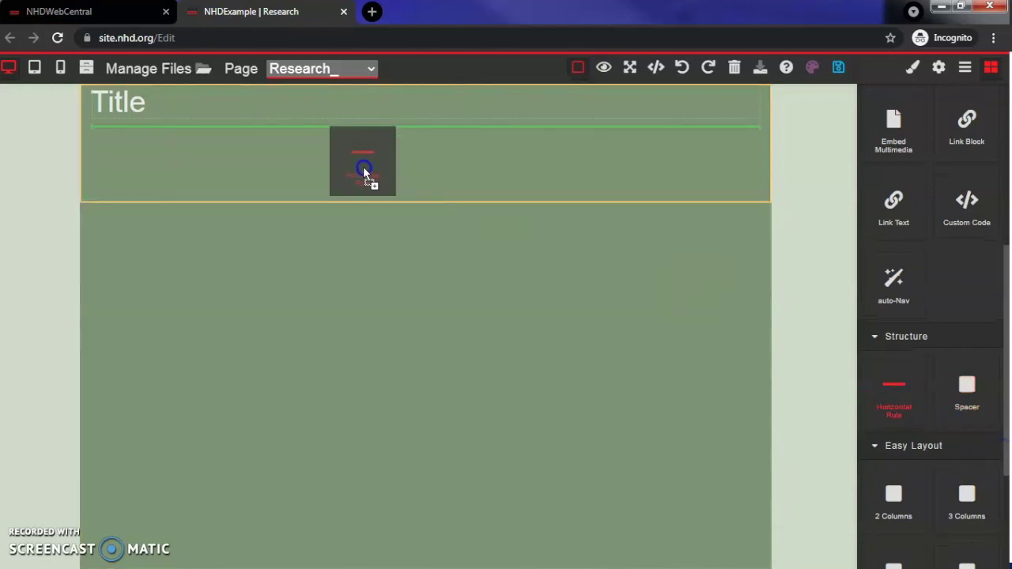
Step: Add one auto-Nav menu under the horizontal rule, with a second horizontal rule directly below the menu
left_click_drag(895, 278, 360, 155)
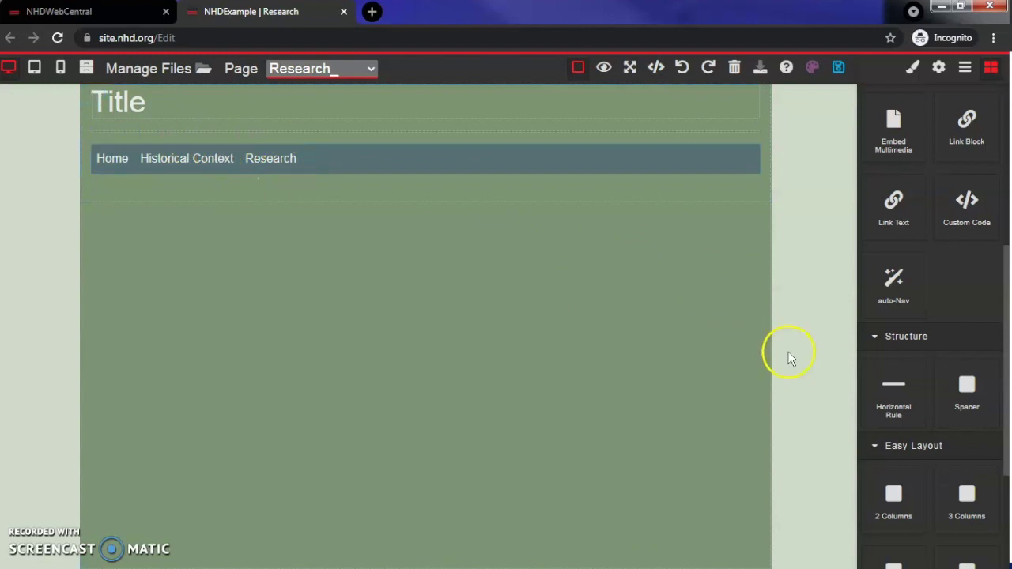
left_click_drag(894, 278, 365, 183)
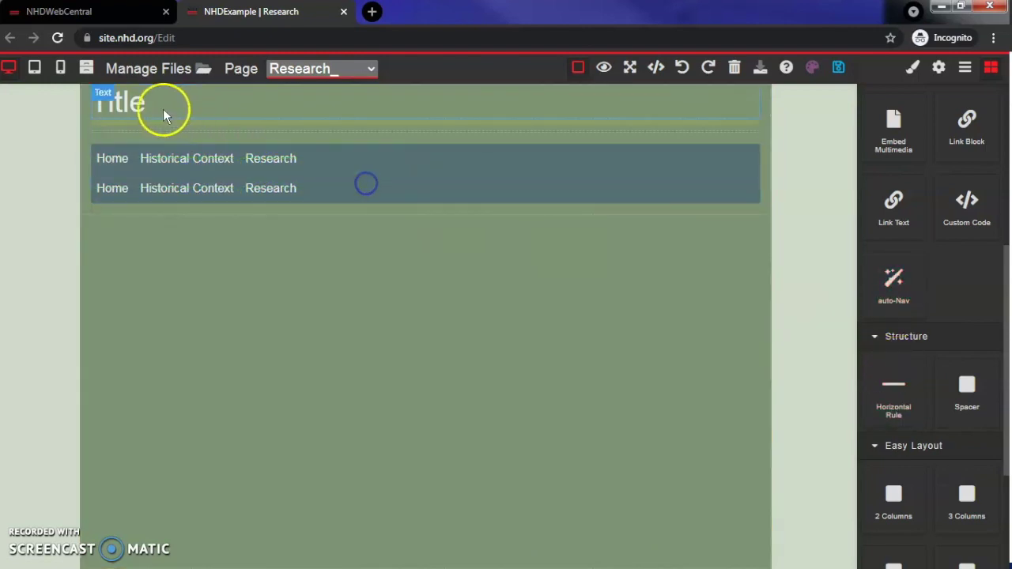
left_click(682, 70)
left_click_drag(894, 387, 267, 197)
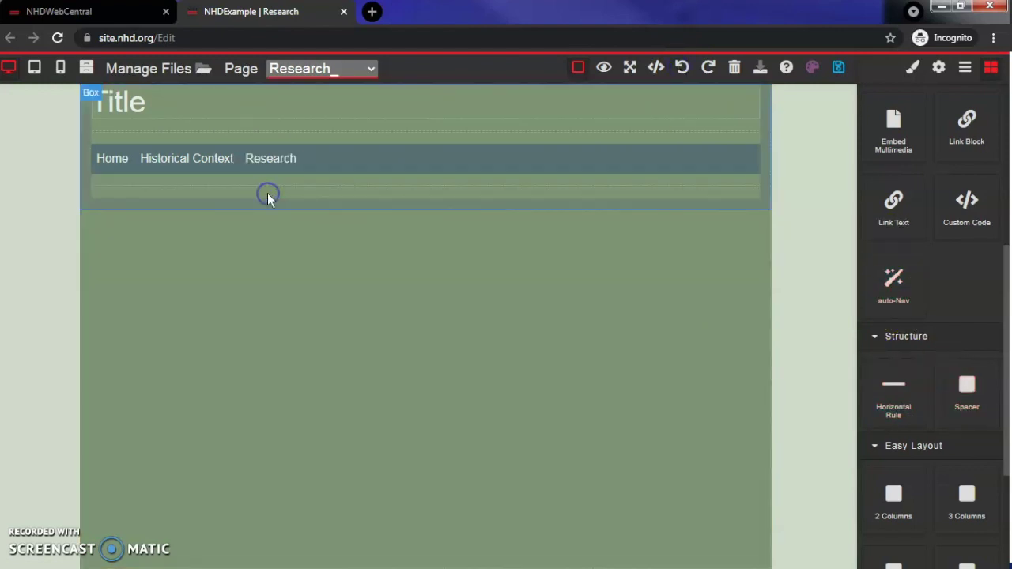
Step: Replace the placeholder title text with "The Centennial Exhibition"
double_click(144, 102)
left_click_drag(147, 103, 99, 107)
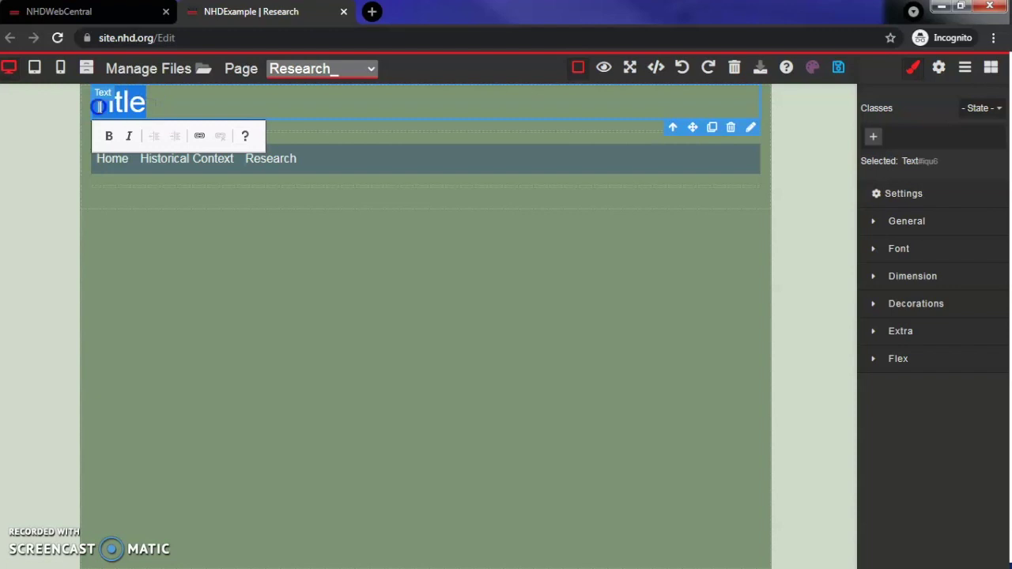
type("The Centennial Exhibition")
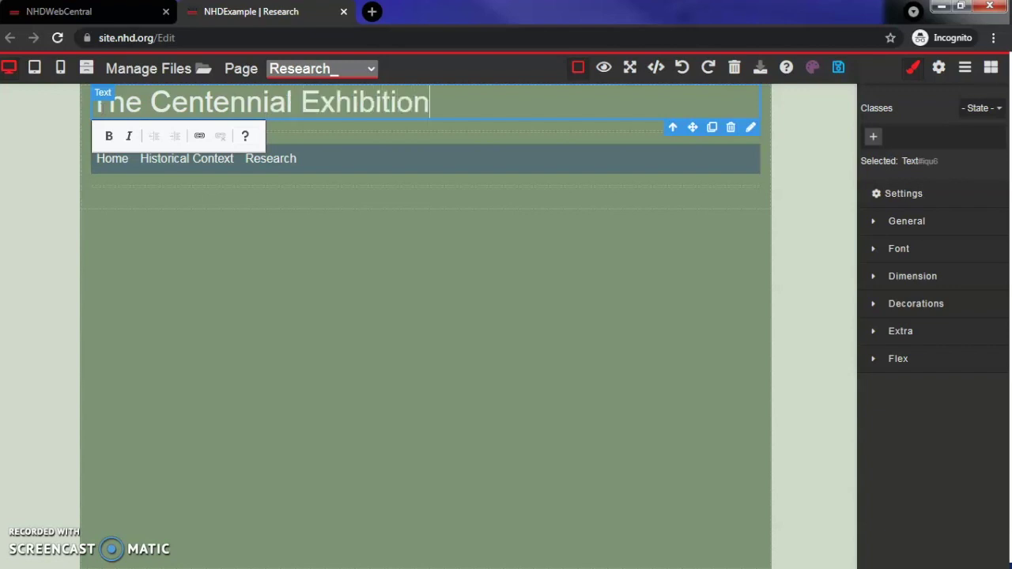
Step: Set the Research_ page's title in Brush Script MT at 70 px, centre its text, and save the page
left_click(900, 252)
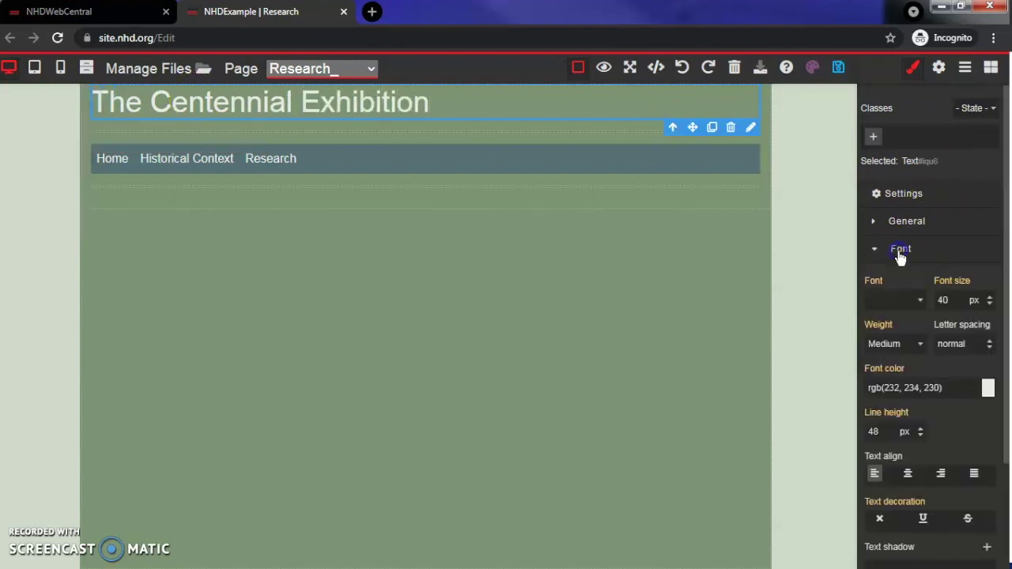
left_click(901, 301)
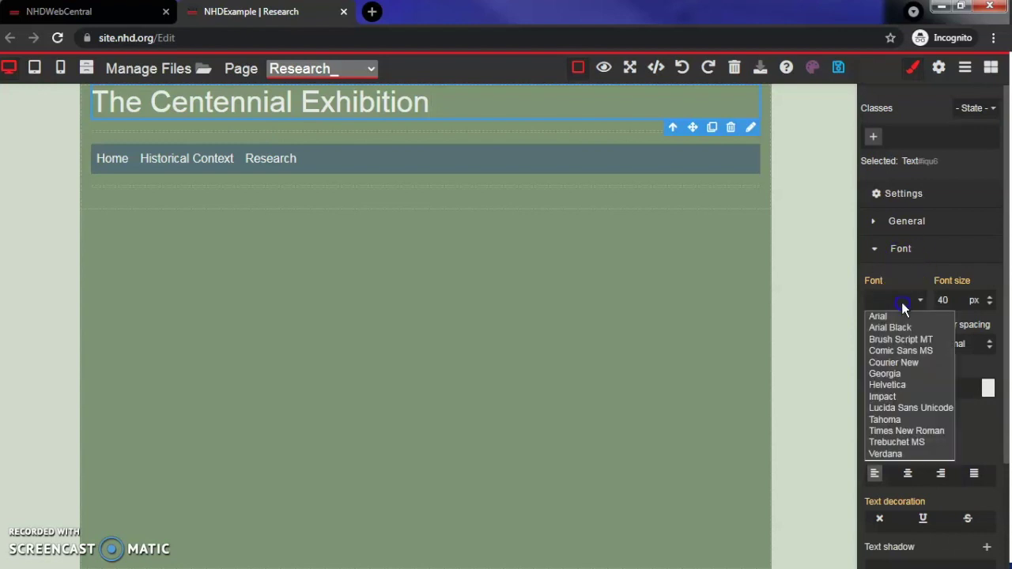
left_click(904, 340)
double_click(961, 300)
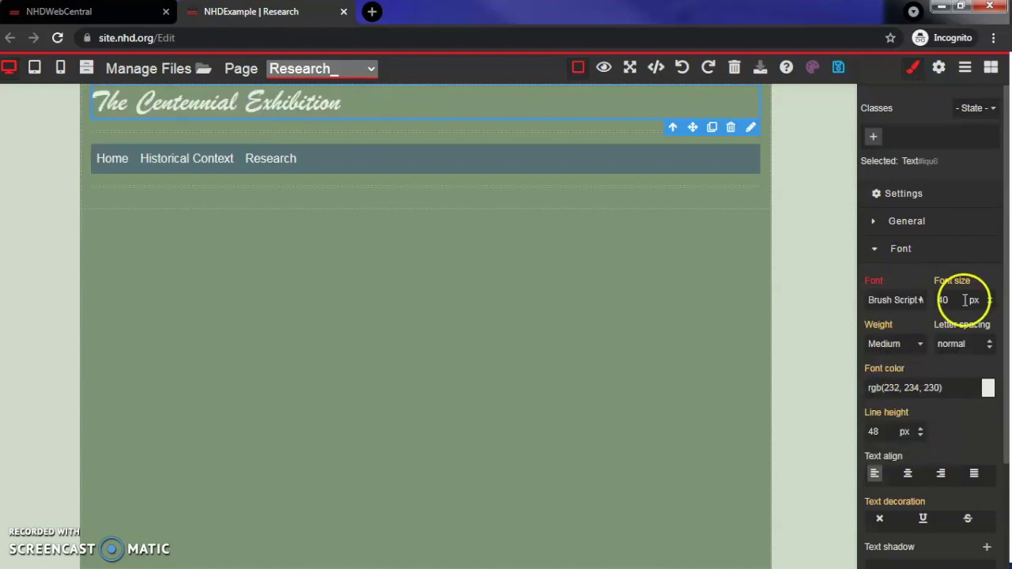
key("Return")
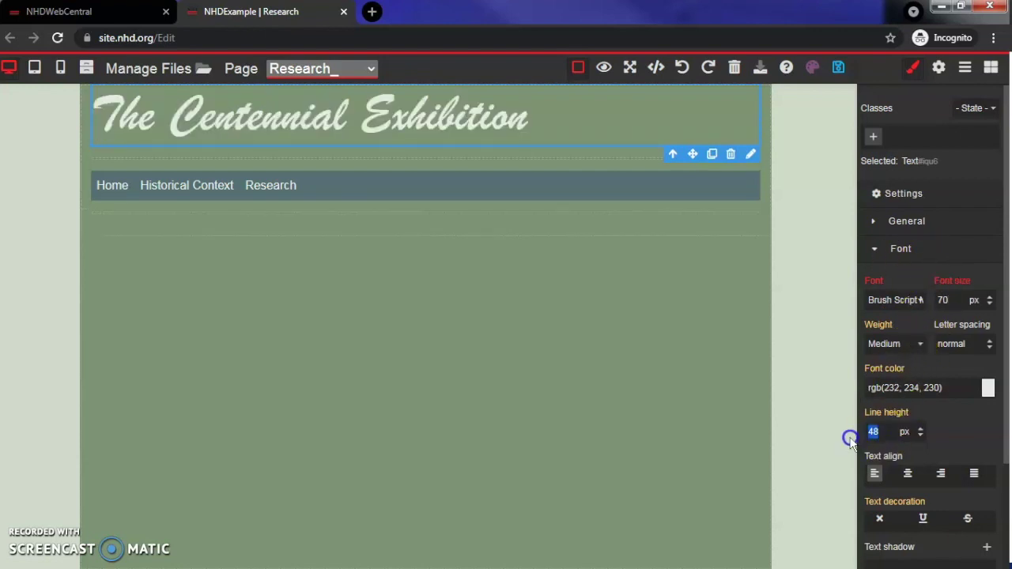
left_click(906, 473)
left_click(838, 67)
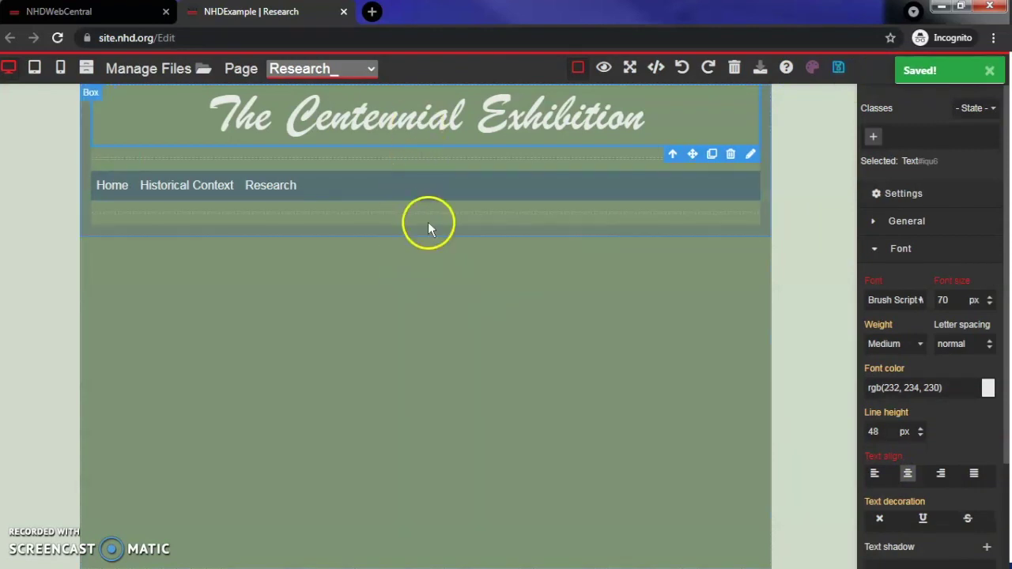
Step: Add a Flexbox below the lower horizontal rule and delete its second column so one full-width column is left
left_click(991, 68)
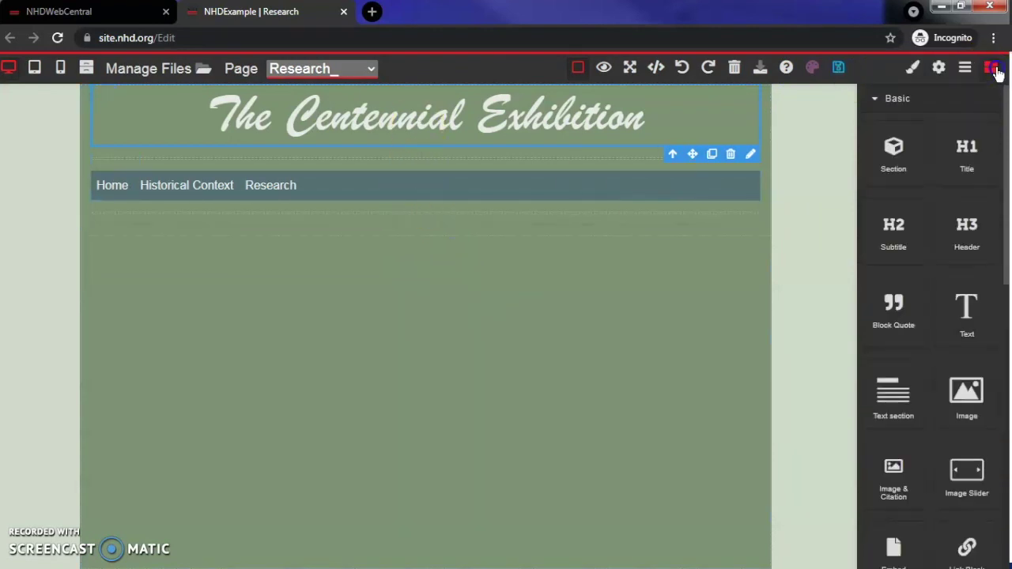
left_click_drag(1006, 147, 1008, 447)
left_click_drag(885, 542, 404, 229)
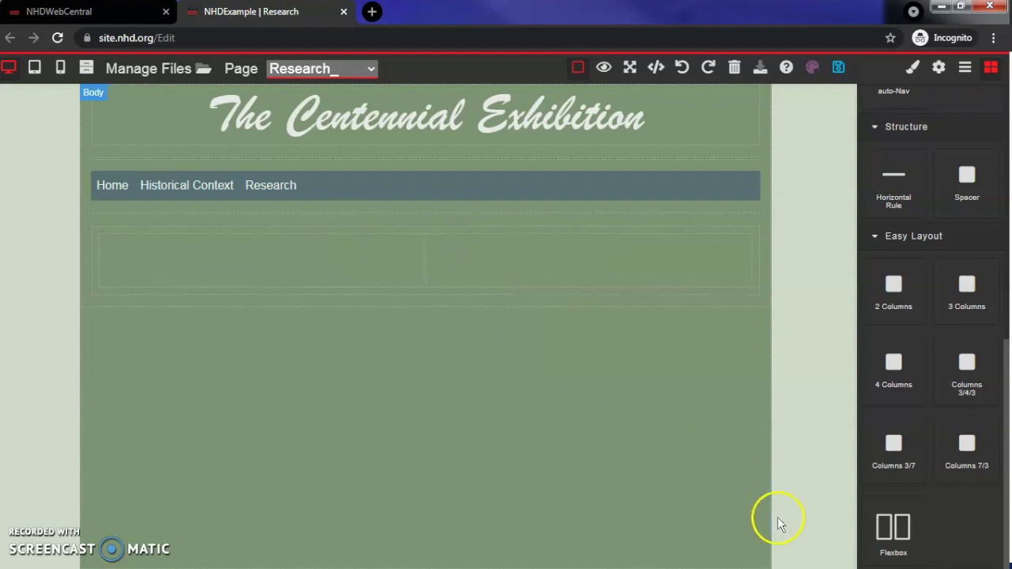
left_click_drag(1008, 348, 1006, 99)
left_click(573, 264)
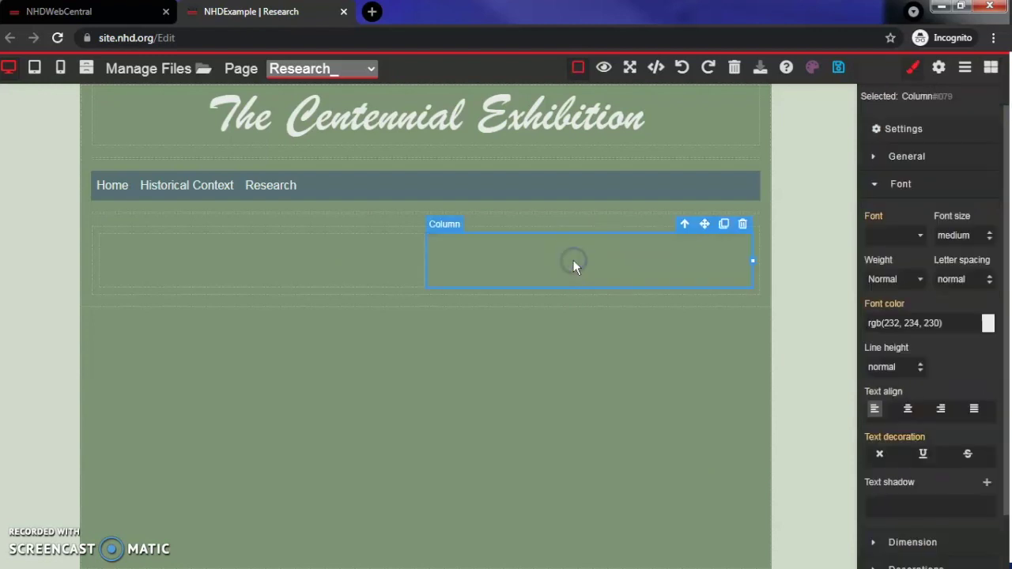
left_click(476, 270)
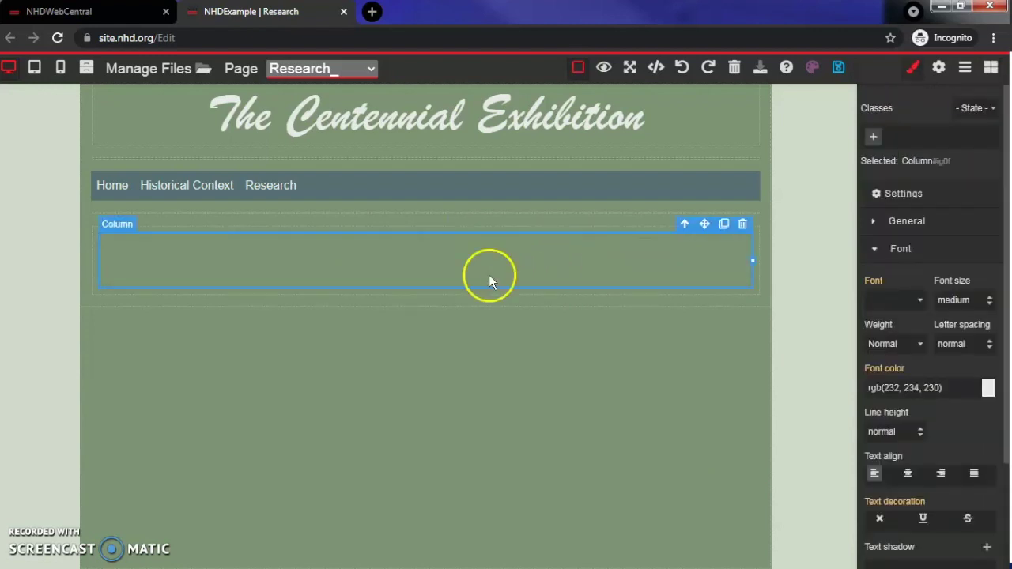
Step: Add an Embed Multimedia element to the full-width column and set its source to NHD_Process_Paper.pdf
left_click(991, 70)
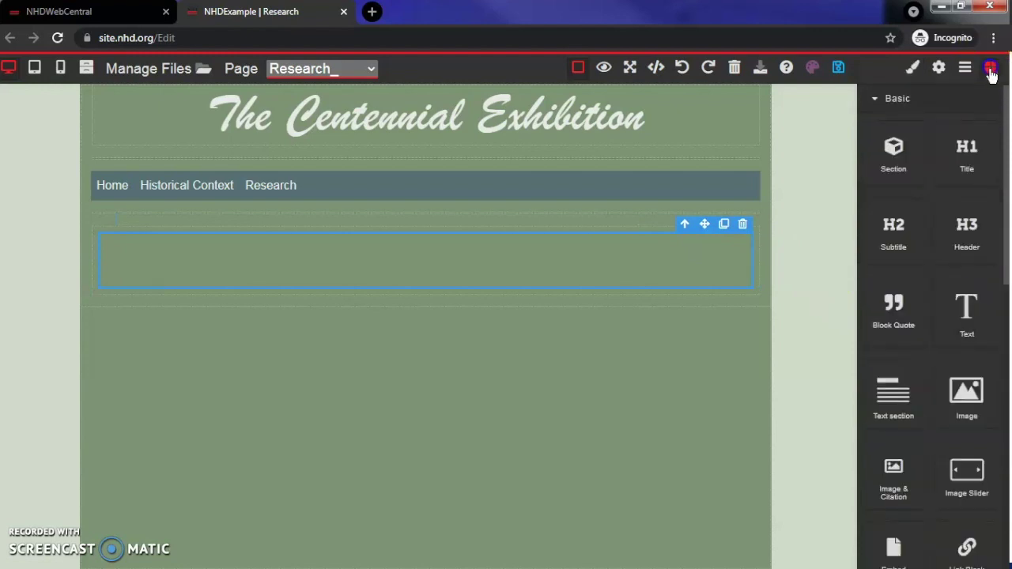
left_click_drag(1004, 154, 1006, 269)
left_click_drag(894, 302, 518, 269)
left_click(367, 284)
double_click(368, 285)
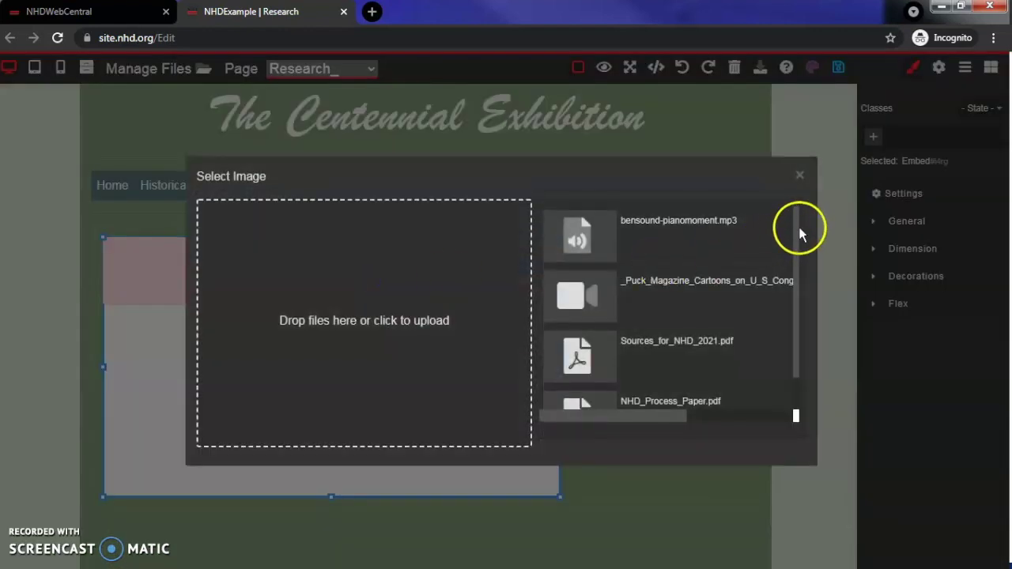
left_click_drag(794, 227, 795, 286)
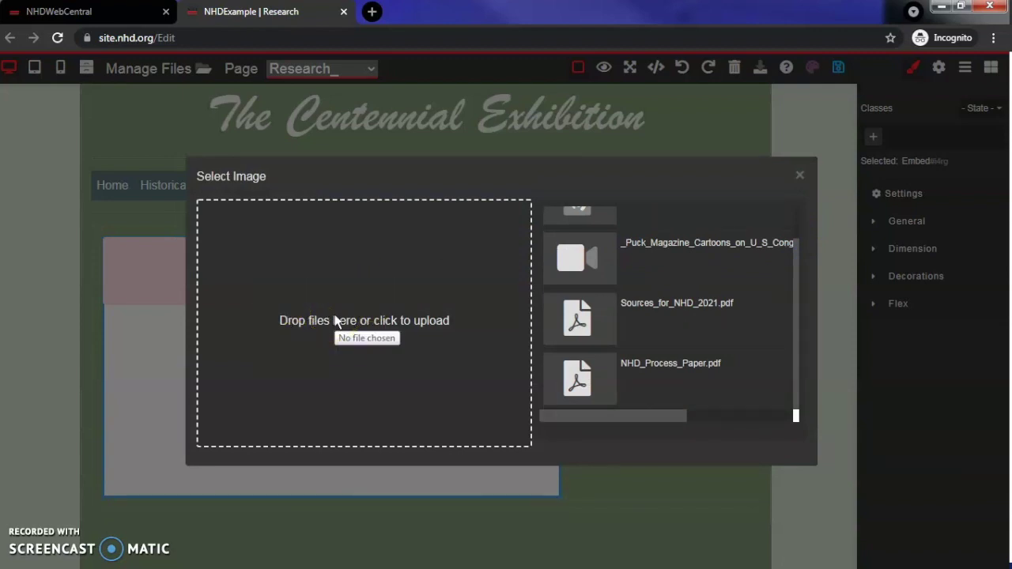
left_click(676, 379)
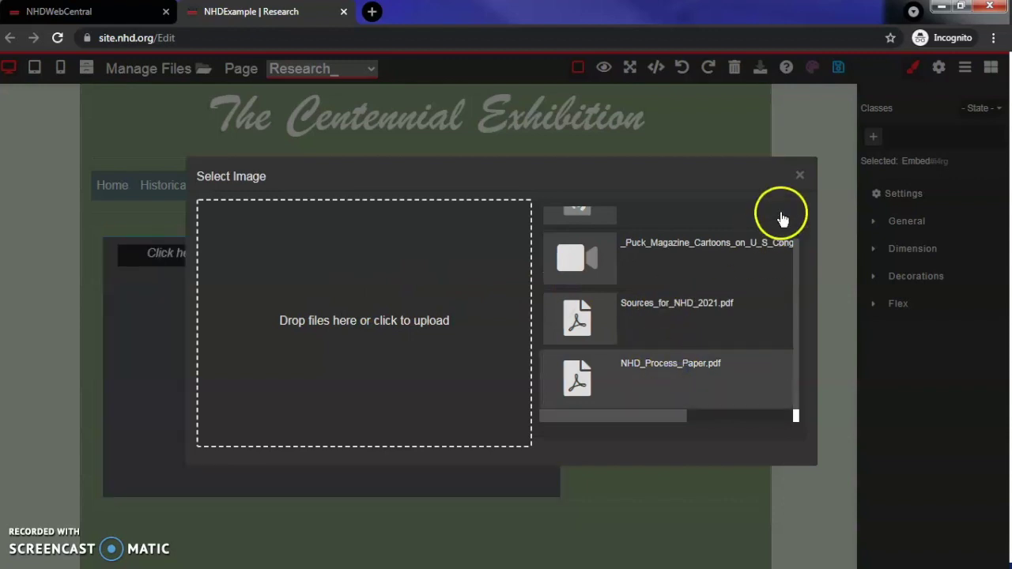
left_click(800, 176)
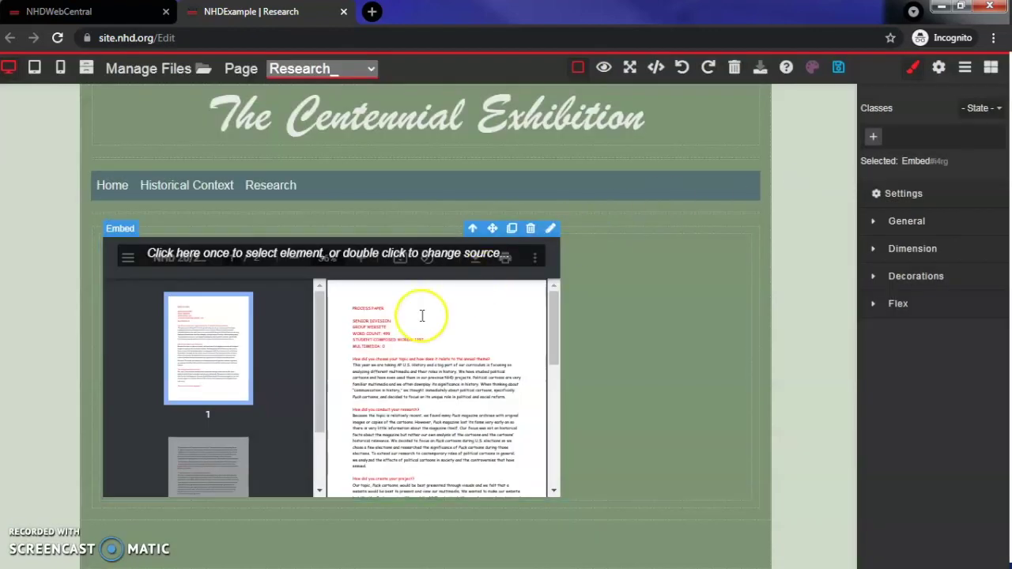
Step: Try right and left alignment on the embedded process paper and settle on centre alignment
left_click(574, 307)
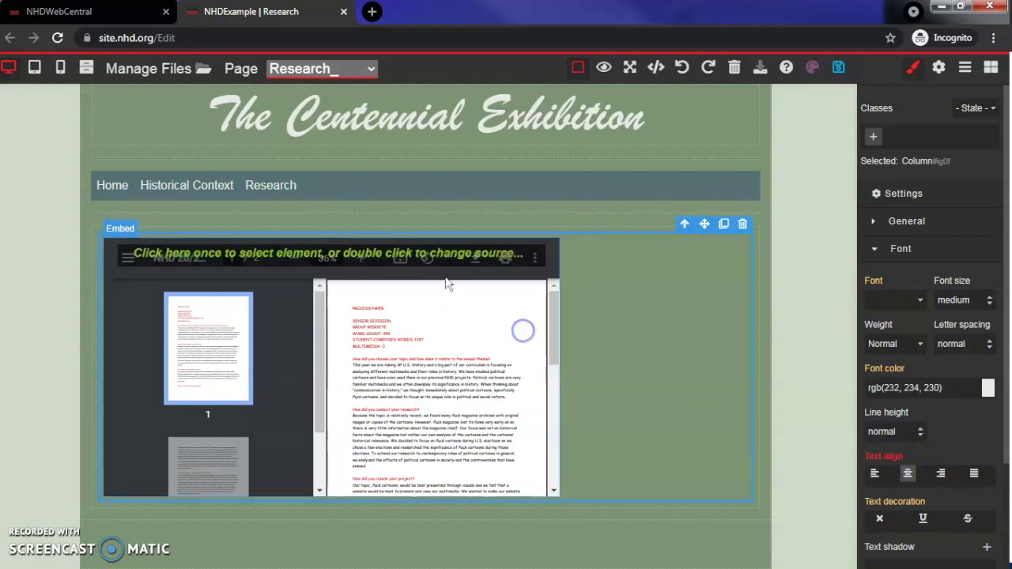
left_click(385, 259)
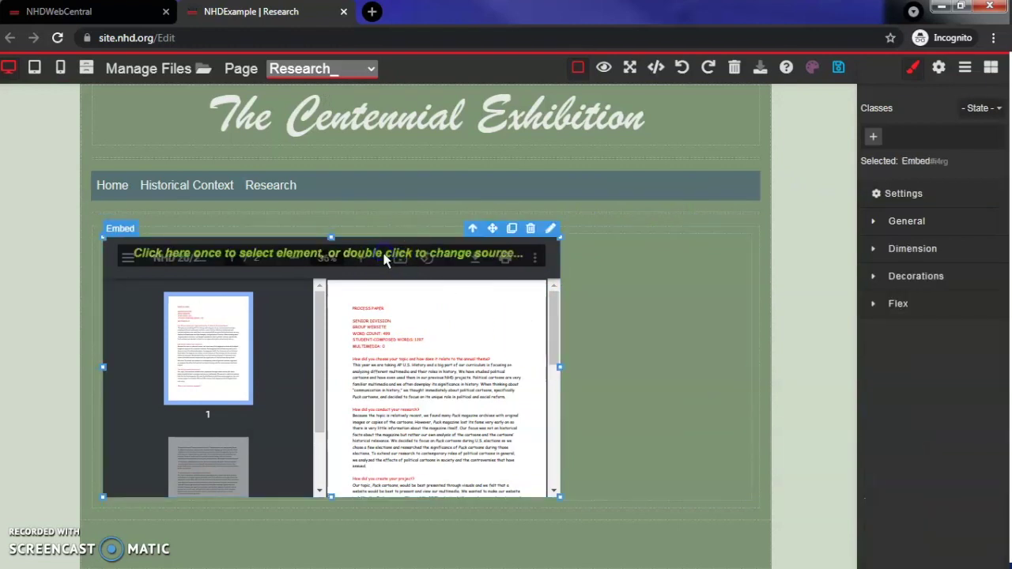
left_click(906, 221)
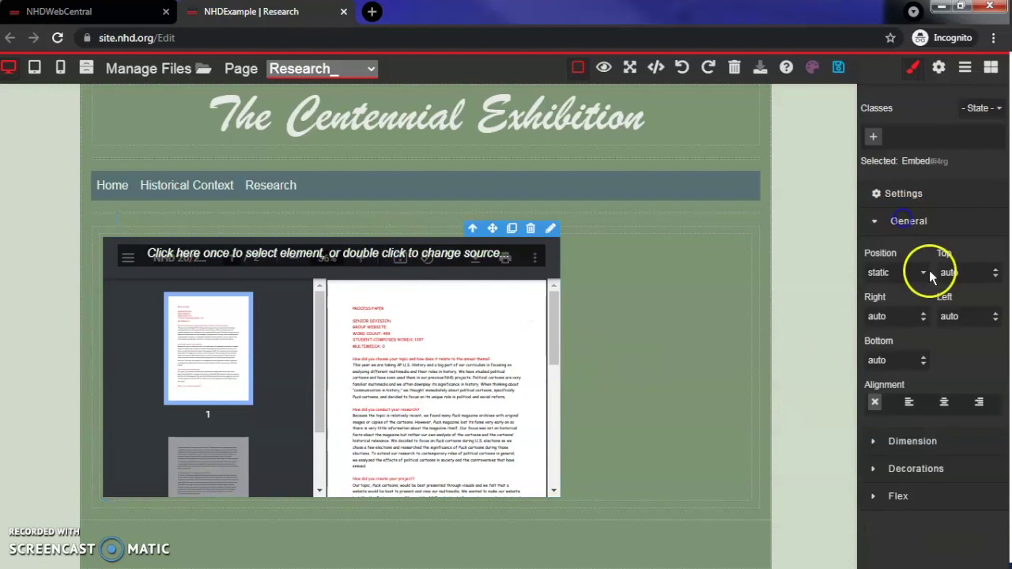
left_click(979, 403)
left_click(911, 404)
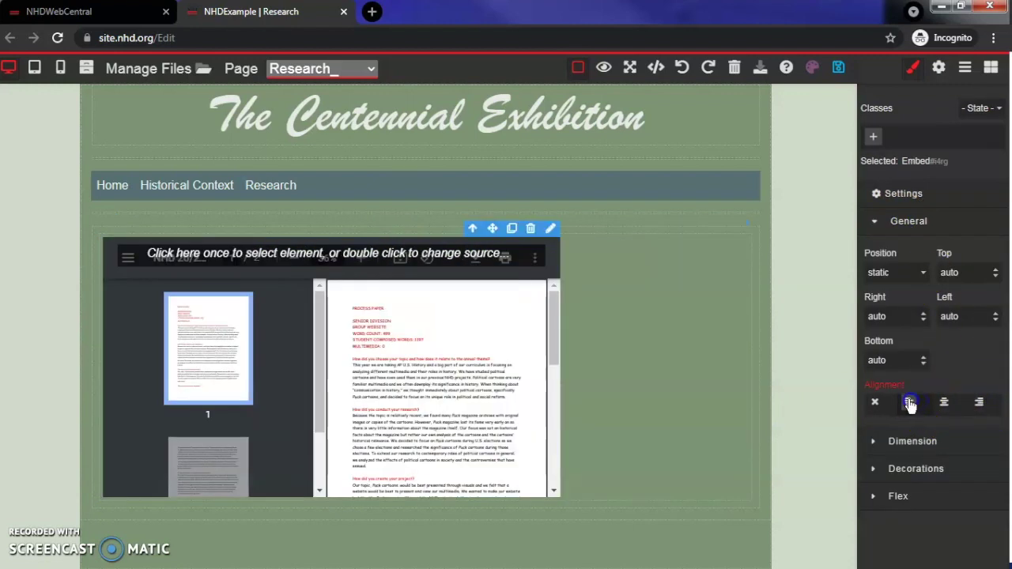
left_click(625, 390)
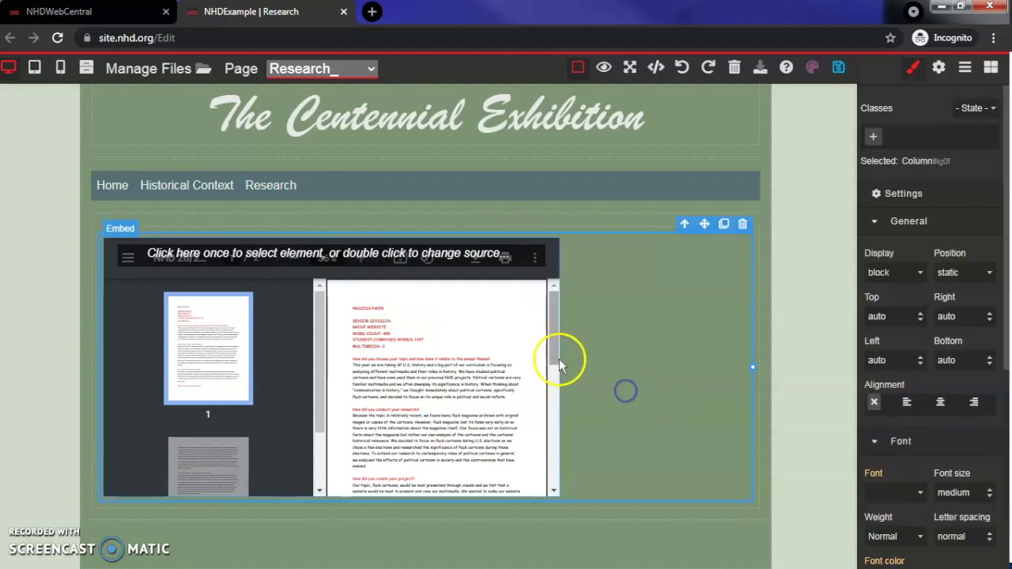
left_click(390, 257)
Step: Enlarge the embedded process paper to fill the width of its column and save the page
left_click_drag(560, 496, 752, 543)
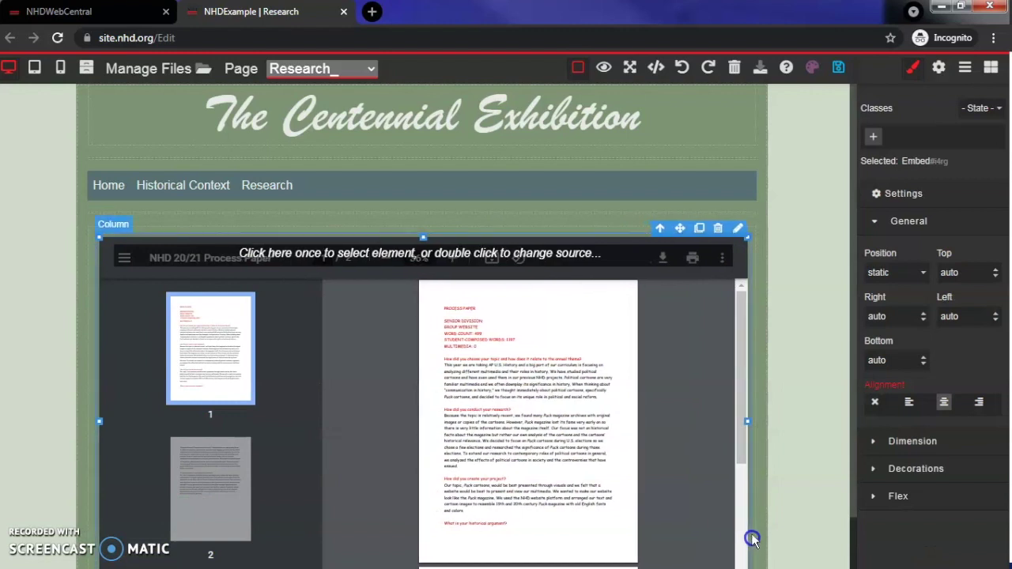
scroll(845, 261, "down", 1)
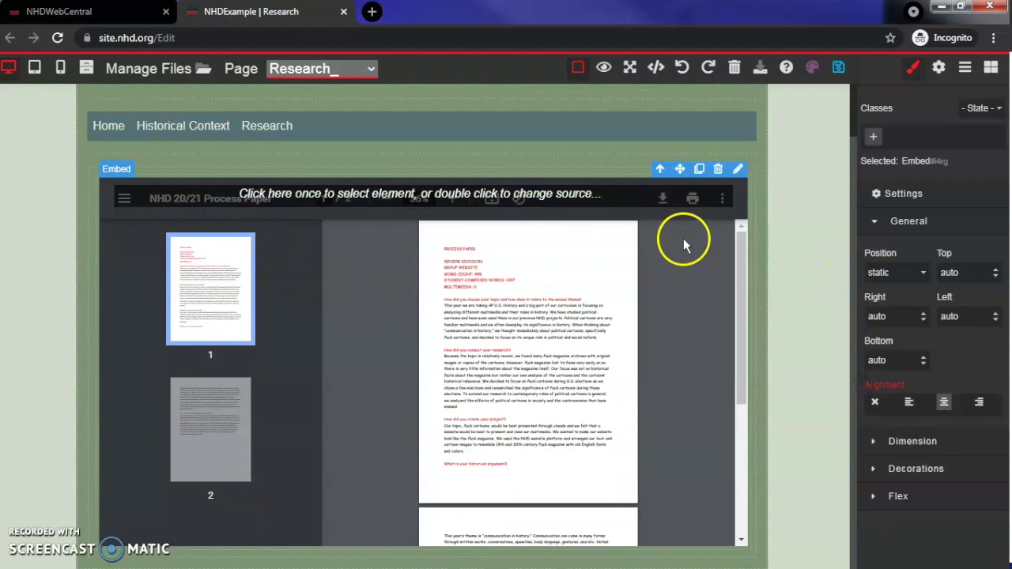
left_click(839, 68)
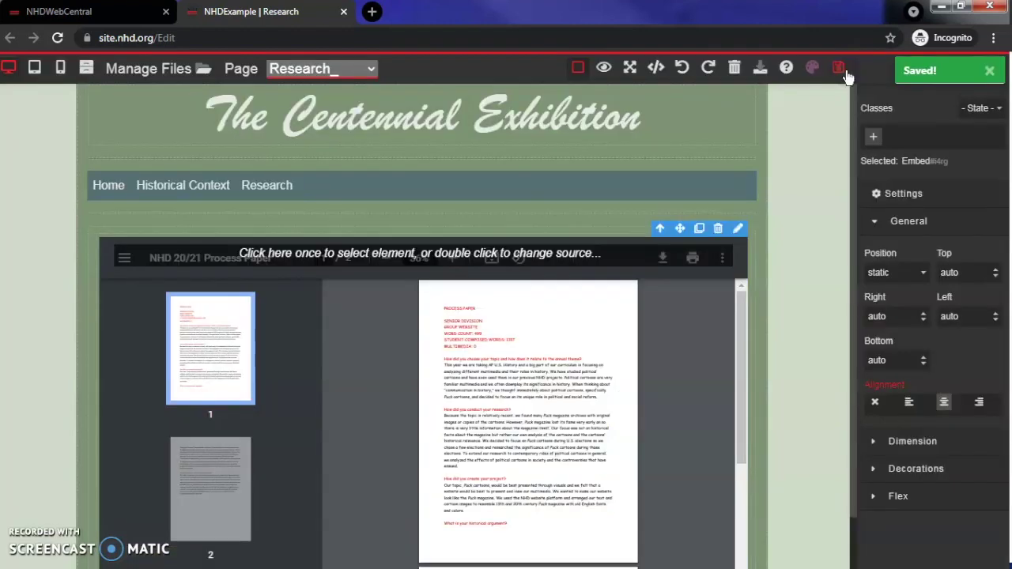
Step: Add a second Flexbox beneath the process paper and delete one of its columns to leave a single full-width column
left_click(989, 70)
left_click(993, 69)
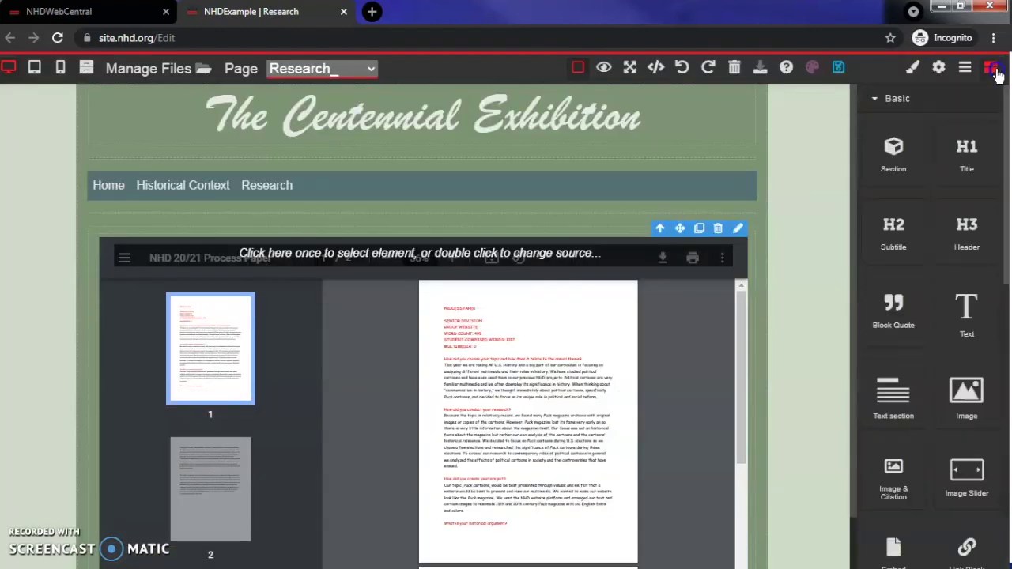
scroll(1004, 164, "down", 10)
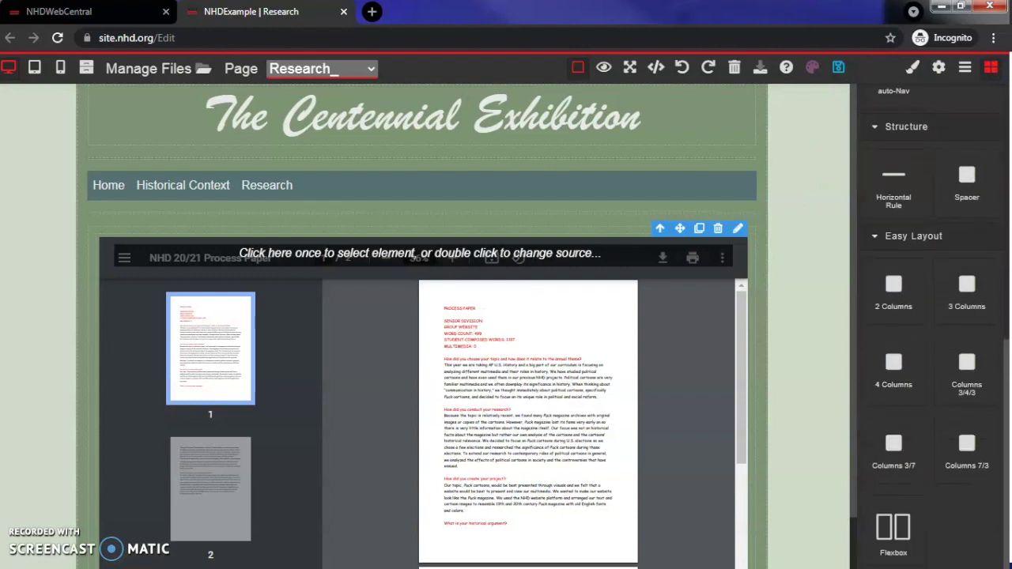
left_click_drag(883, 510, 373, 553)
left_click(823, 332)
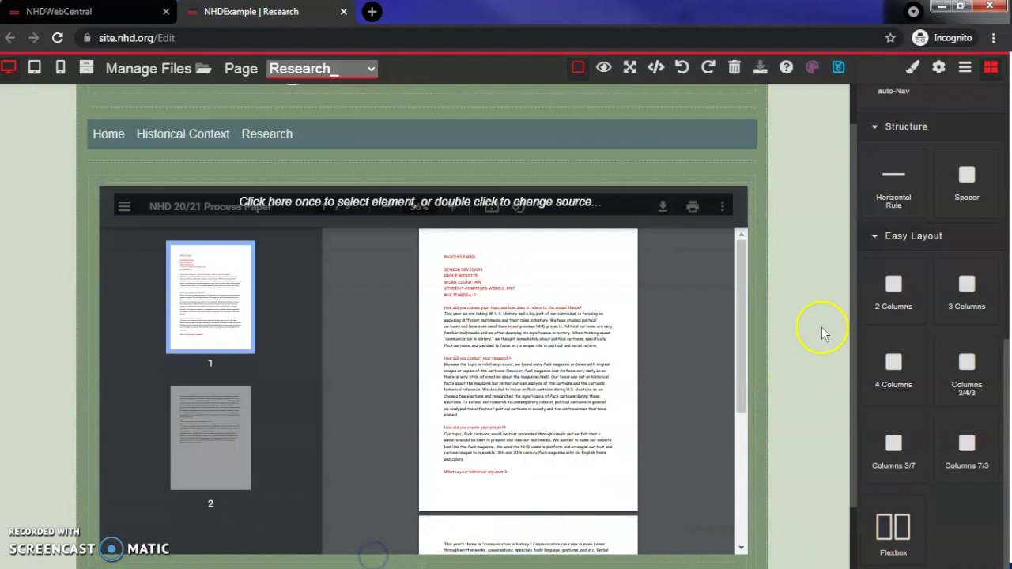
scroll(857, 348, "down", 1)
left_click(559, 527)
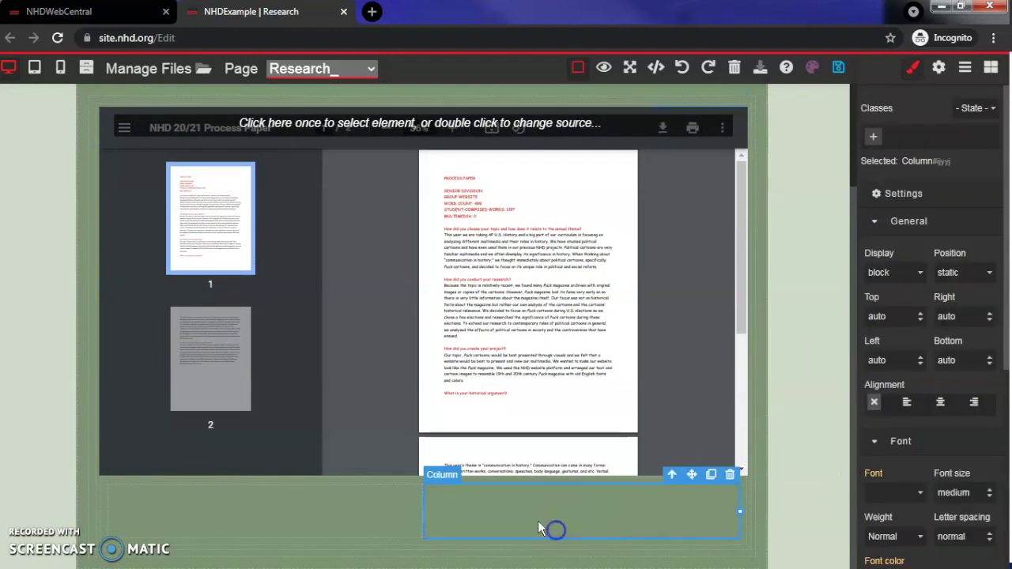
left_click(543, 501)
left_click(445, 515)
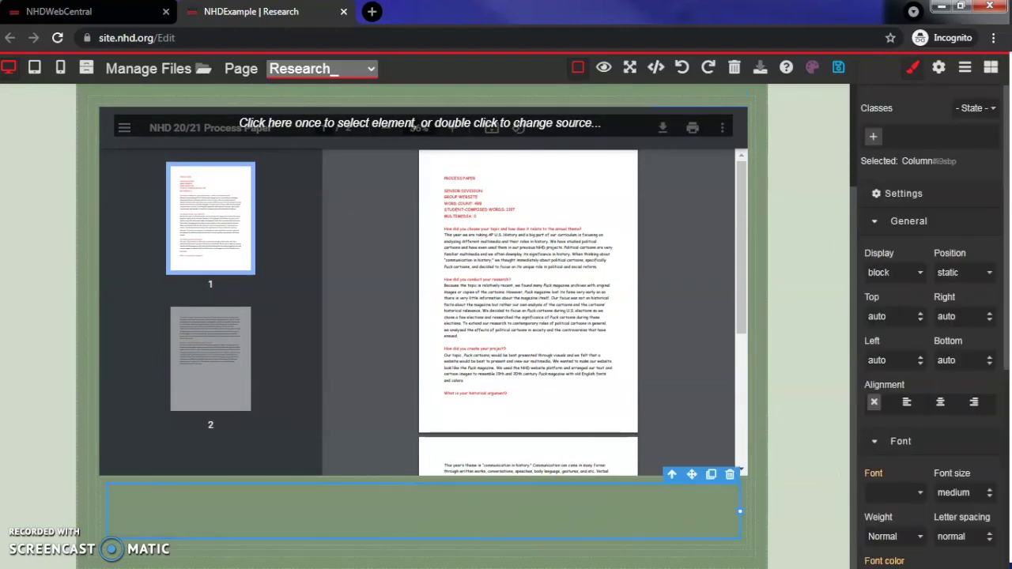
Step: Add an Embed Multimedia element to the new column and set its source to Sources_for_NHD_2021.pdf
left_click(991, 68)
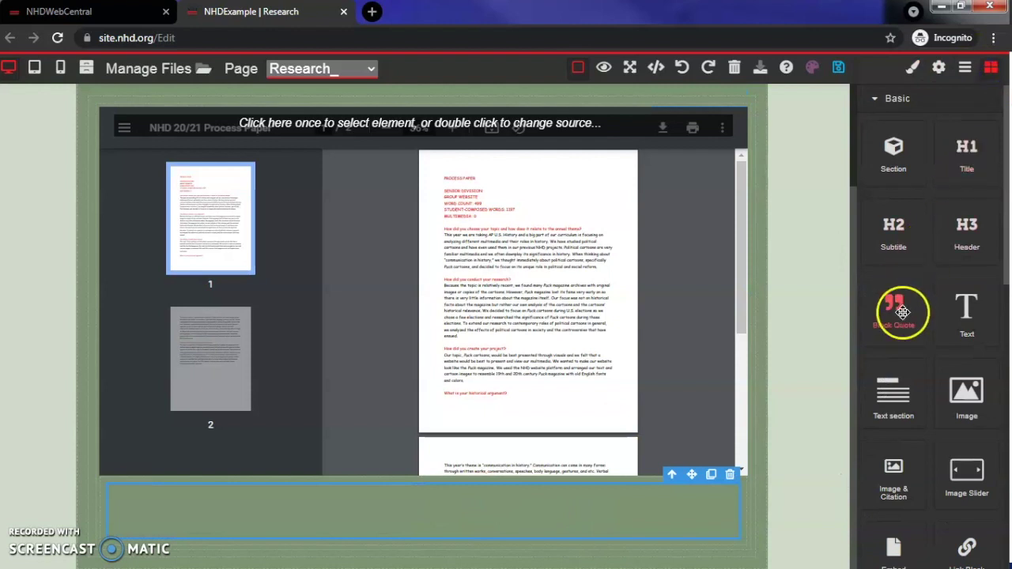
scroll(948, 277, "down", 4)
left_click_drag(898, 273, 514, 504)
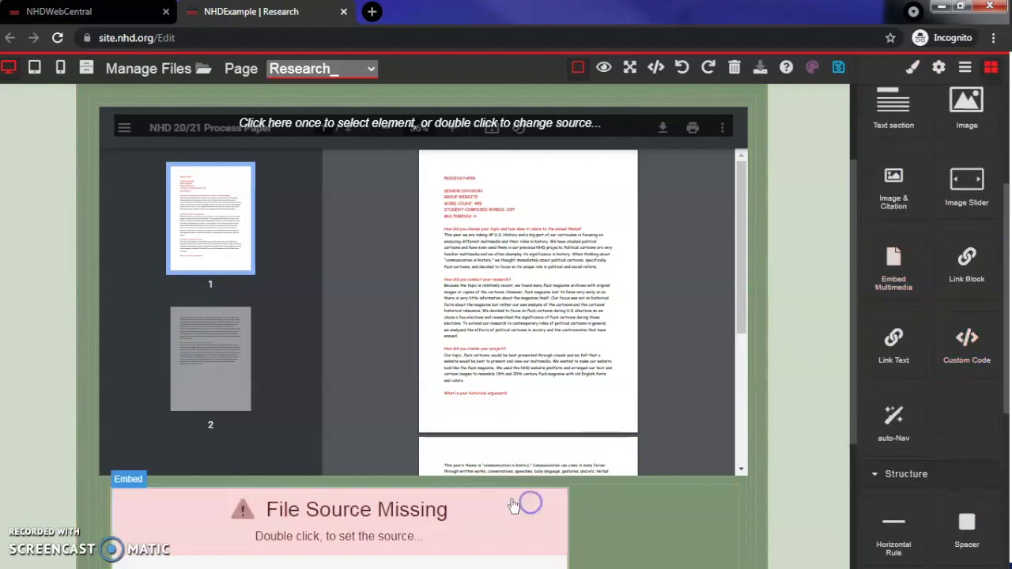
double_click(366, 535)
left_click_drag(799, 265, 795, 320)
left_click(669, 308)
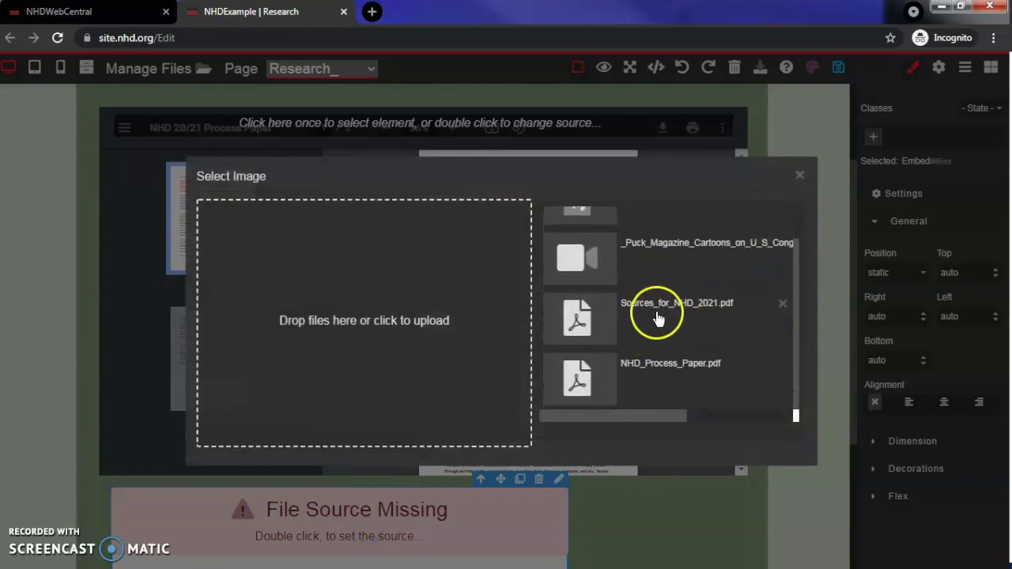
left_click(583, 310)
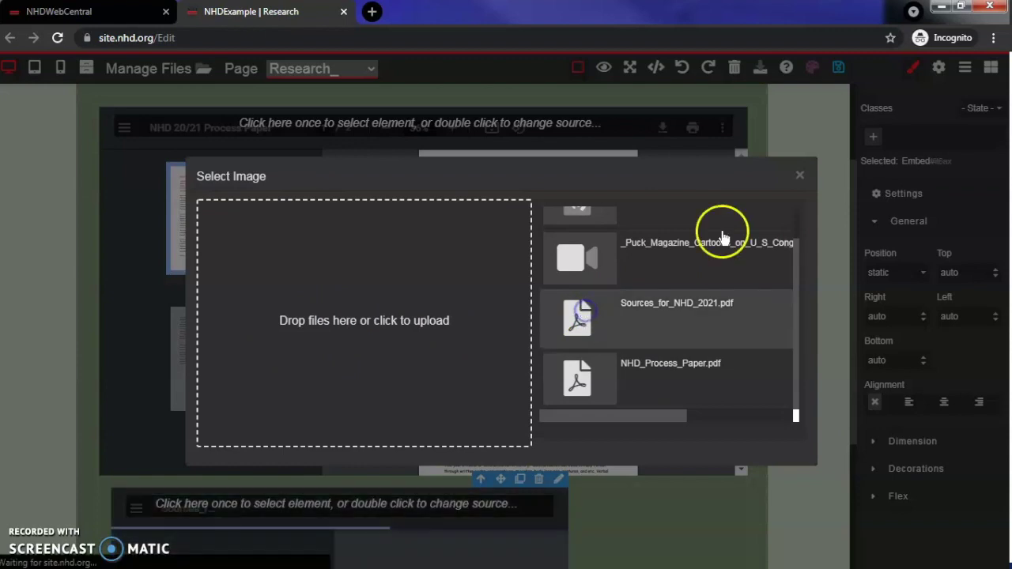
left_click(799, 175)
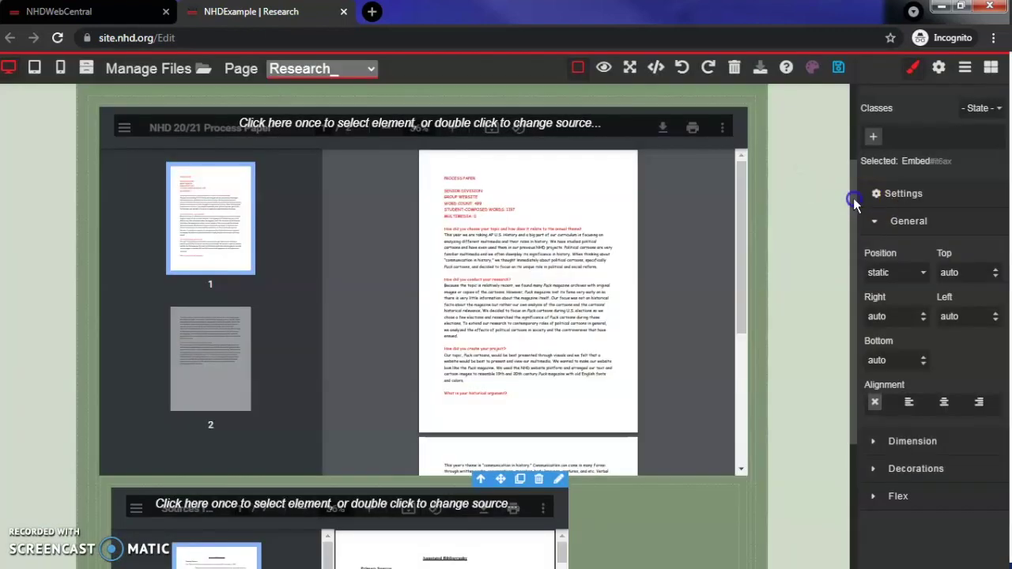
Step: Enlarge the embedded sources PDF to about the full width of its column, matching the process paper above
scroll(831, 379, "down", 3)
left_click(414, 335)
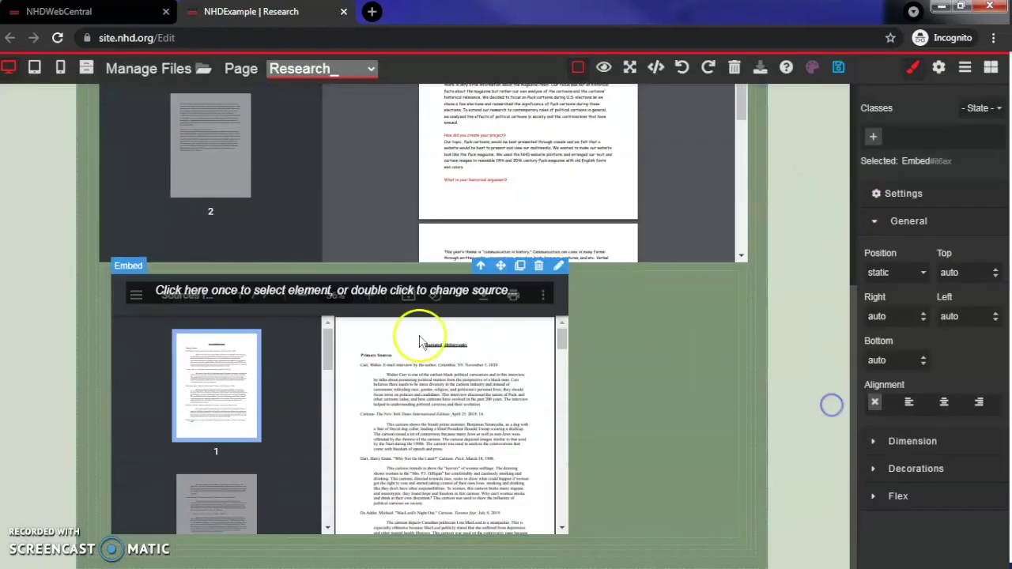
left_click(391, 290)
left_click_drag(567, 534, 748, 565)
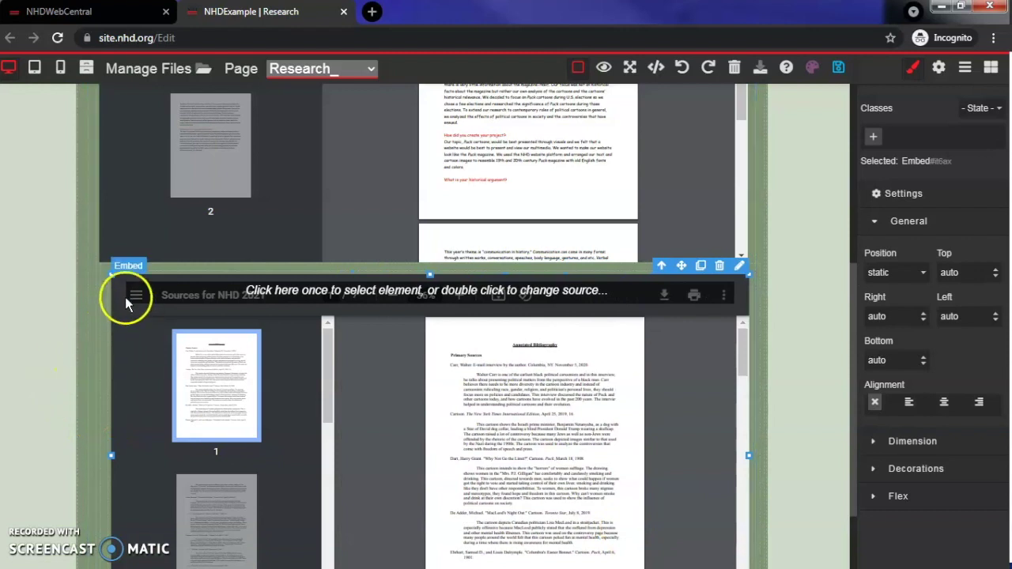
left_click_drag(109, 272, 119, 290)
left_click(141, 185)
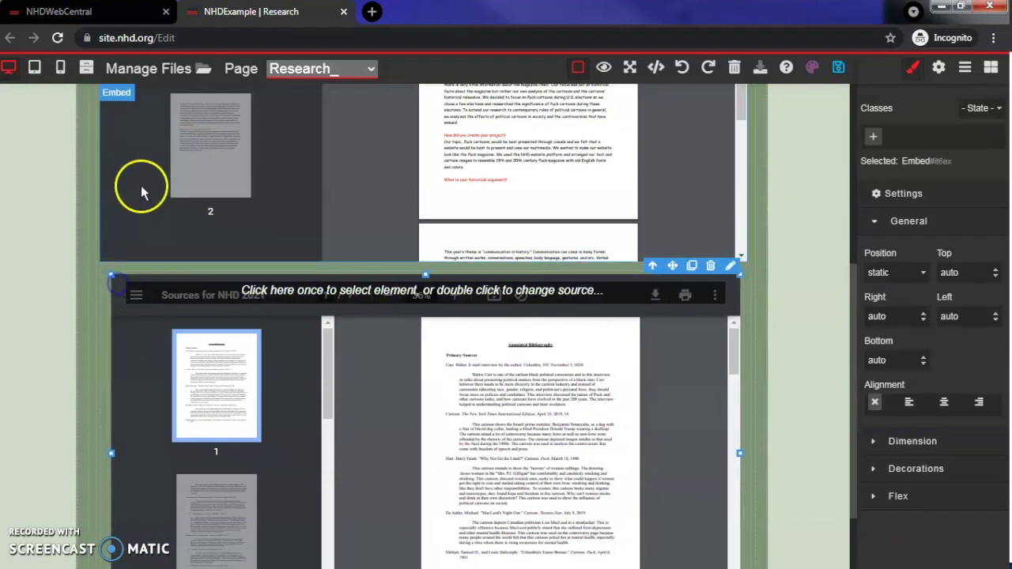
Step: Shrink the embedded process paper slightly so its width about matches the sources PDF beneath it
left_click_drag(854, 343, 840, 194)
left_click(402, 197)
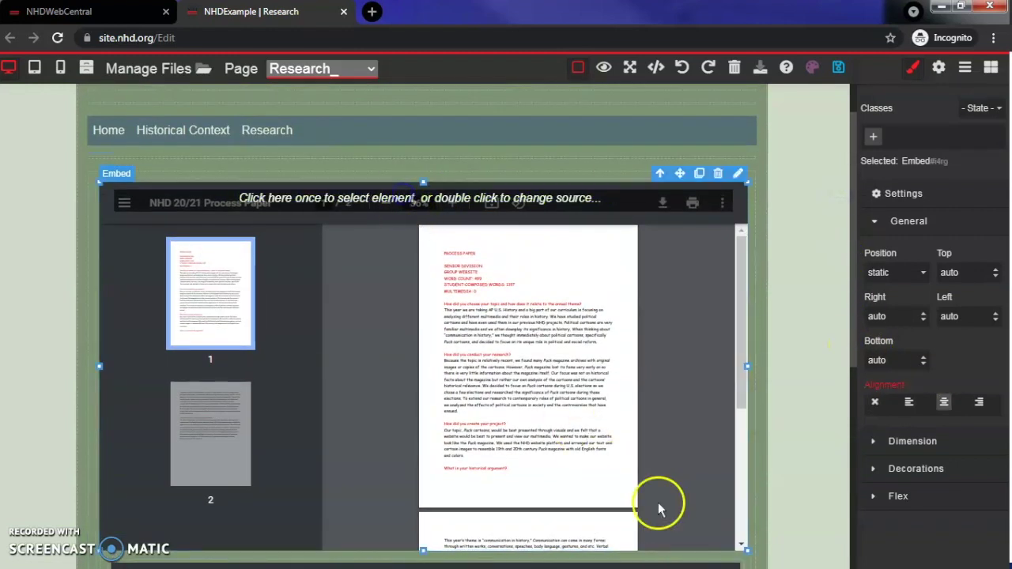
left_click_drag(746, 547, 730, 538)
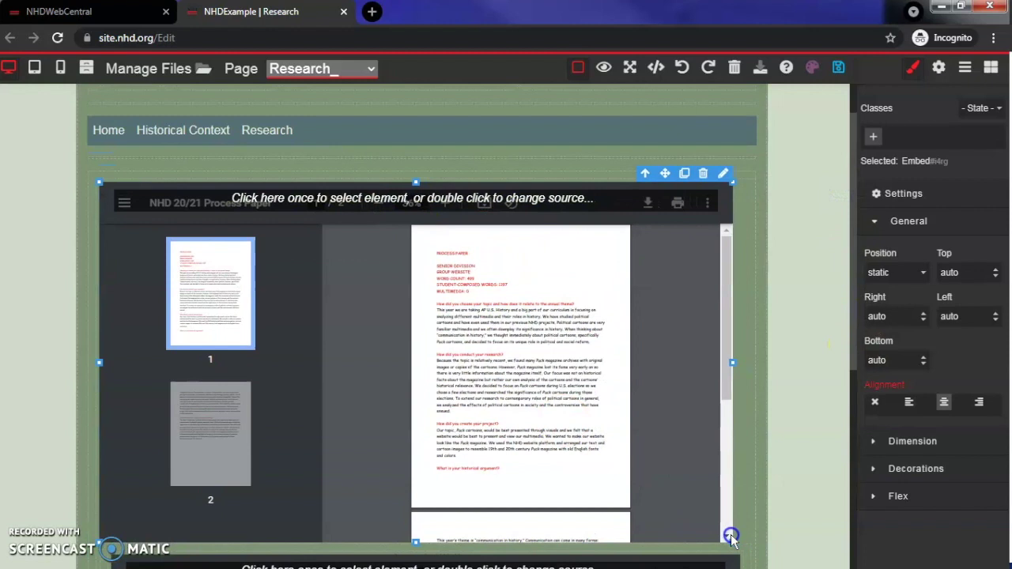
Step: Try right and left alignment on the embedded process paper and restore its centre alignment
left_click(979, 402)
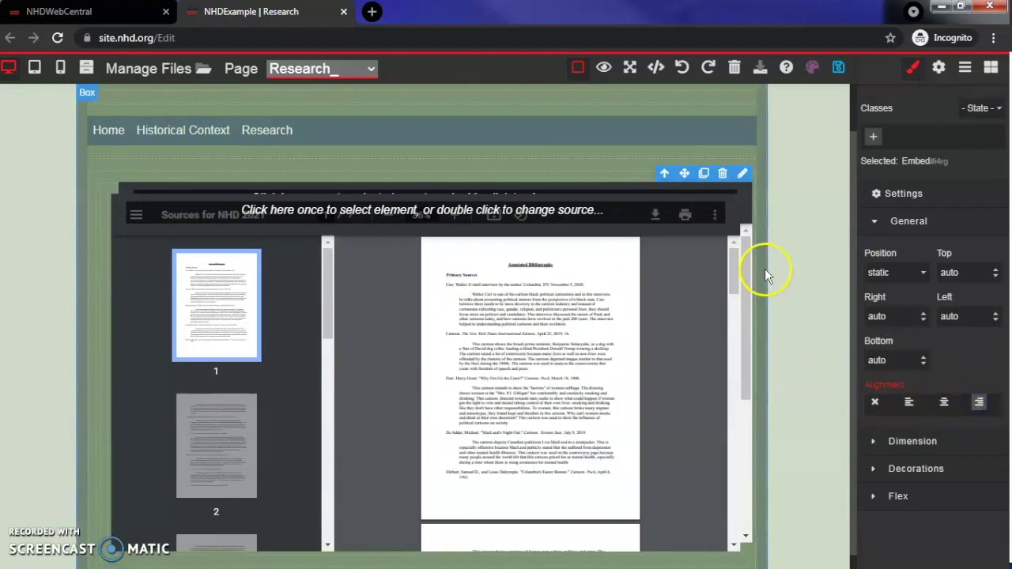
left_click(906, 403)
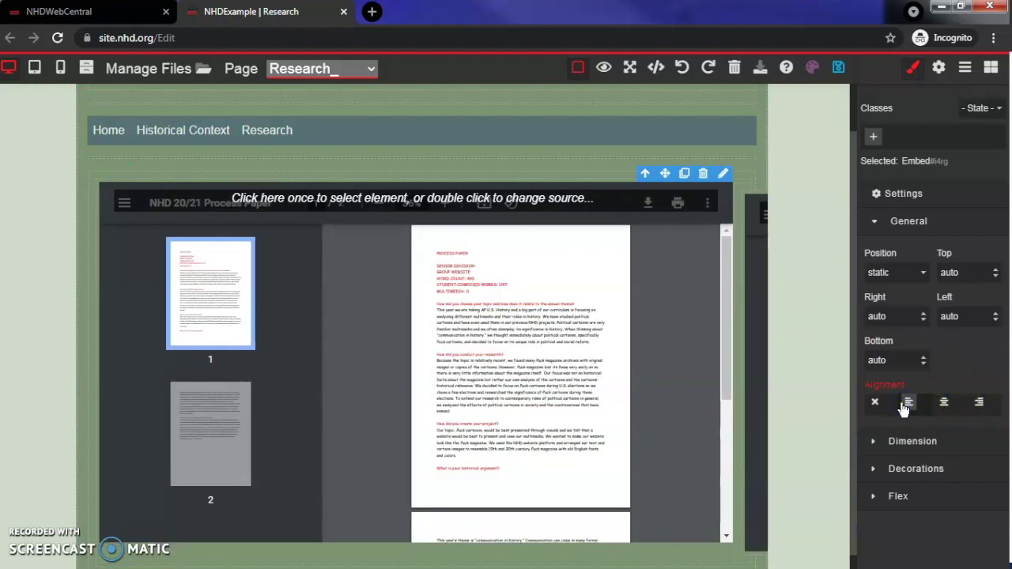
left_click(943, 403)
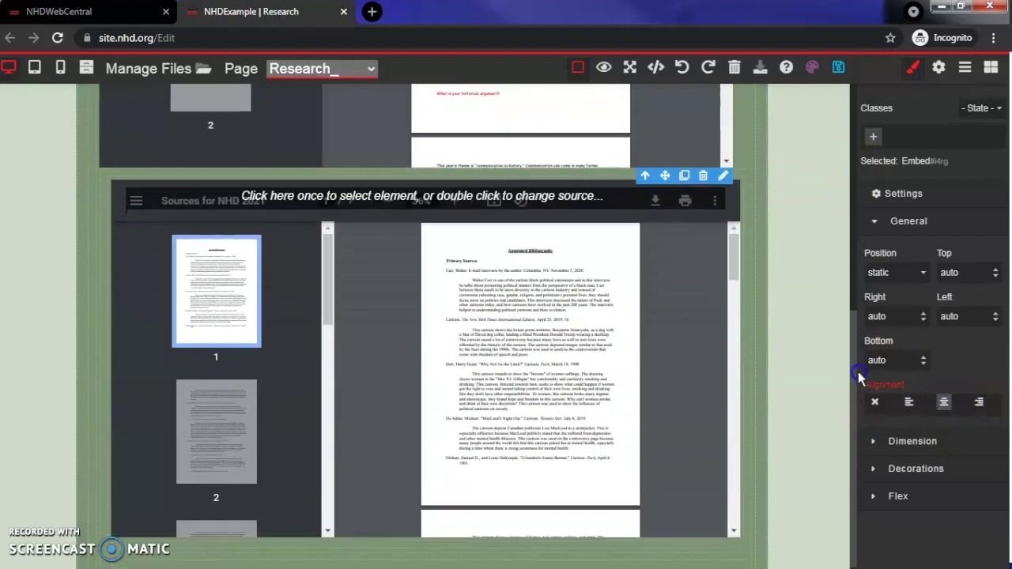
Step: Save the Research page and display the basic content blocks
scroll(848, 169, "up", 1)
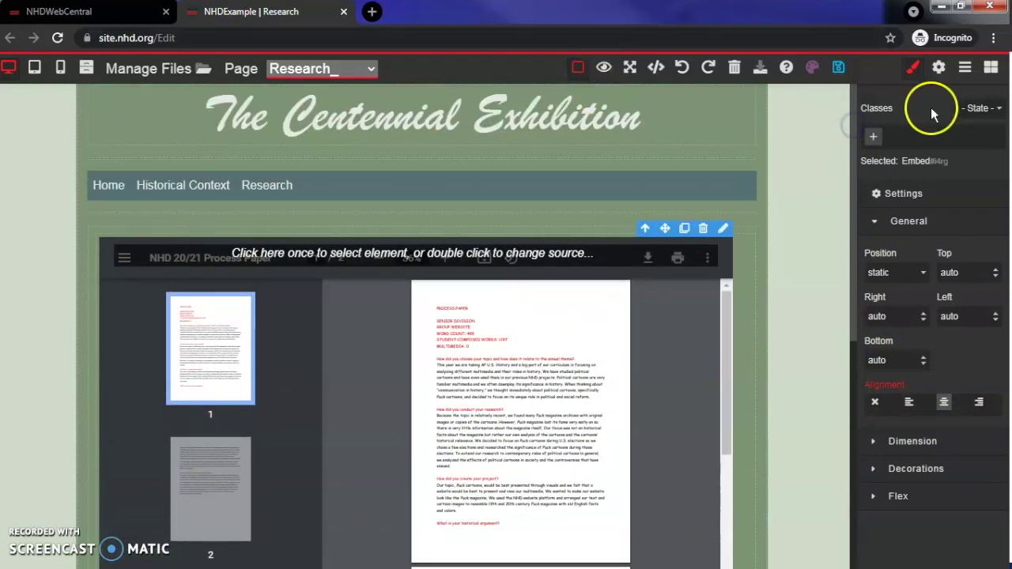
left_click(839, 72)
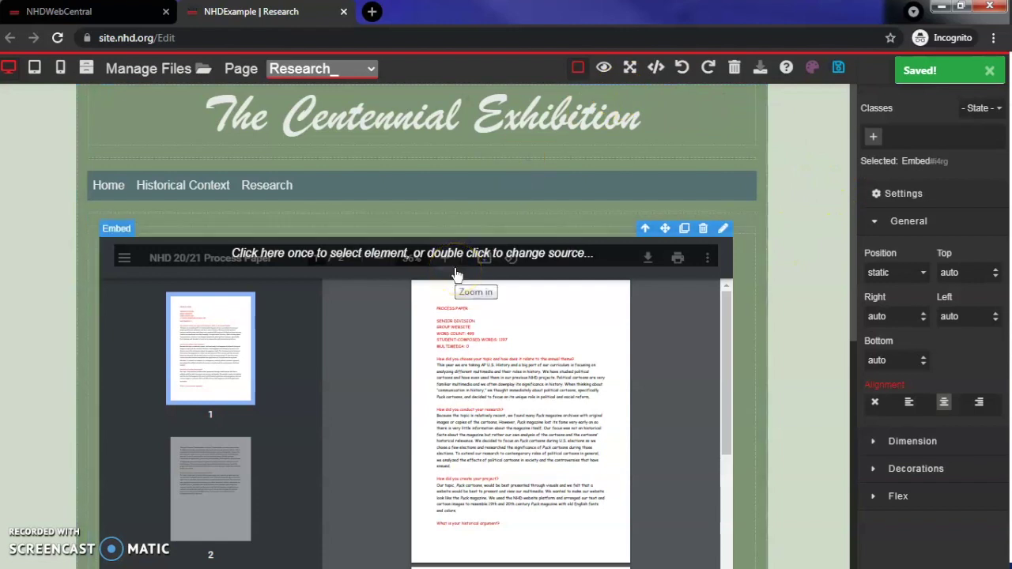
scroll(838, 258, "down", 5)
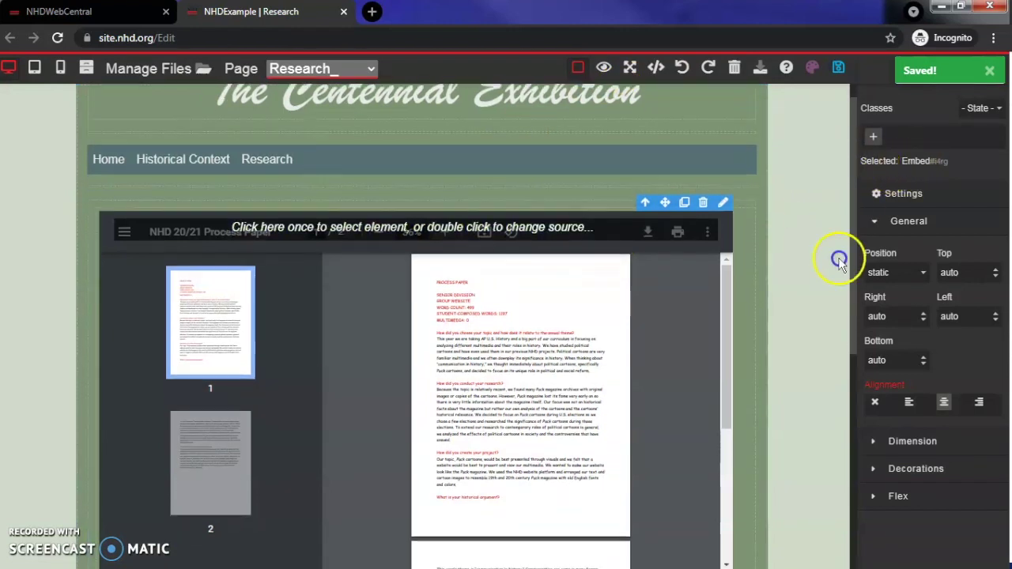
scroll(808, 395, "up", 5)
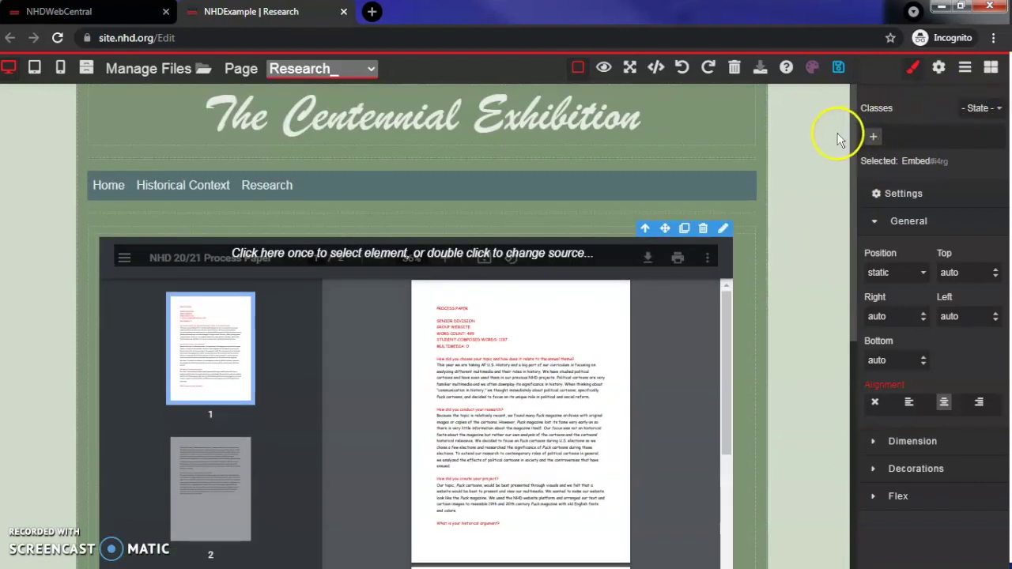
left_click(996, 68)
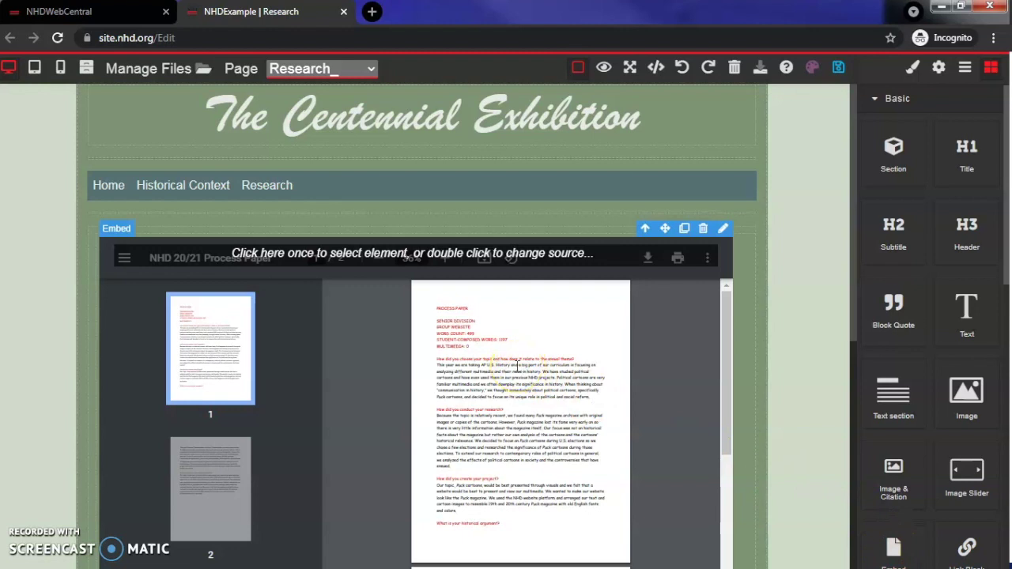
left_click(837, 67)
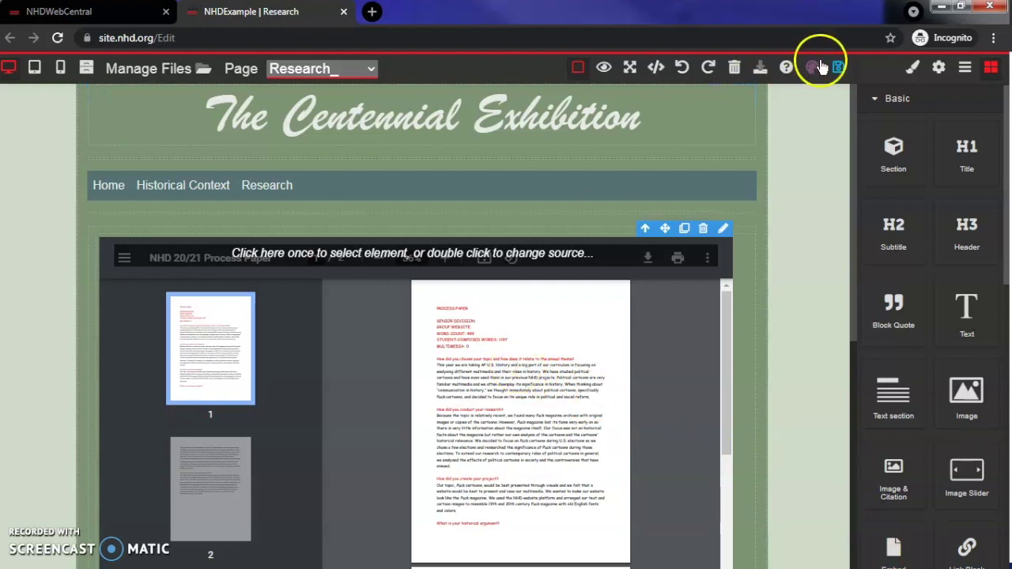